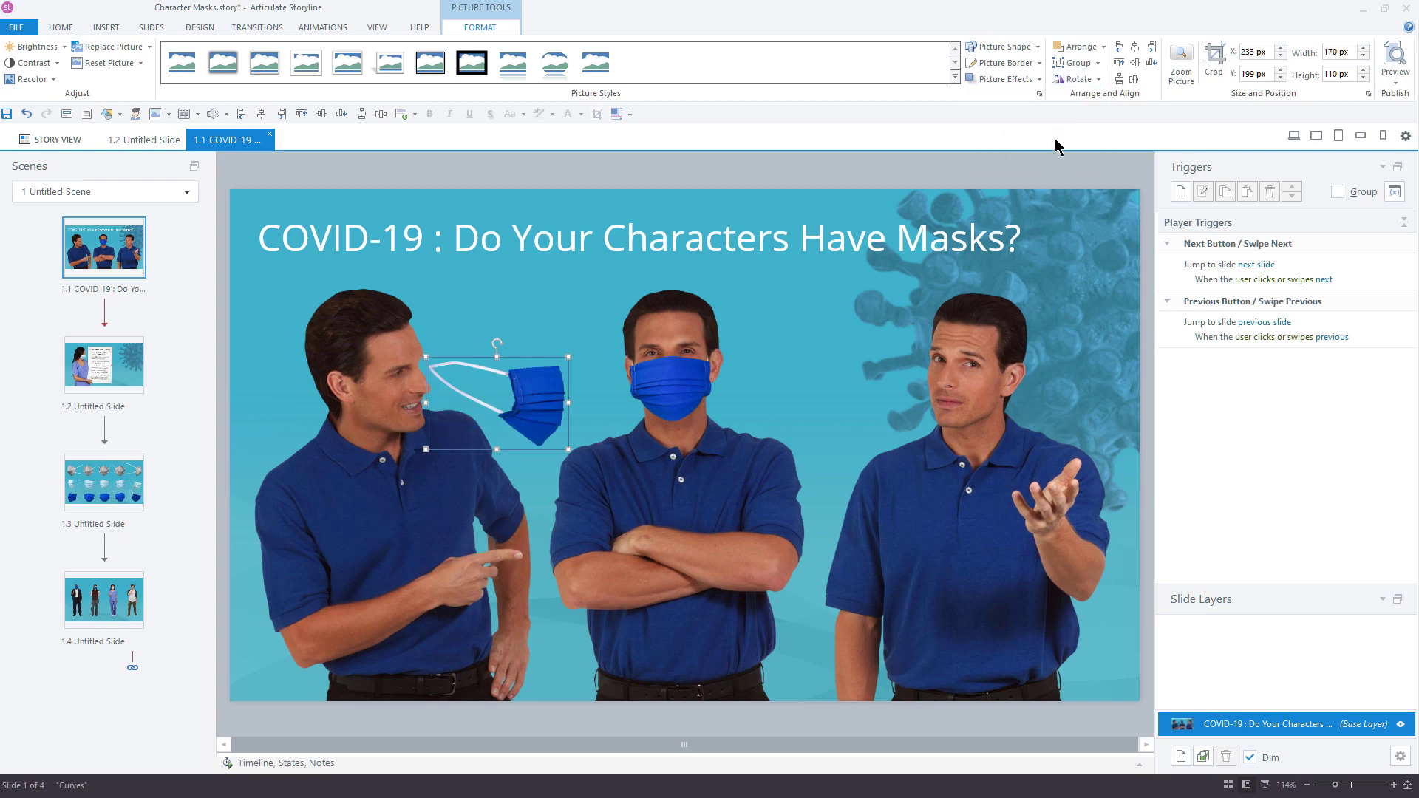
Position and size the masks on the left man's face and the doctor's face
{"action": "left_click_drag", "start_coordinate": [496, 403], "coordinate": [366, 416]}
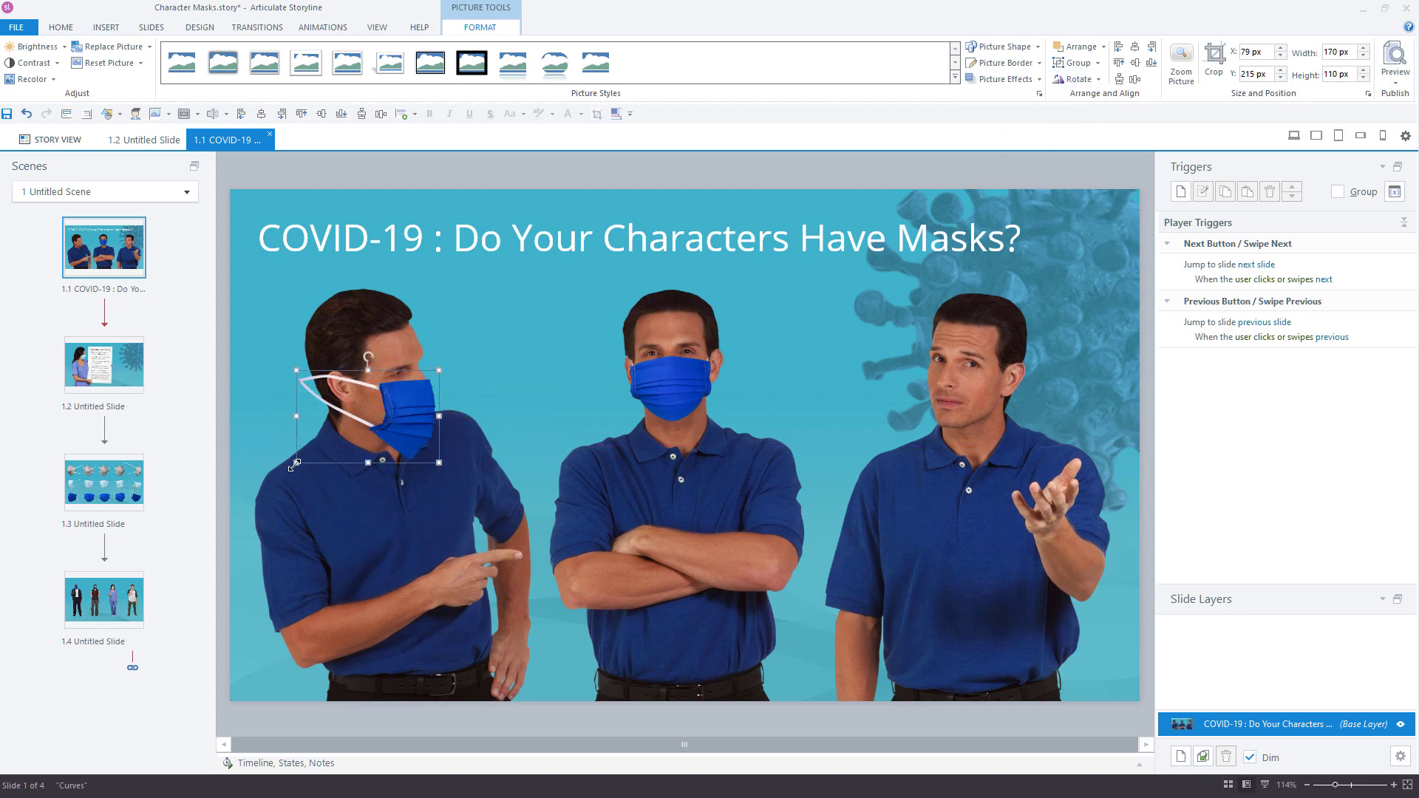
{"action": "left_click_drag", "start_coordinate": [296, 462], "coordinate": [309, 457]}
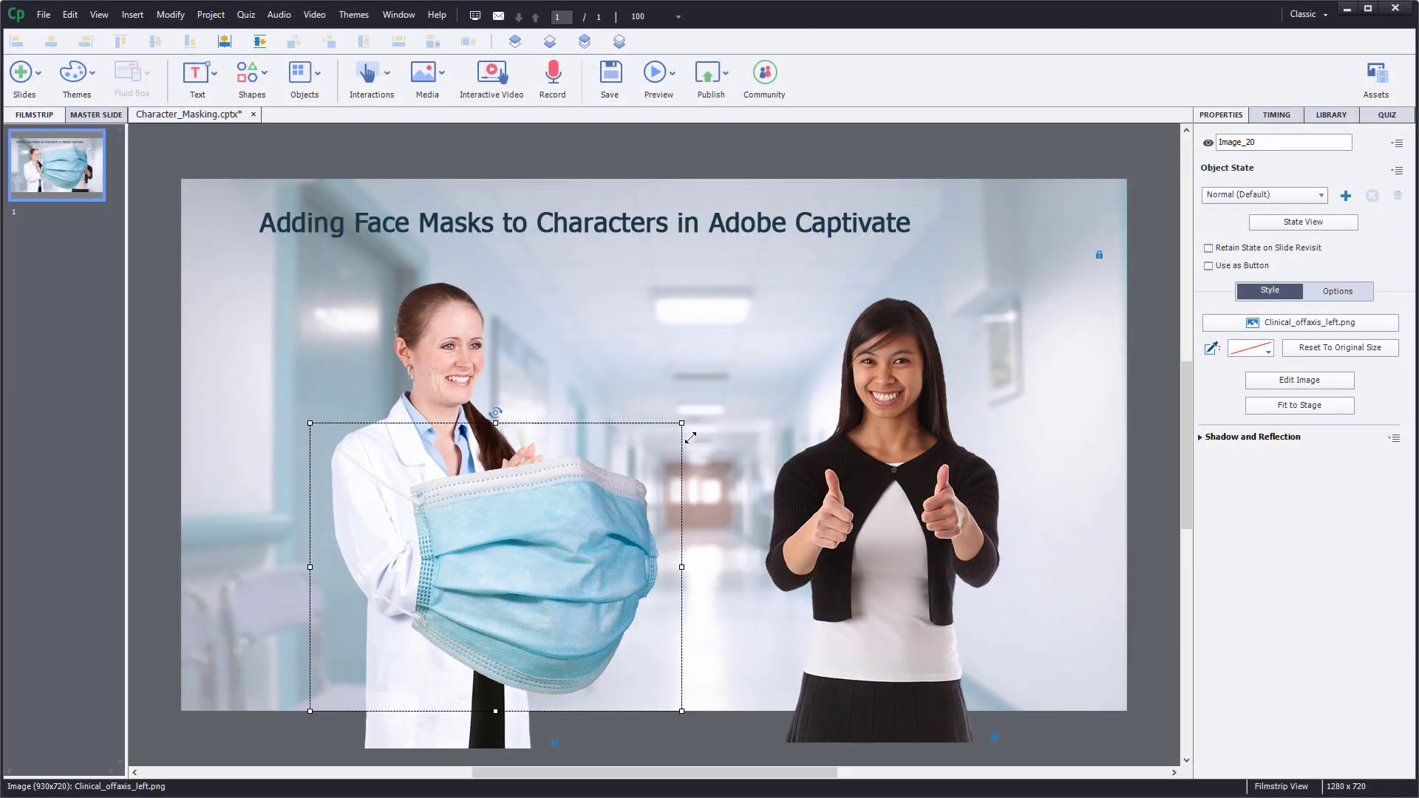
{"action": "left_click_drag", "start_coordinate": [691, 434], "coordinate": [386, 652]}
{"action": "left_click_drag", "start_coordinate": [437, 467], "coordinate": [466, 341]}
{"action": "left_click_drag", "start_coordinate": [413, 398], "coordinate": [403, 407]}
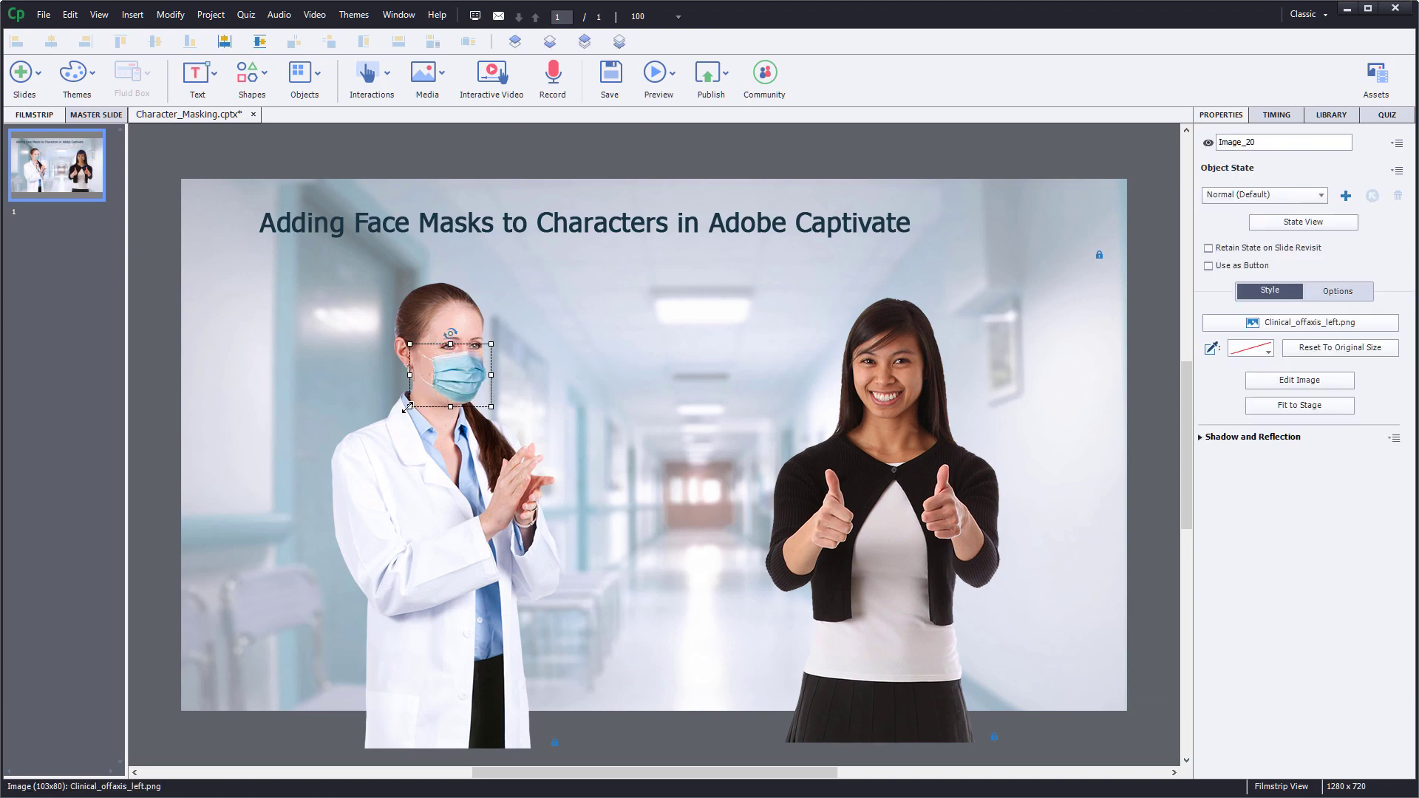
{"action": "left_click_drag", "start_coordinate": [403, 406], "coordinate": [399, 411]}
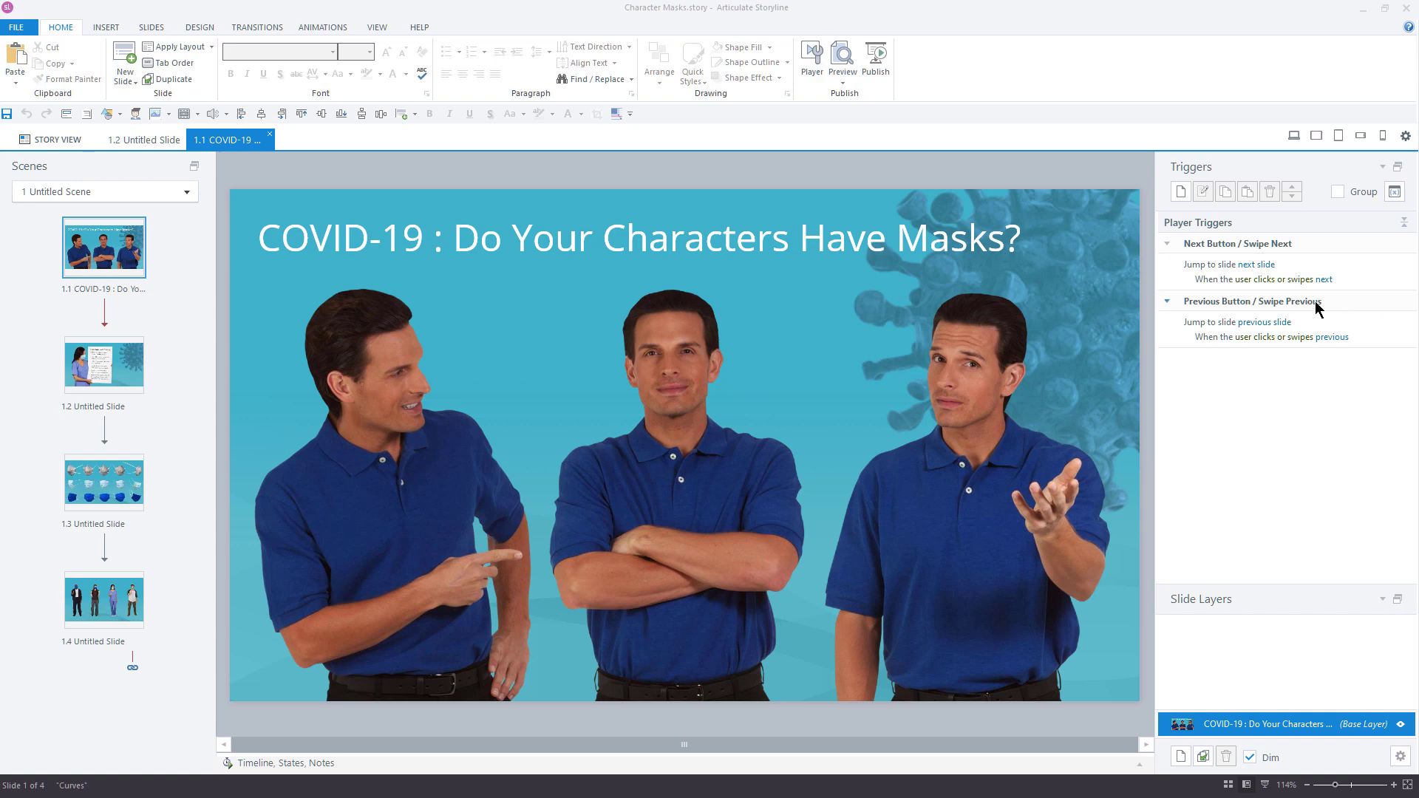
Insert the homemade_Front.png mask picture from the Homemade folder onto slide 1.1
{"action": "left_click", "coordinate": [111, 29]}
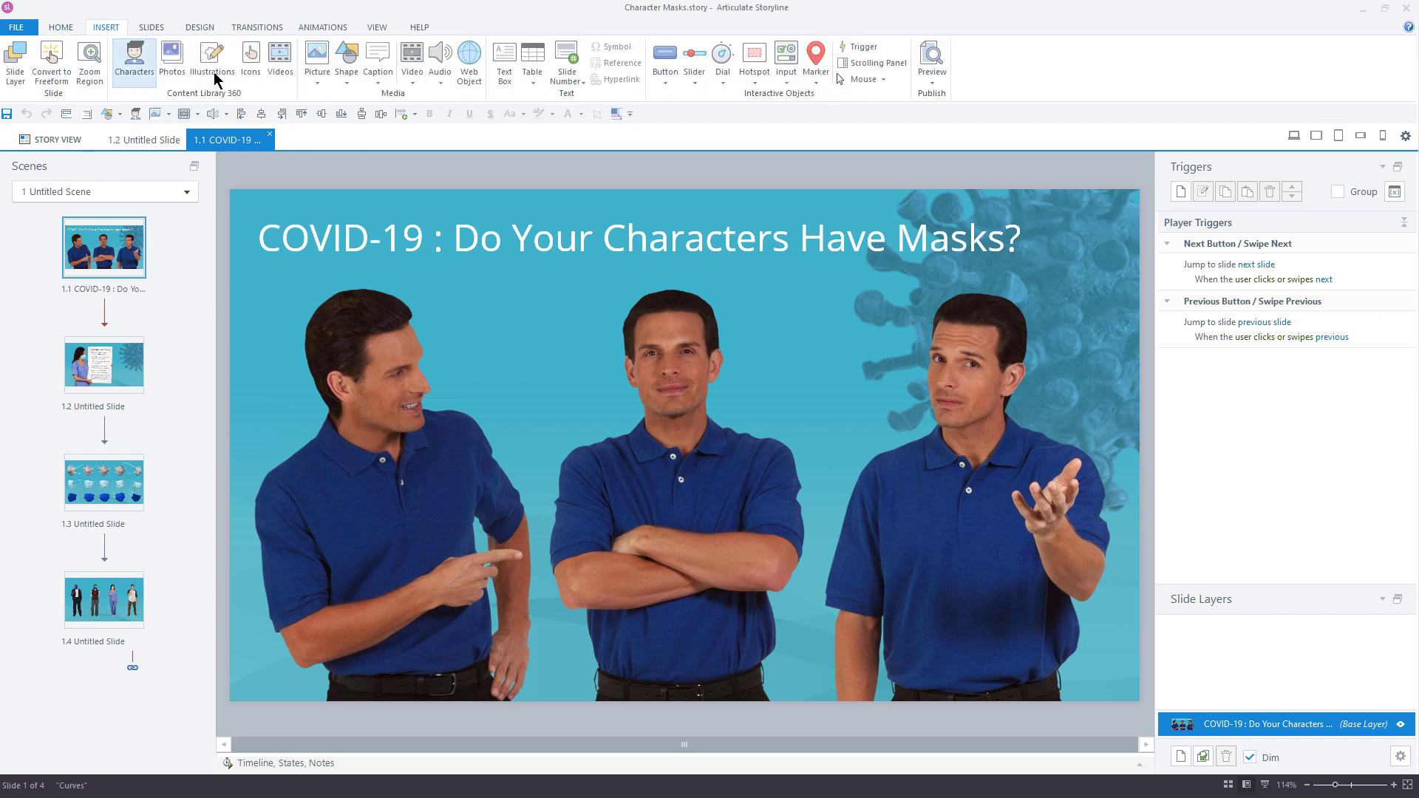
{"action": "left_click", "coordinate": [316, 59]}
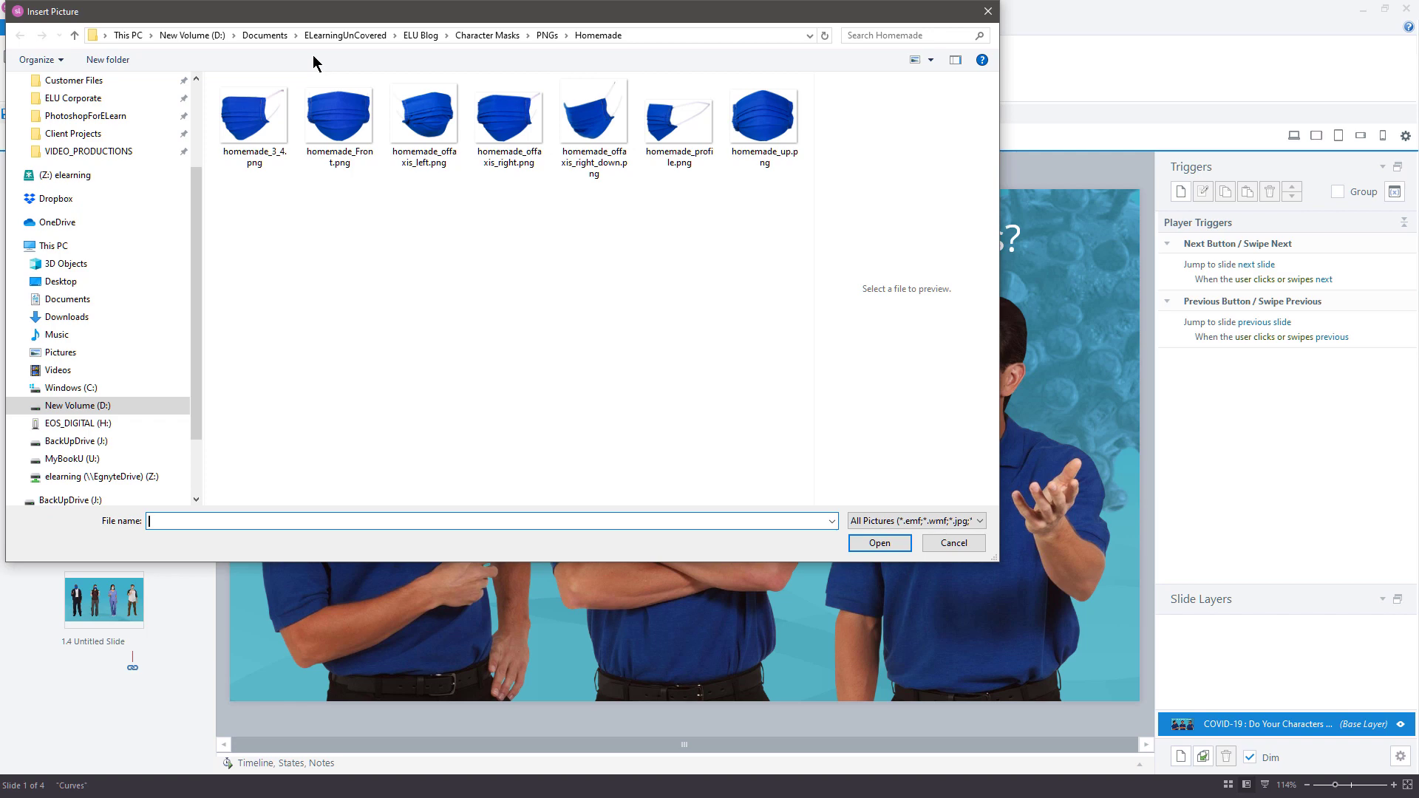
{"action": "left_click", "coordinate": [337, 133]}
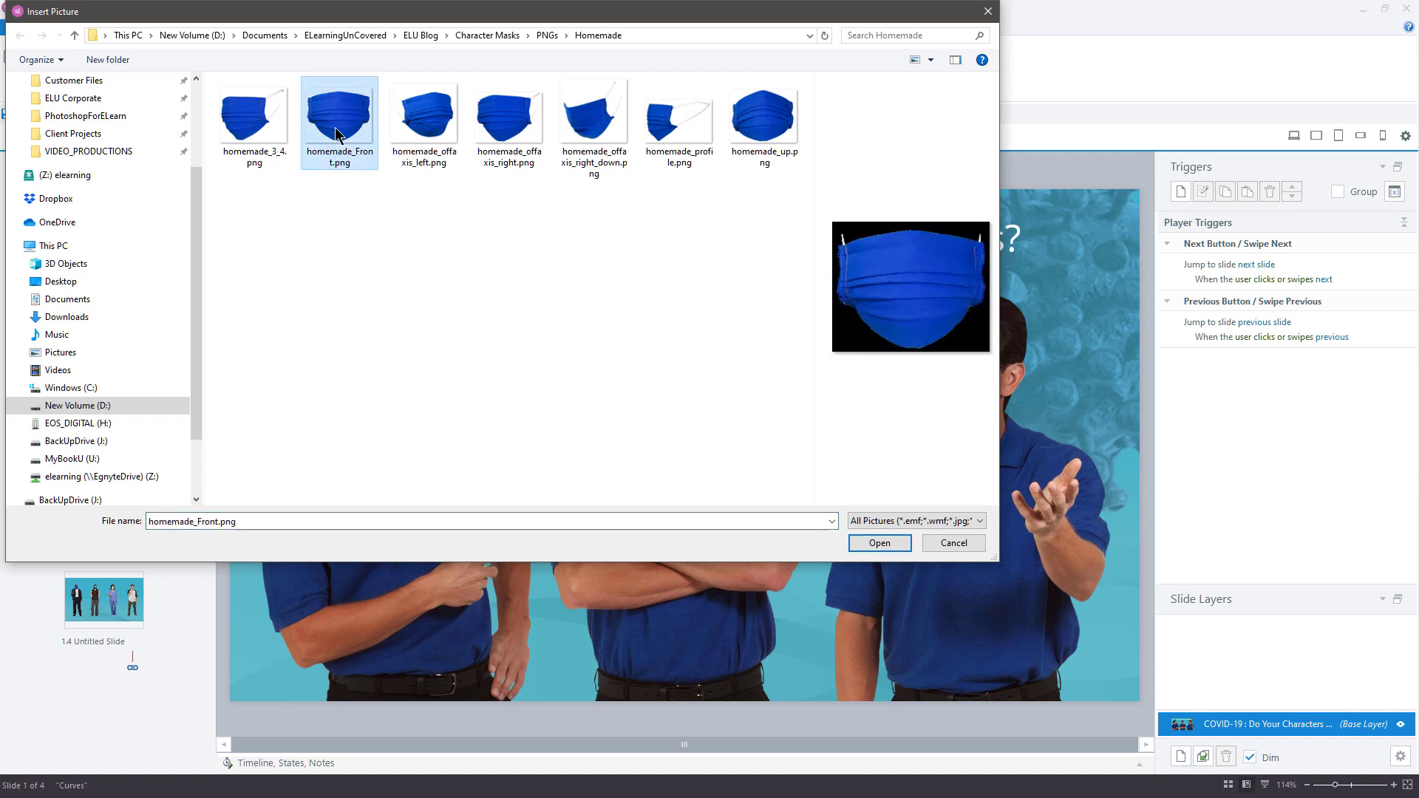
{"action": "left_click", "coordinate": [893, 542]}
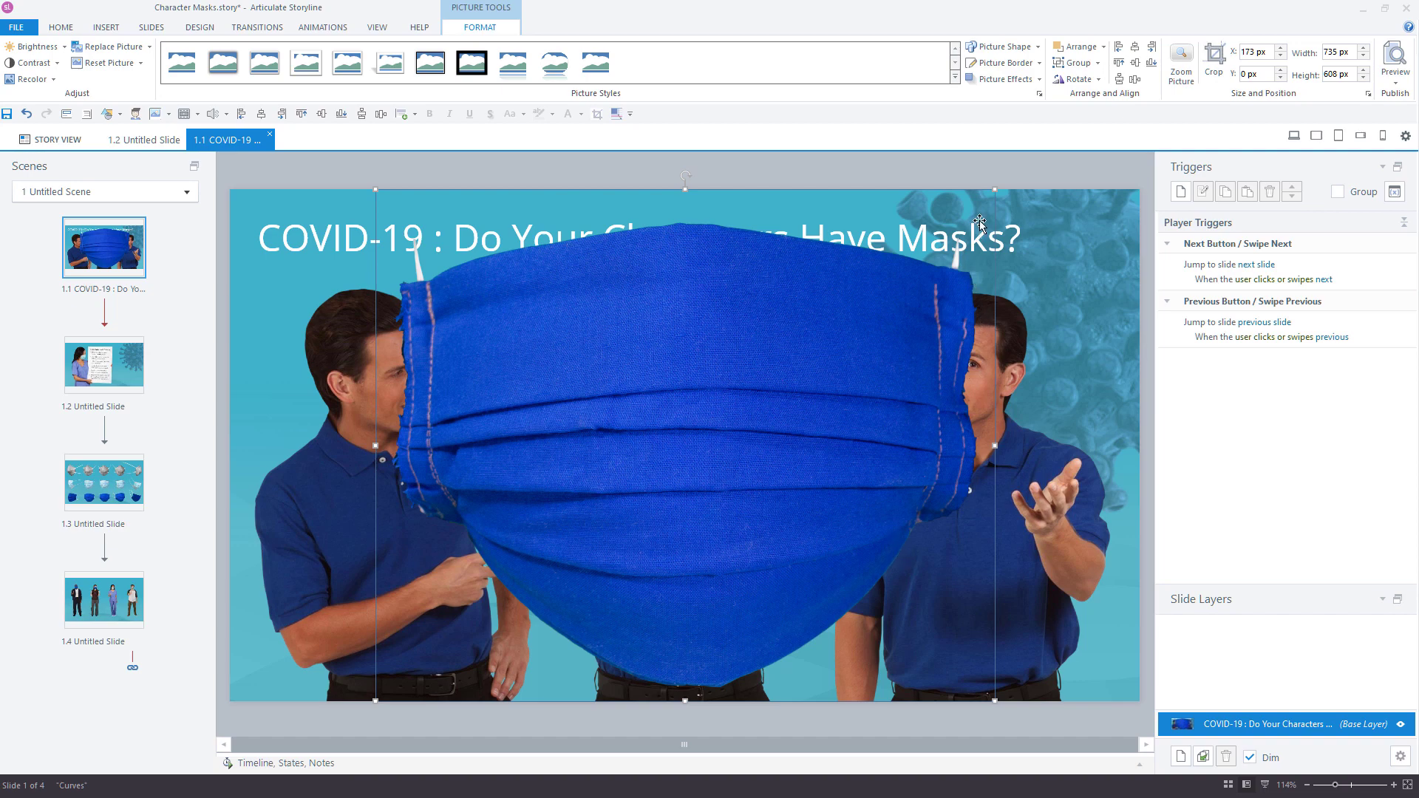
Resize the front mask to 103 × 85 px, nudge it and tilt it over the middle man's face
{"action": "left_click_drag", "start_coordinate": [974, 215], "coordinate": [798, 375]}
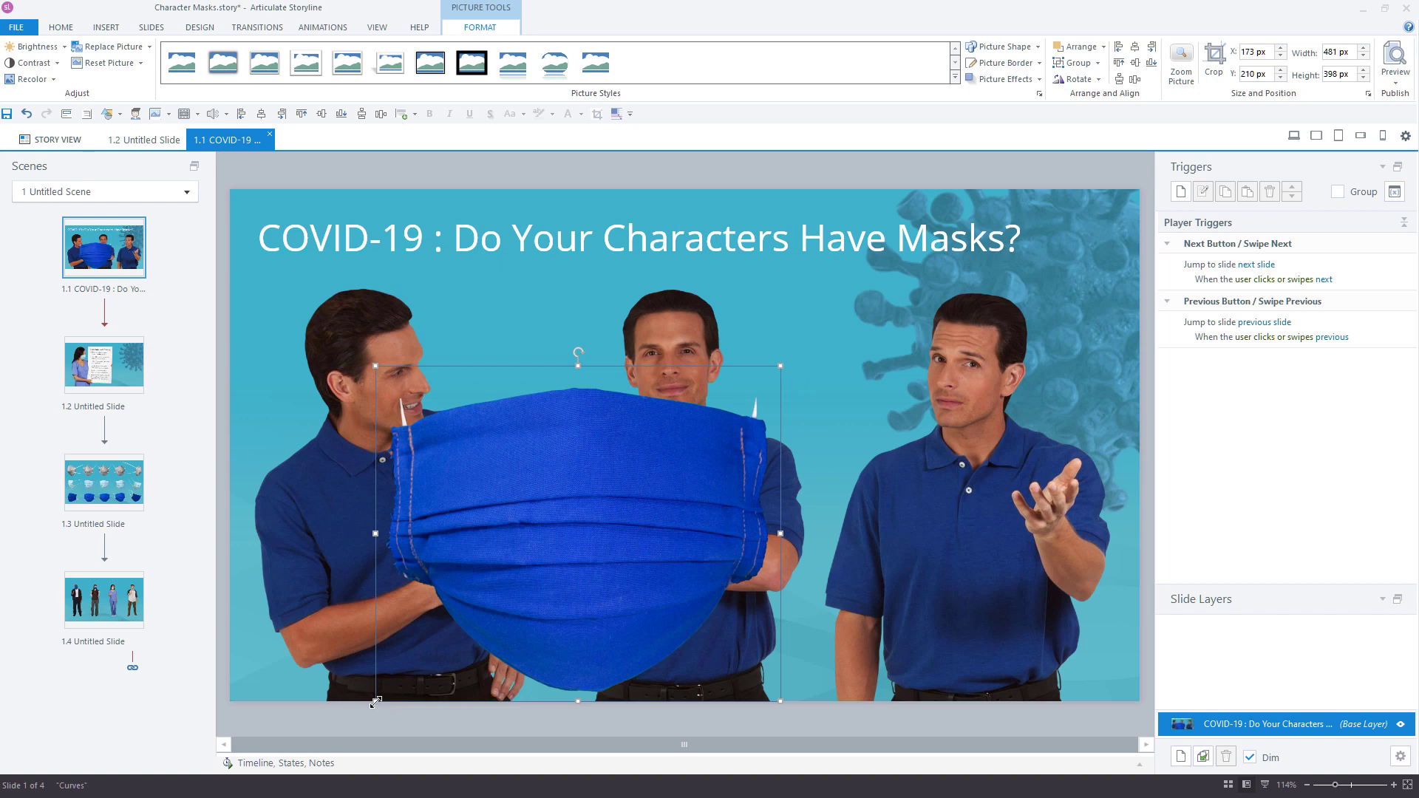
{"action": "left_click_drag", "start_coordinate": [417, 674], "coordinate": [693, 408]}
{"action": "key", "text": "Left"}
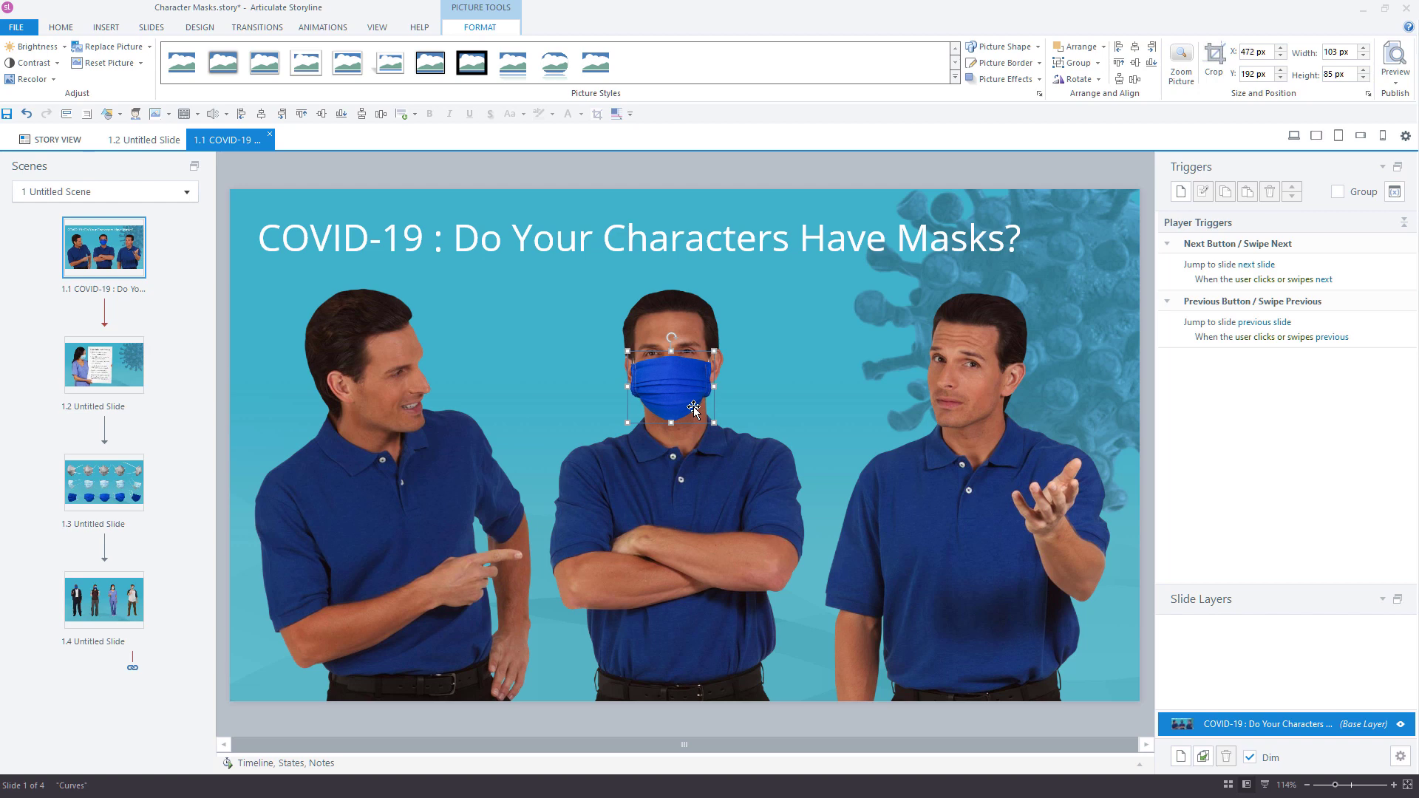
{"action": "key", "text": "Down"}
{"action": "left_click_drag", "start_coordinate": [670, 337], "coordinate": [664, 209]}
{"action": "left_click", "coordinate": [754, 366]}
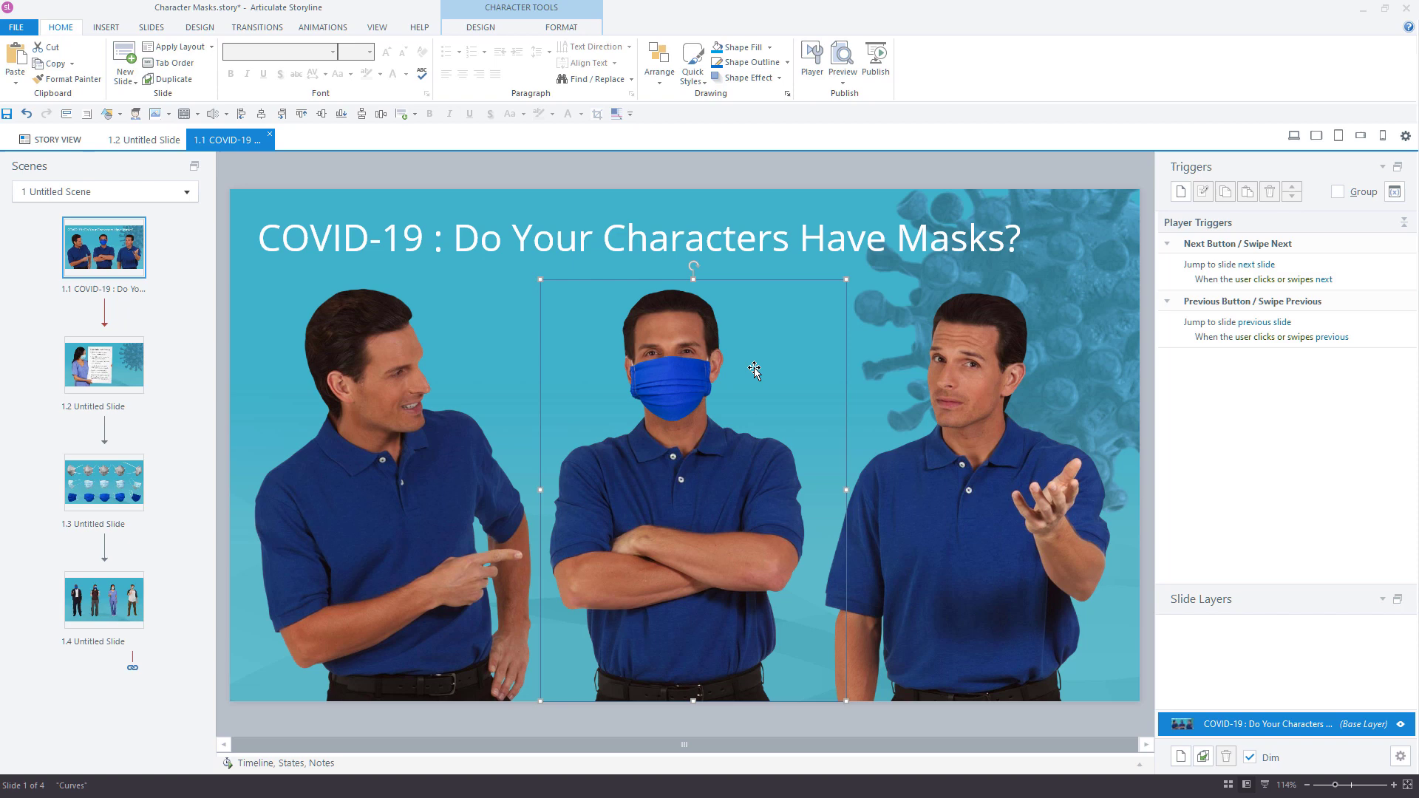
Insert the homemade_profile.png side-view mask picture onto the slide
{"action": "left_click", "coordinate": [106, 28]}
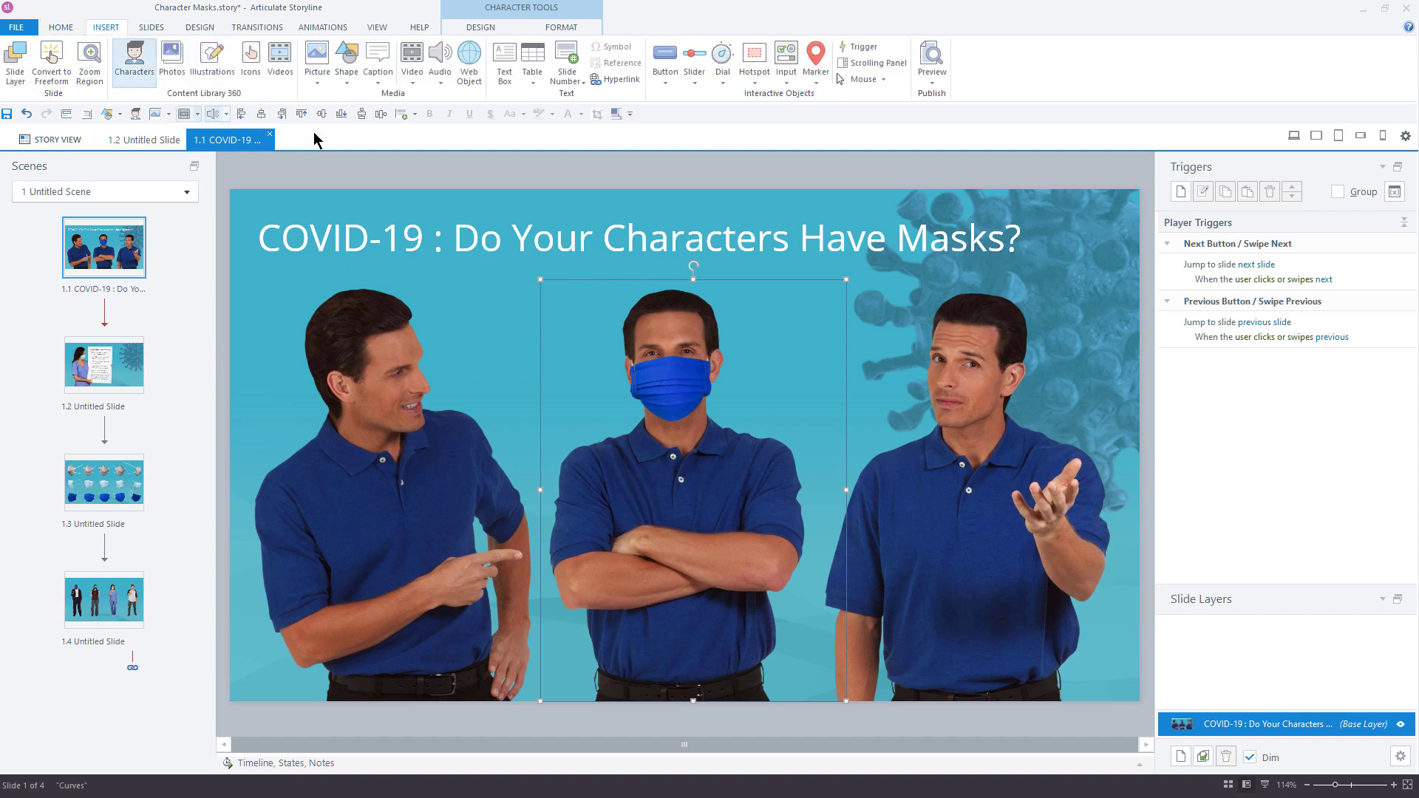
{"action": "left_click", "coordinate": [316, 56]}
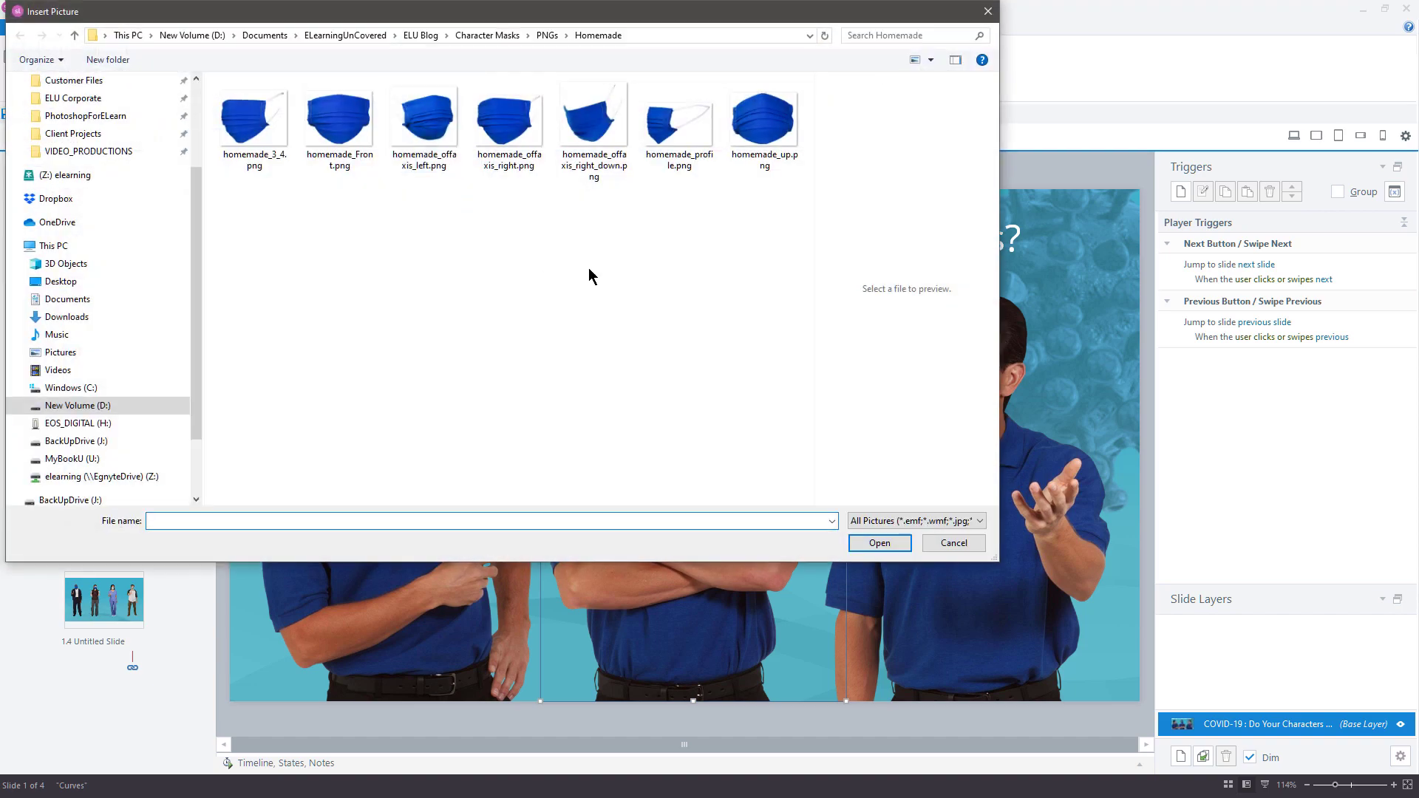
{"action": "left_click", "coordinate": [687, 141]}
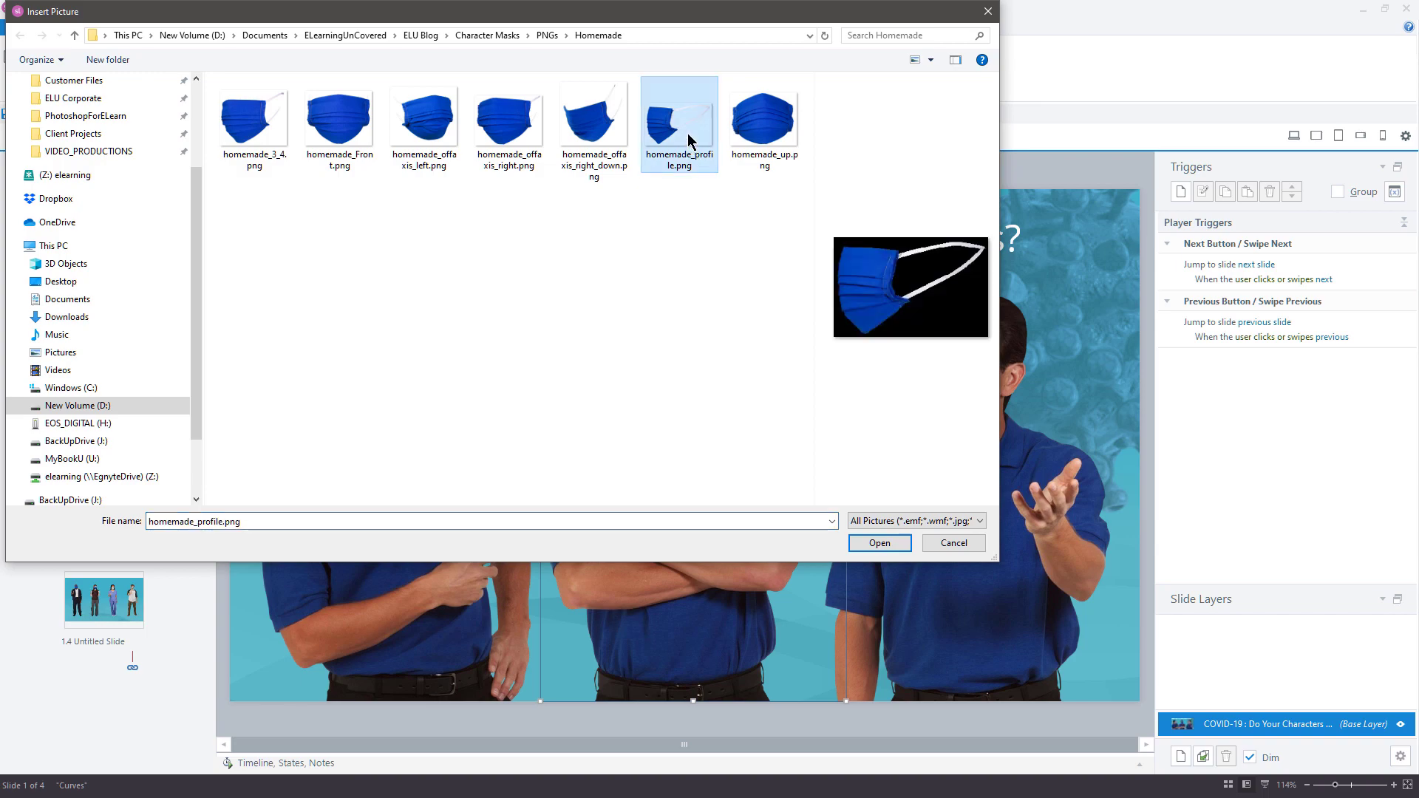
{"action": "left_click", "coordinate": [881, 544]}
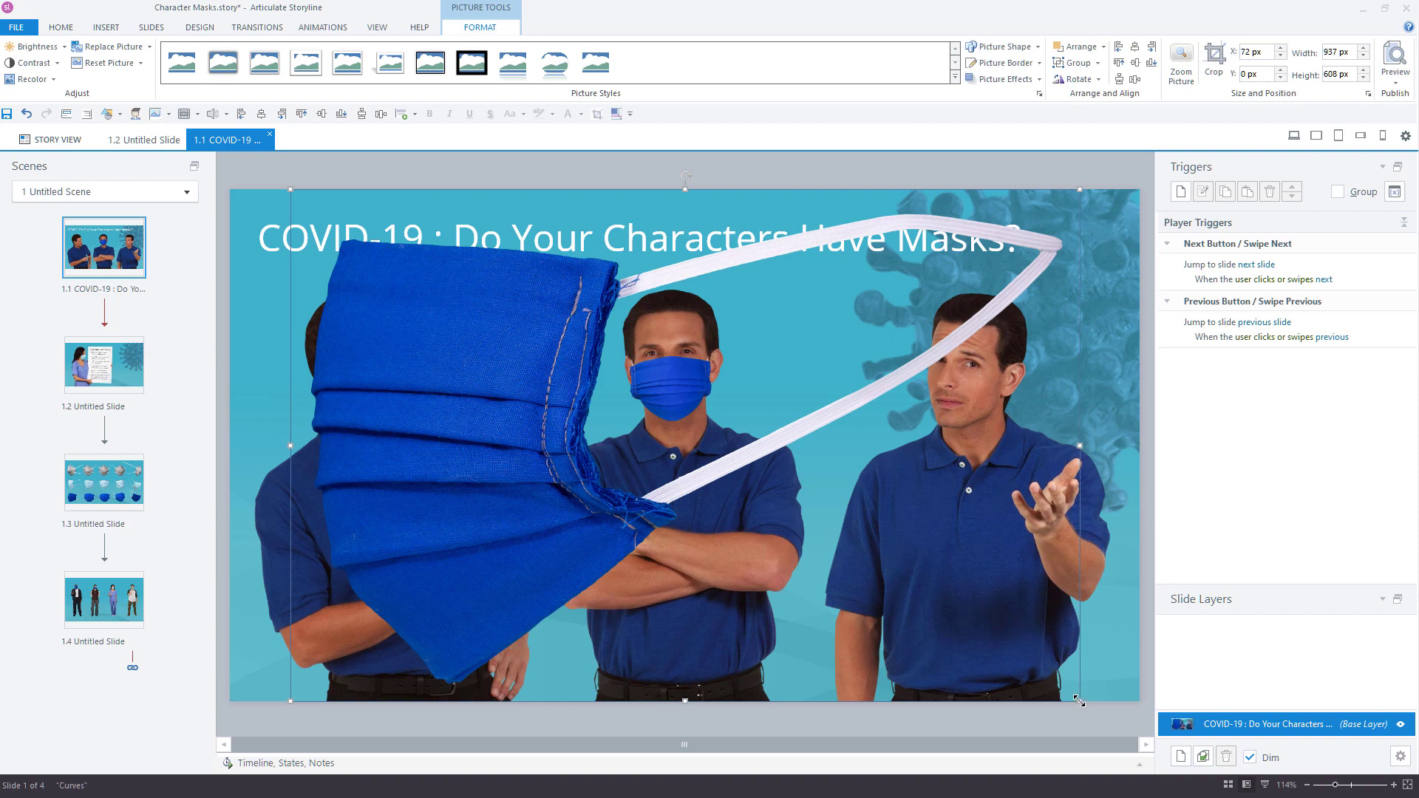
Shrink the profile mask to 170 × 110 px and move it toward the left man's face
{"action": "left_click_drag", "start_coordinate": [1079, 701], "coordinate": [464, 299]}
{"action": "left_click_drag", "start_coordinate": [349, 272], "coordinate": [468, 436]}
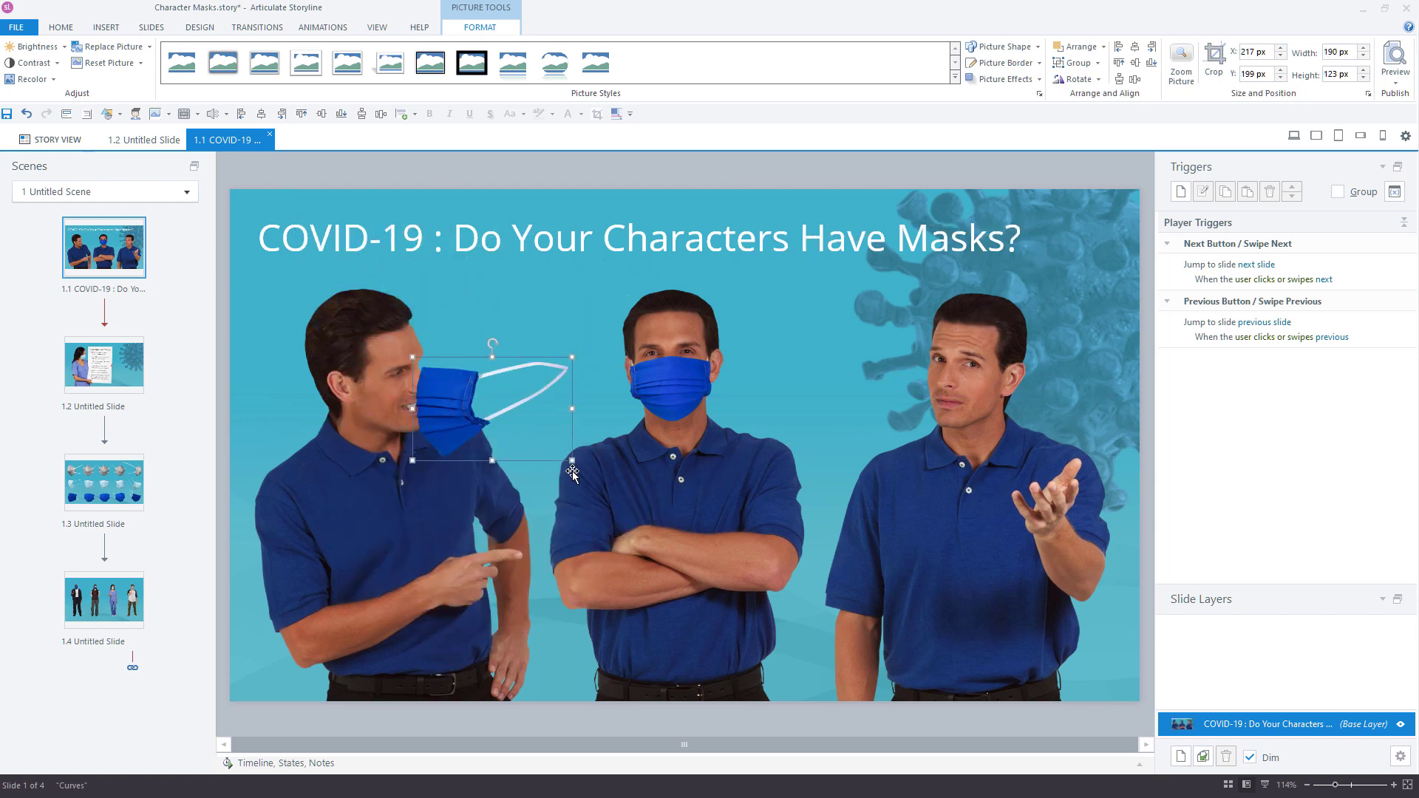
{"action": "left_click_drag", "start_coordinate": [573, 460], "coordinate": [556, 450]}
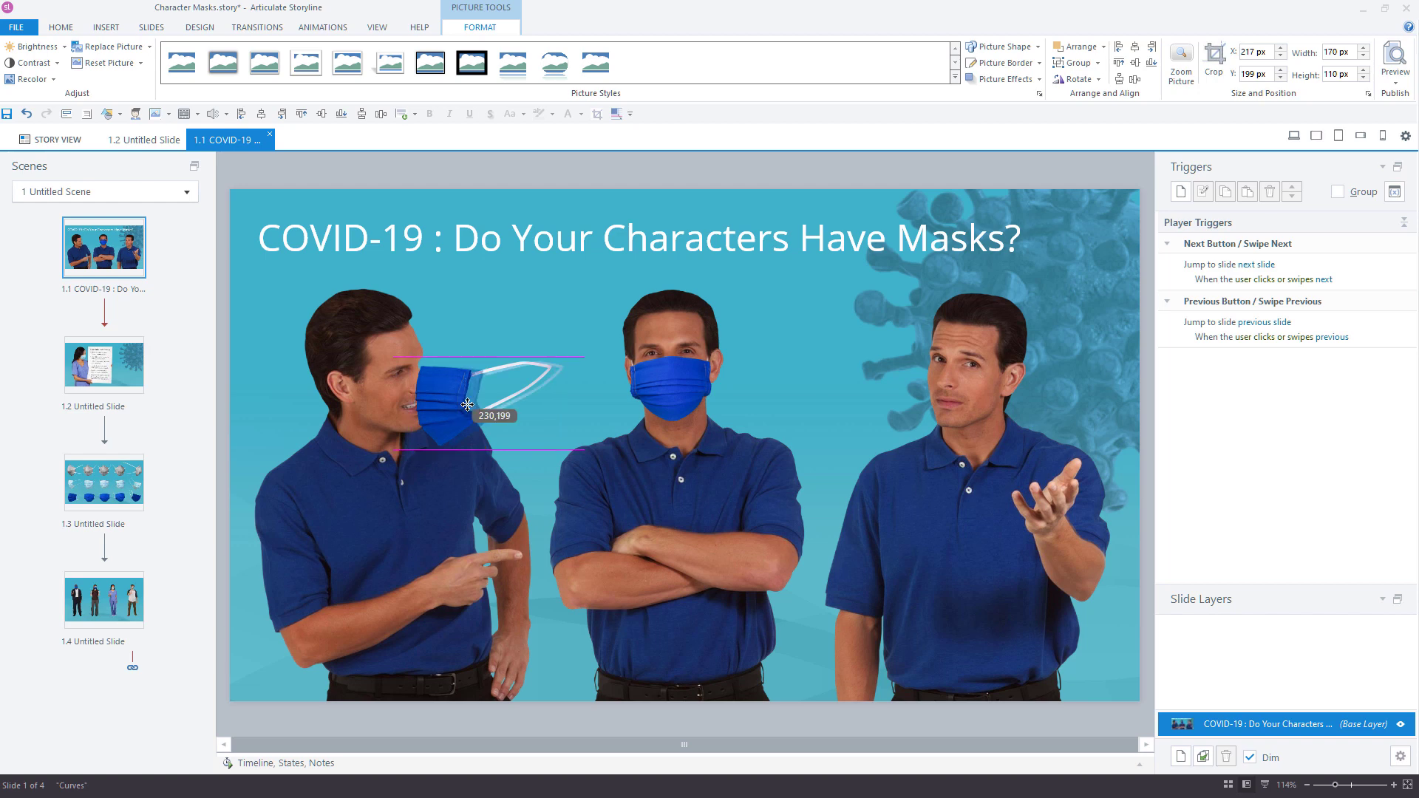
Drop the profile mask beside the left man and apply Flip Horizontal from Rotate
{"action": "left_click_drag", "start_coordinate": [467, 404], "coordinate": [470, 404]}
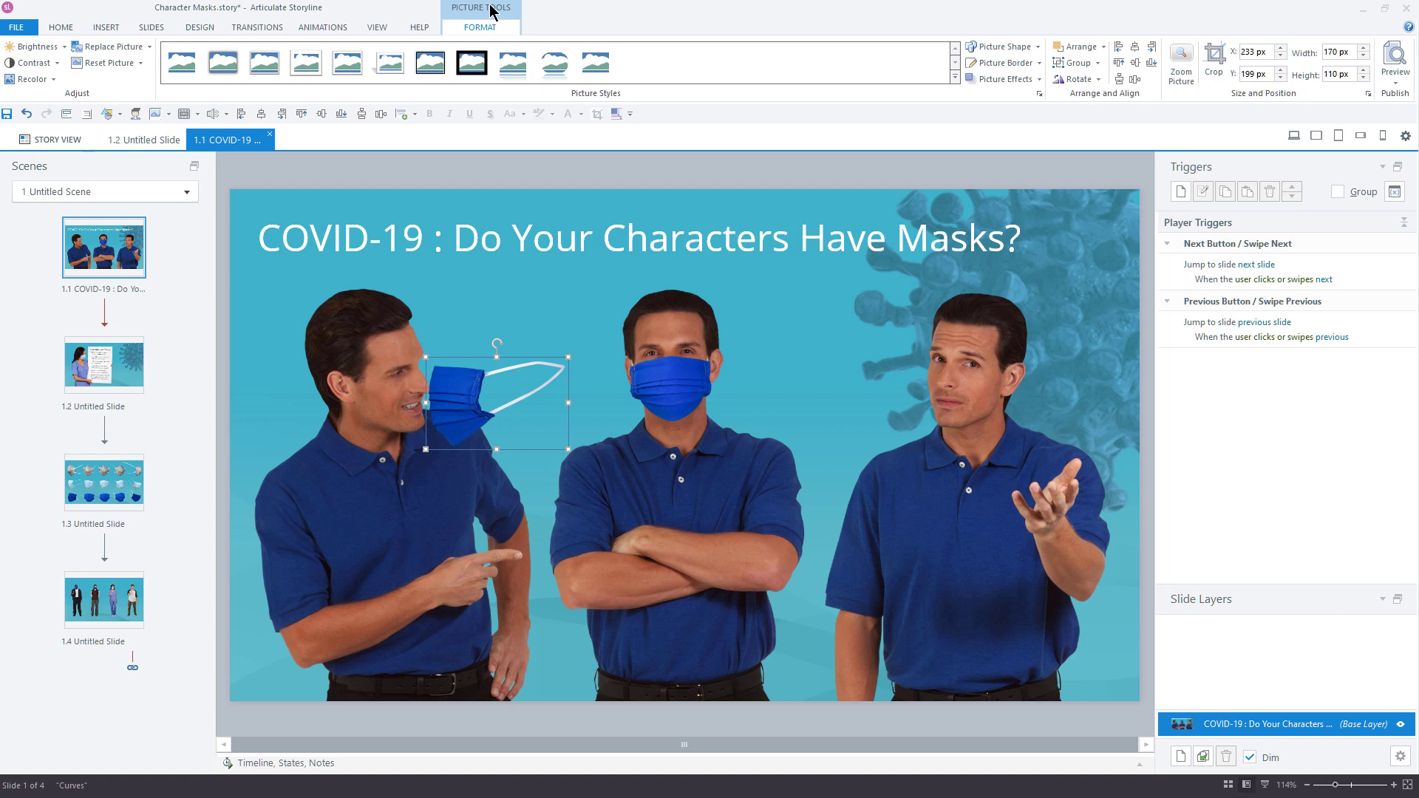
{"action": "left_click", "coordinate": [1098, 82]}
{"action": "left_click", "coordinate": [1057, 144]}
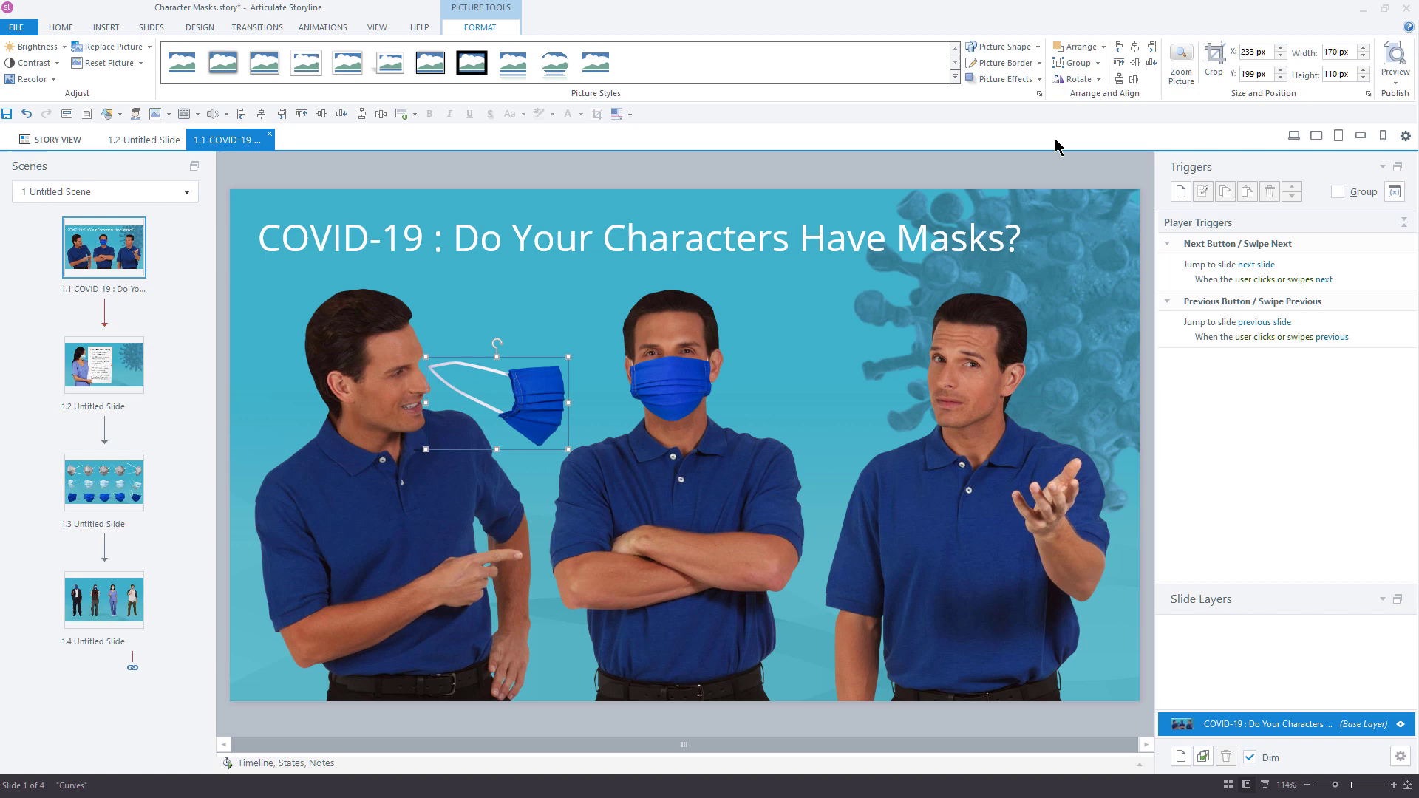
Move the flipped mask onto the left man's face and resize it to 153 × 99 px
{"action": "left_click_drag", "start_coordinate": [525, 403], "coordinate": [407, 415]}
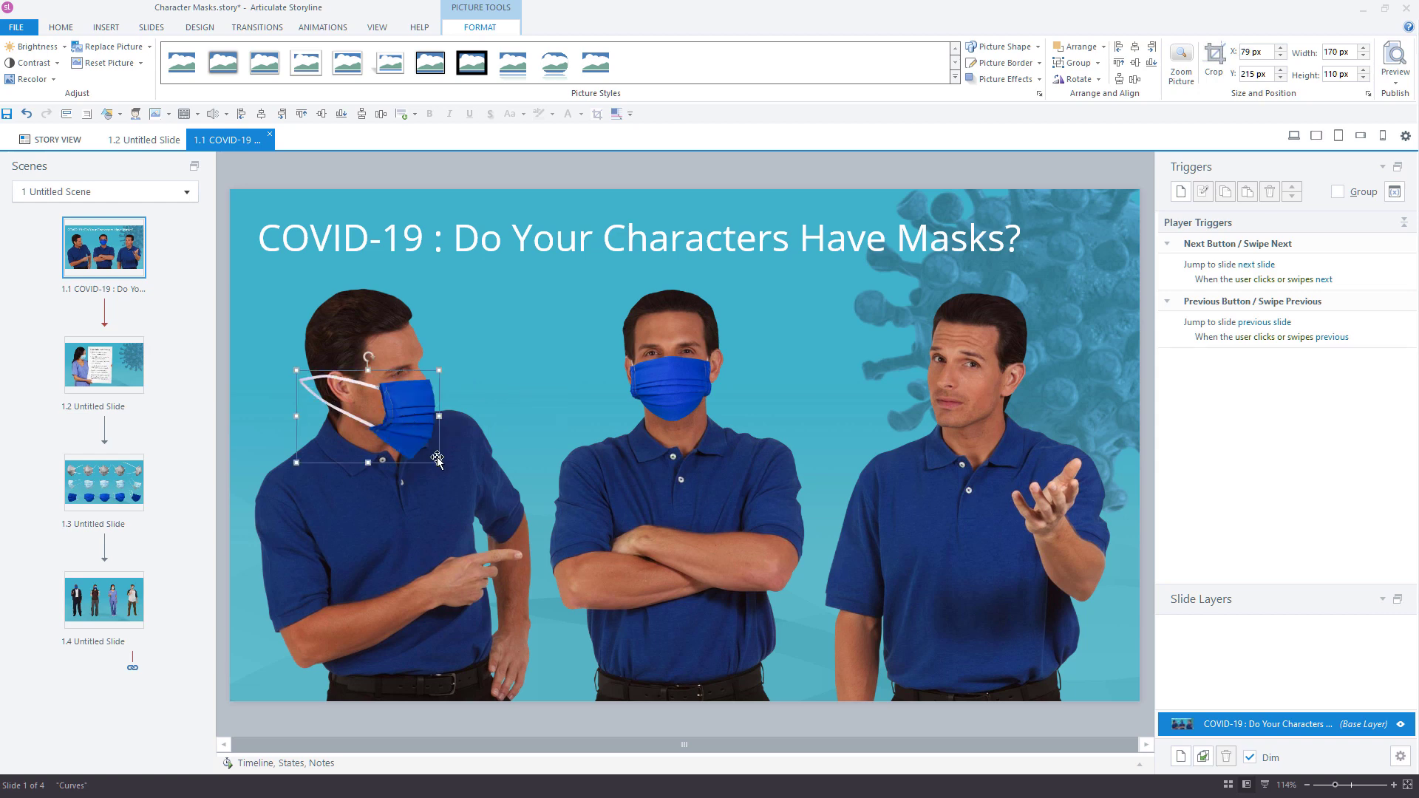
{"action": "left_click_drag", "start_coordinate": [296, 463], "coordinate": [313, 454]}
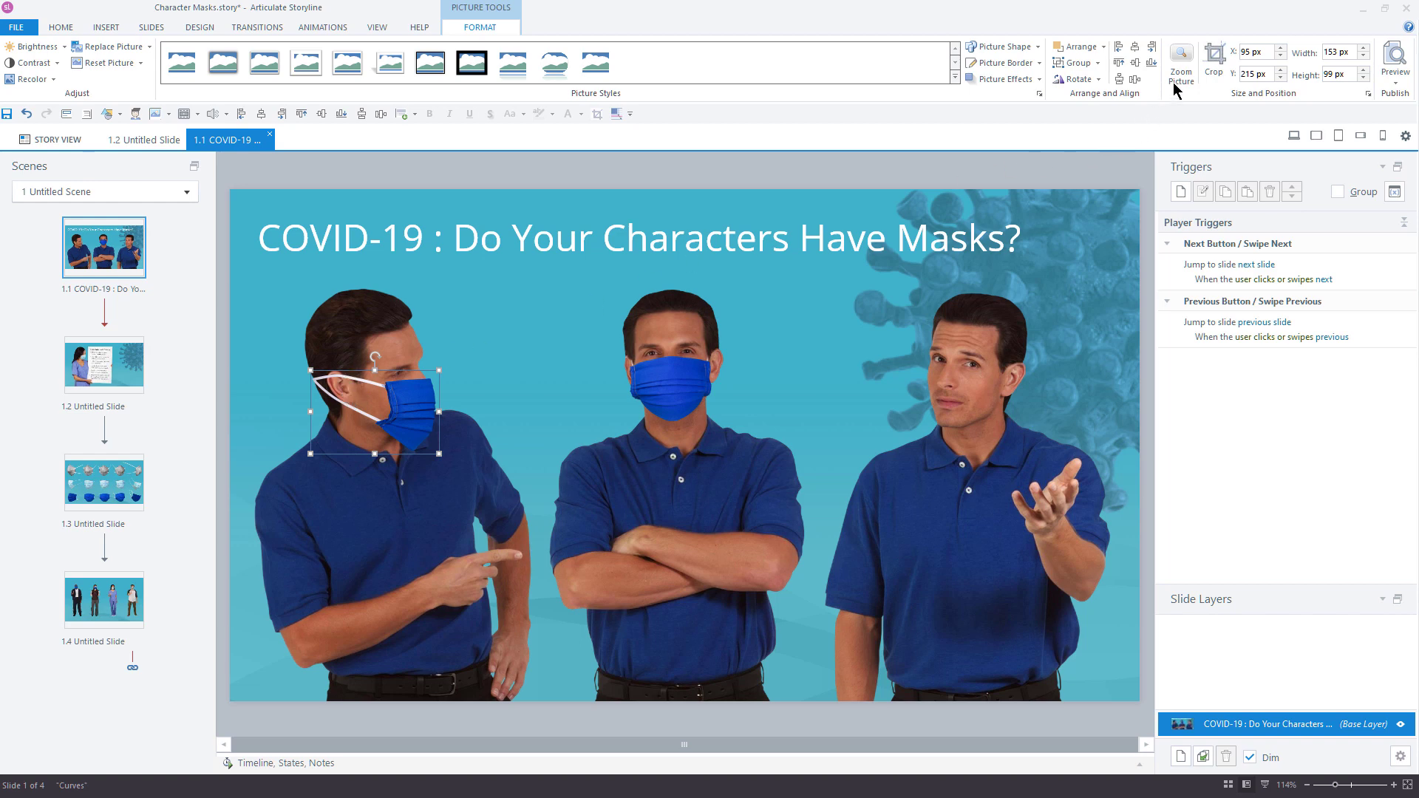
Crop the profile mask's left edge so it measures 106 × 99 px without the strap
{"action": "left_click", "coordinate": [1215, 57]}
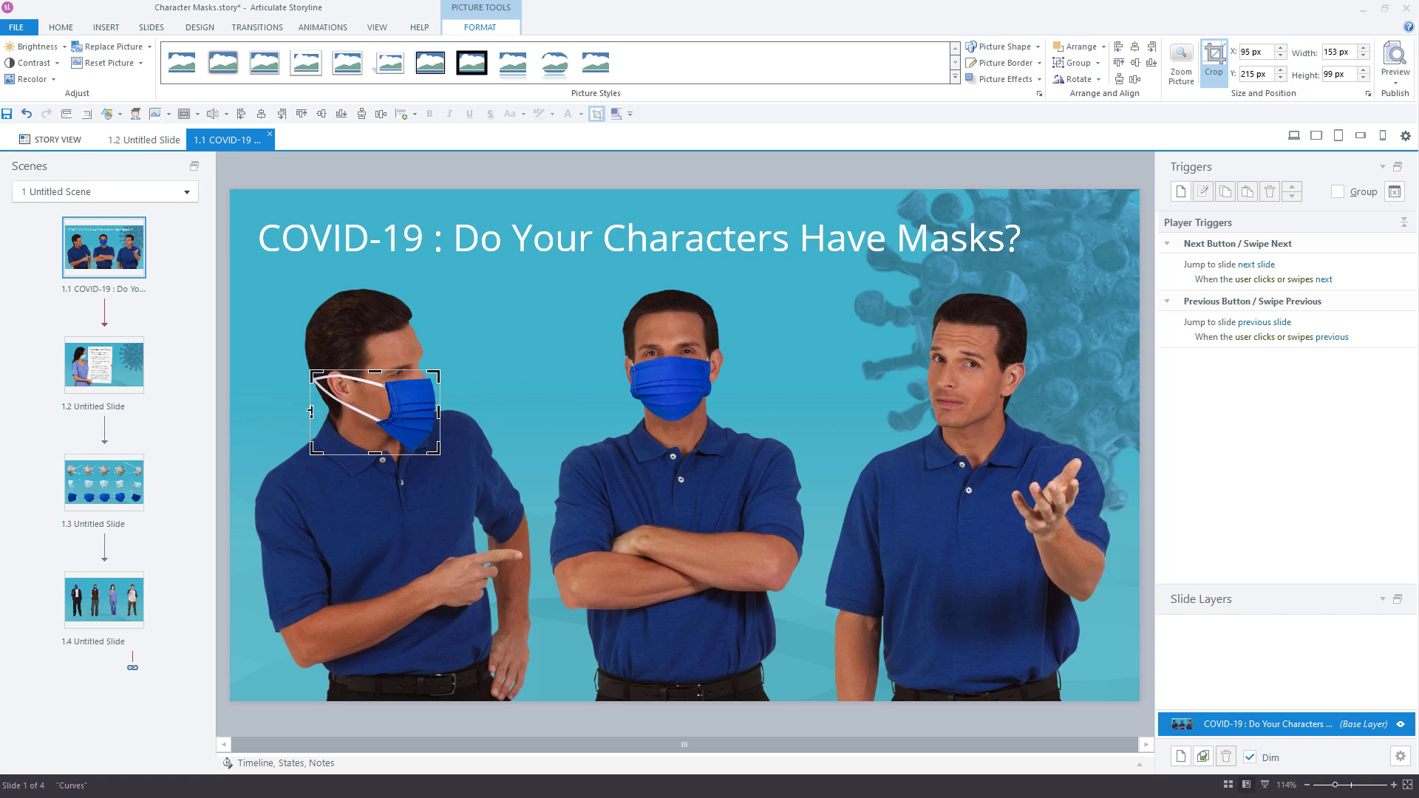
{"action": "left_click_drag", "start_coordinate": [311, 412], "coordinate": [351, 411]}
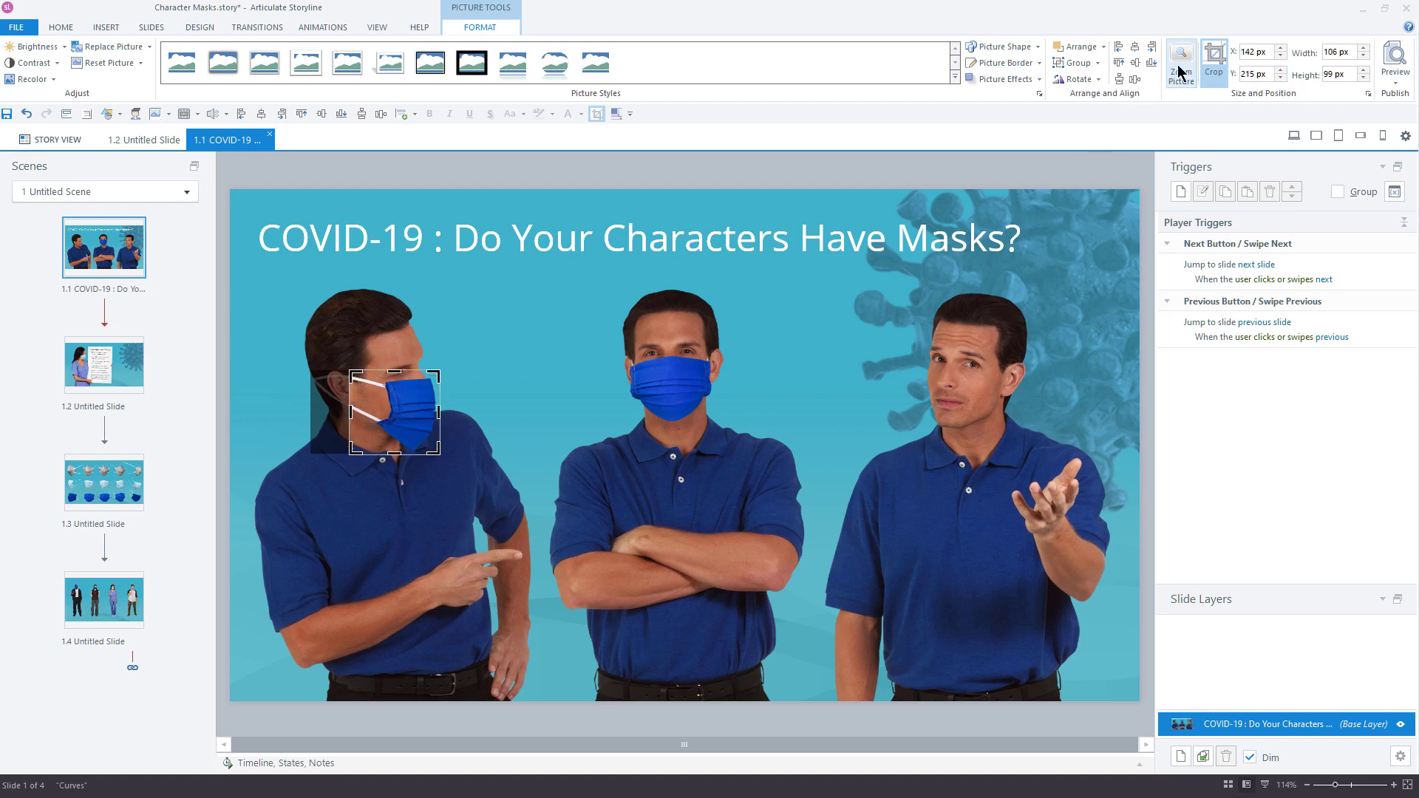
{"action": "left_click", "coordinate": [1215, 61]}
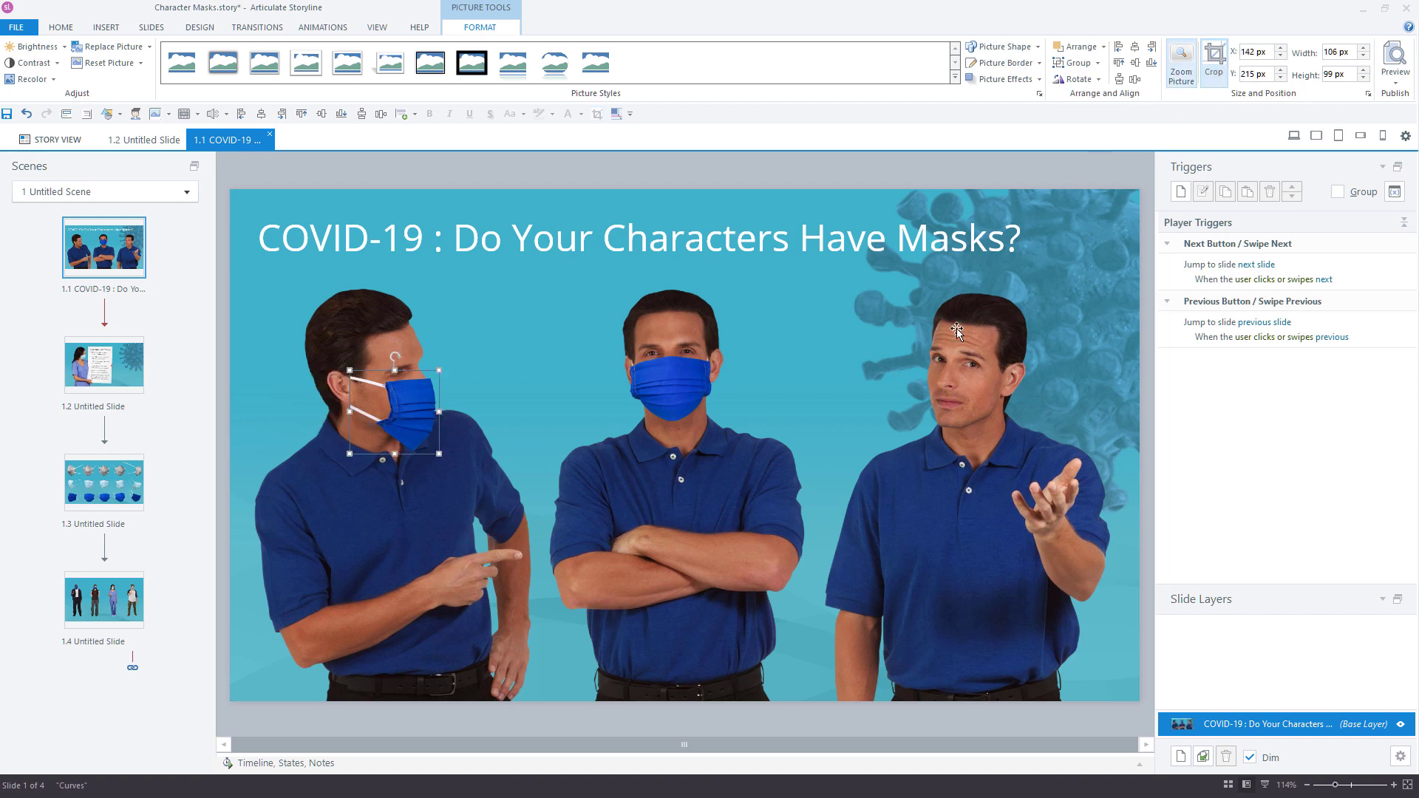
{"action": "left_click", "coordinate": [787, 374]}
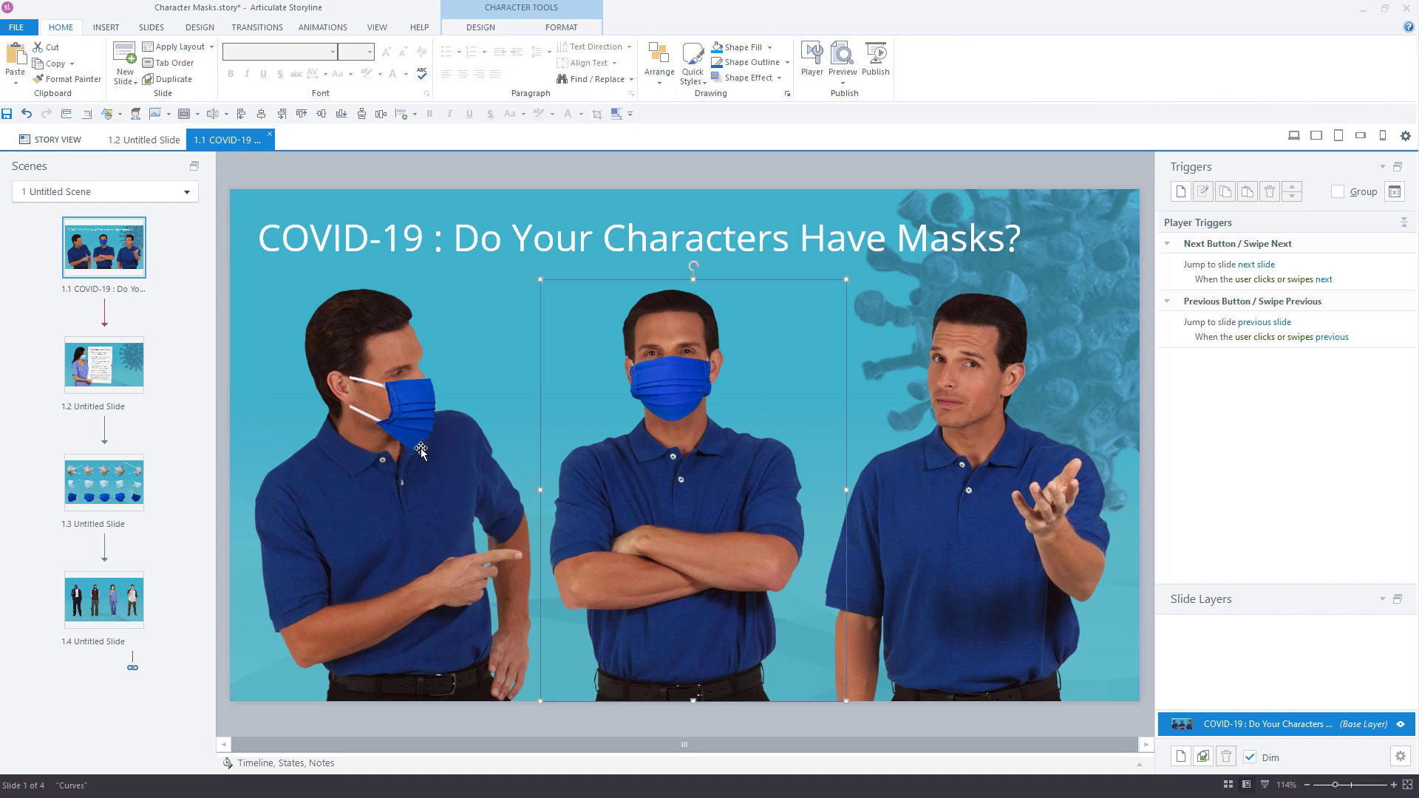
Shorten the left man's mask to 84 px high and rotate it to about 357°
{"action": "left_click", "coordinate": [405, 410]}
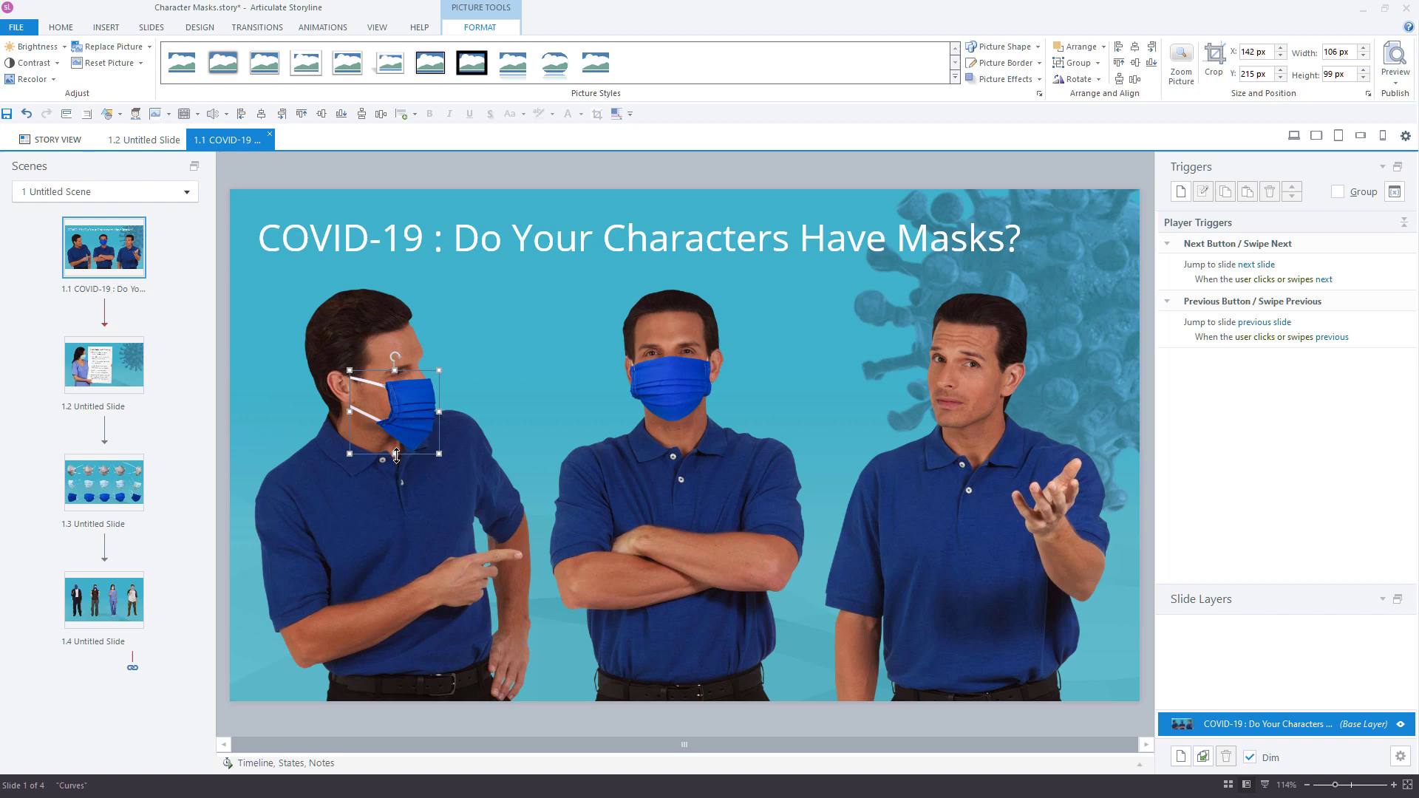
{"action": "left_click_drag", "start_coordinate": [397, 453], "coordinate": [393, 442]}
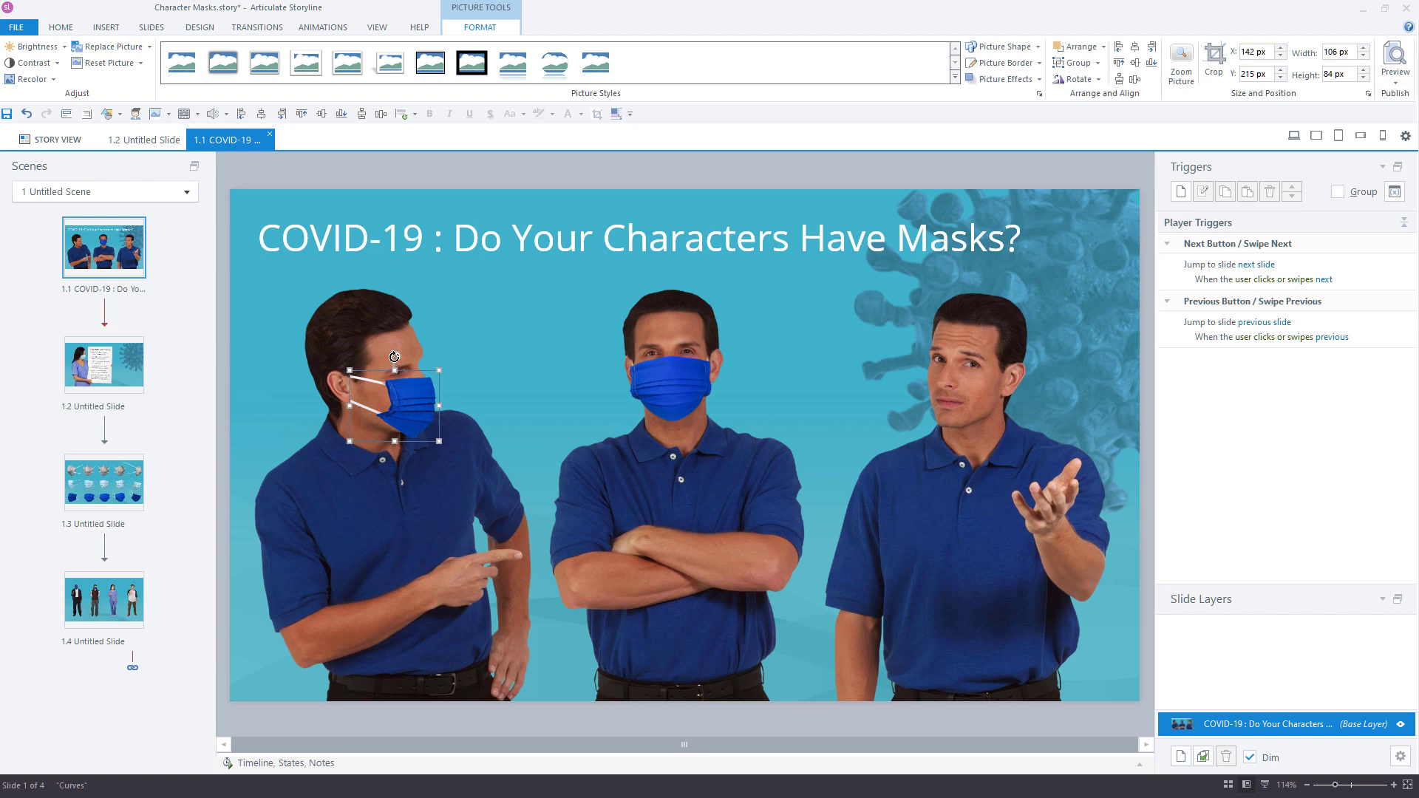
{"action": "left_click_drag", "start_coordinate": [394, 356], "coordinate": [390, 295]}
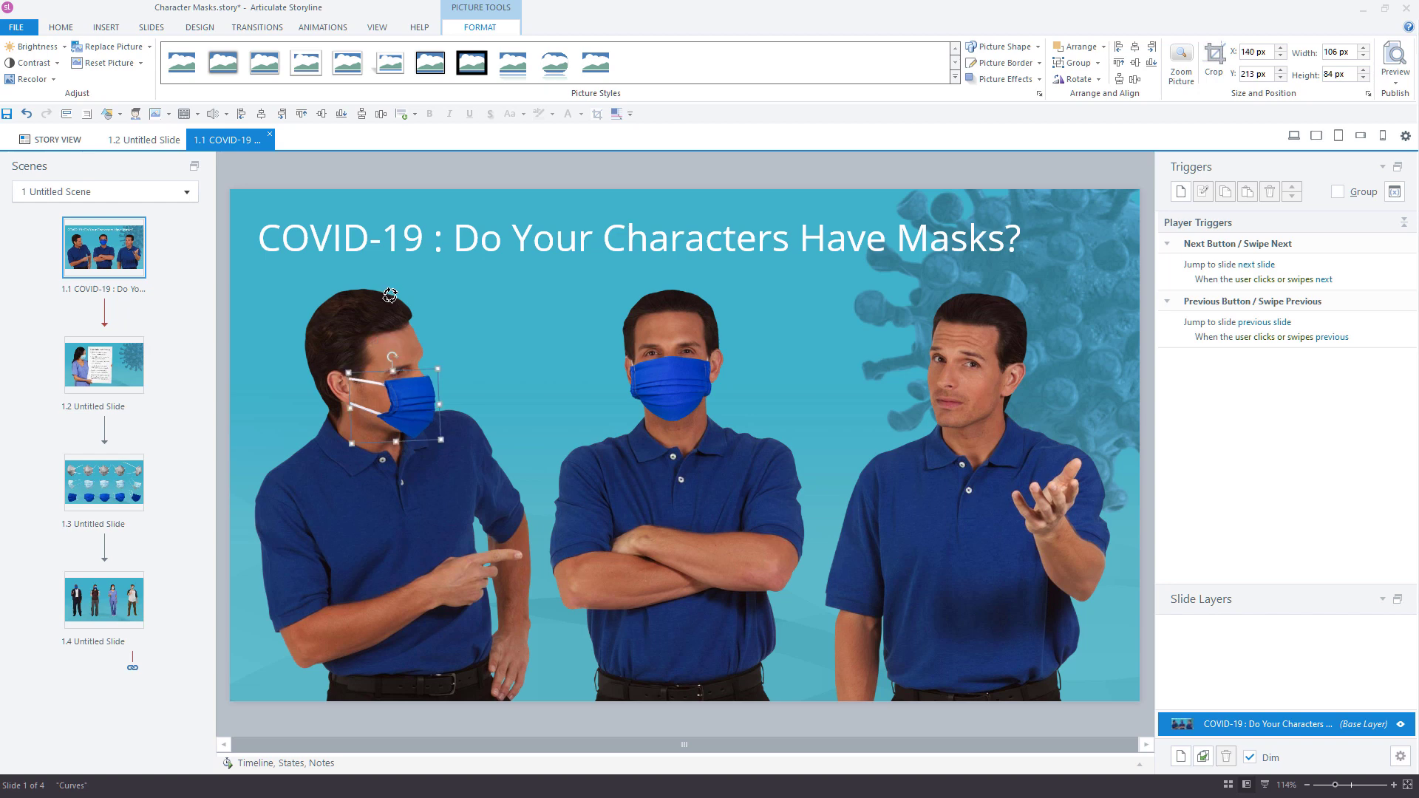
{"action": "left_click", "coordinate": [453, 305]}
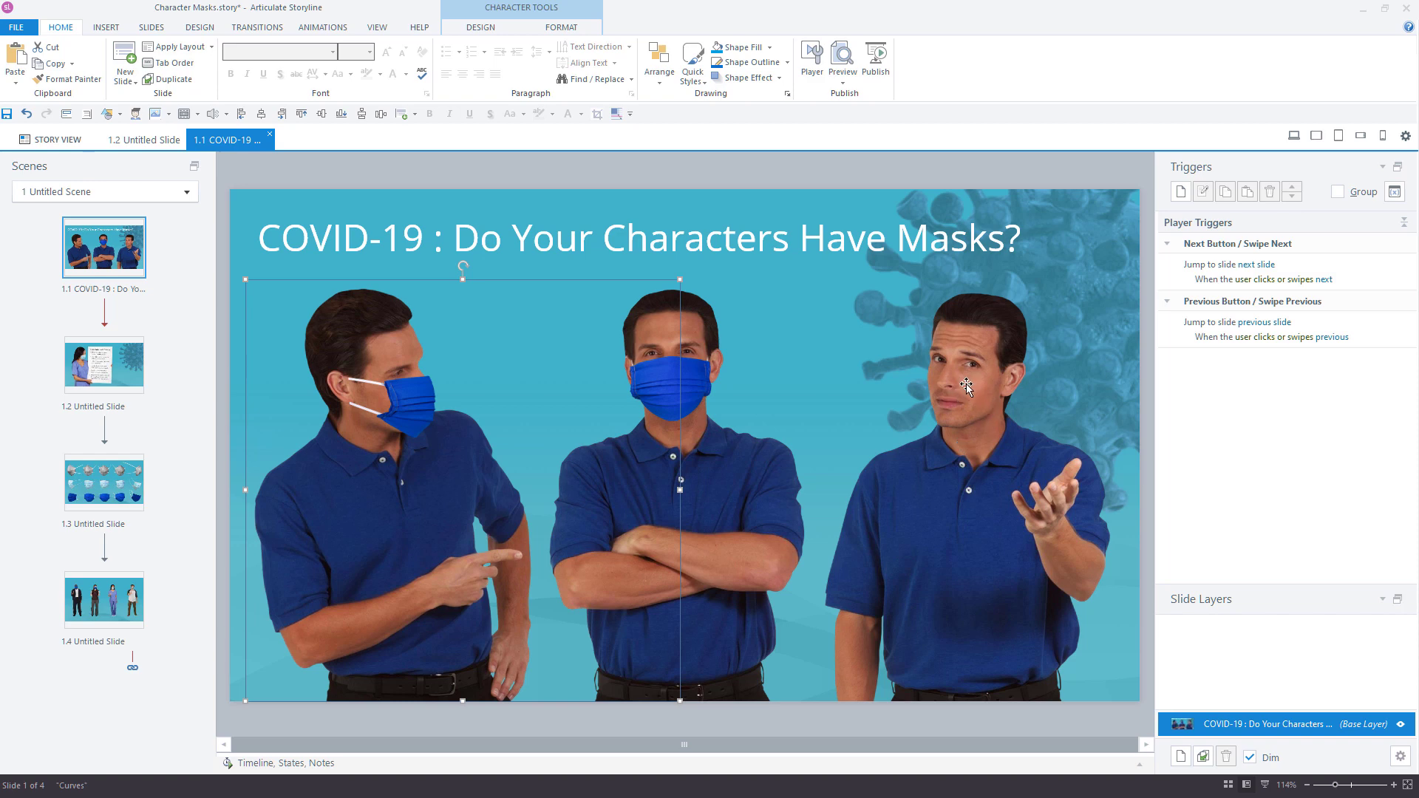
Insert homemade_offaxis_right.png from the Homemade folder onto slide 1.1
{"action": "left_click", "coordinate": [116, 28]}
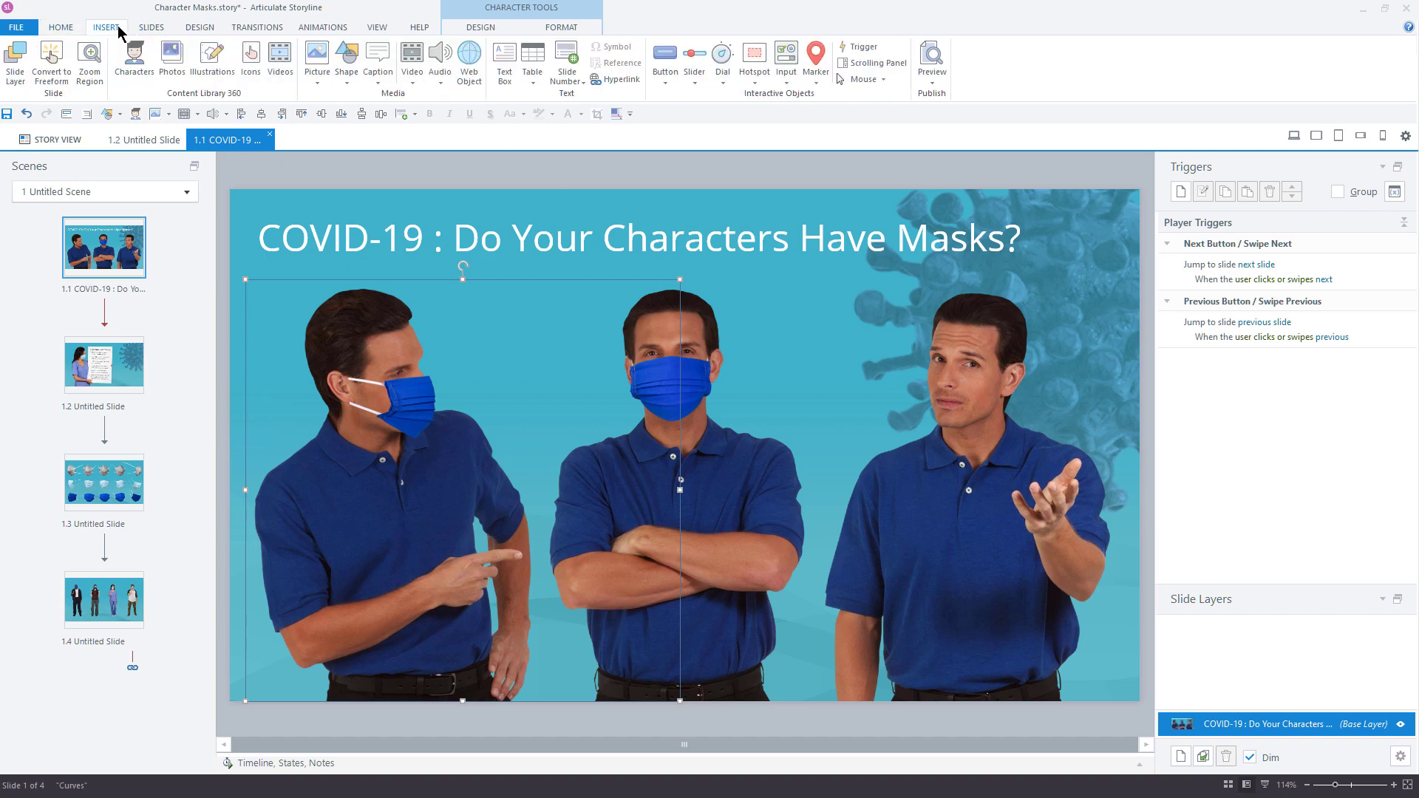
{"action": "left_click", "coordinate": [321, 56]}
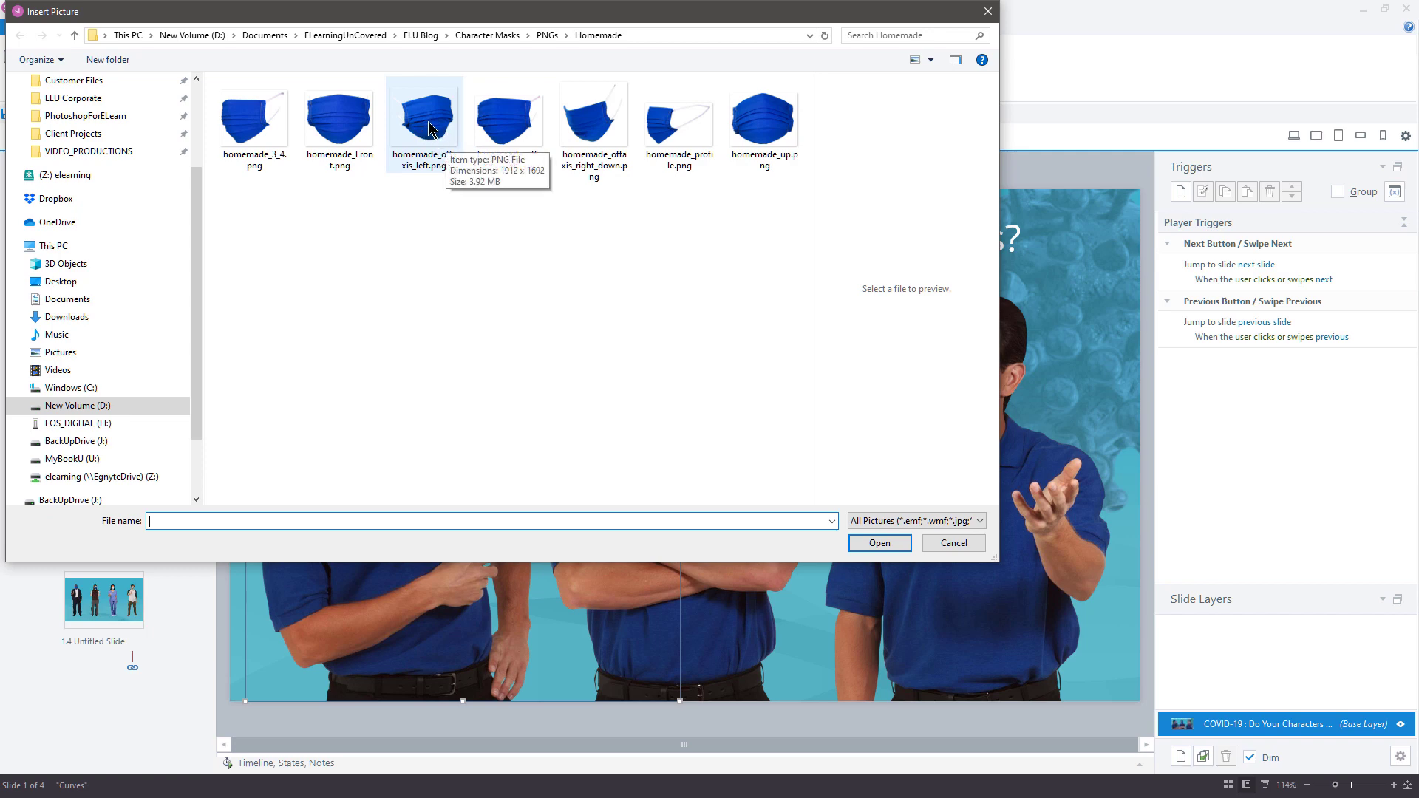
{"action": "left_click", "coordinate": [509, 134]}
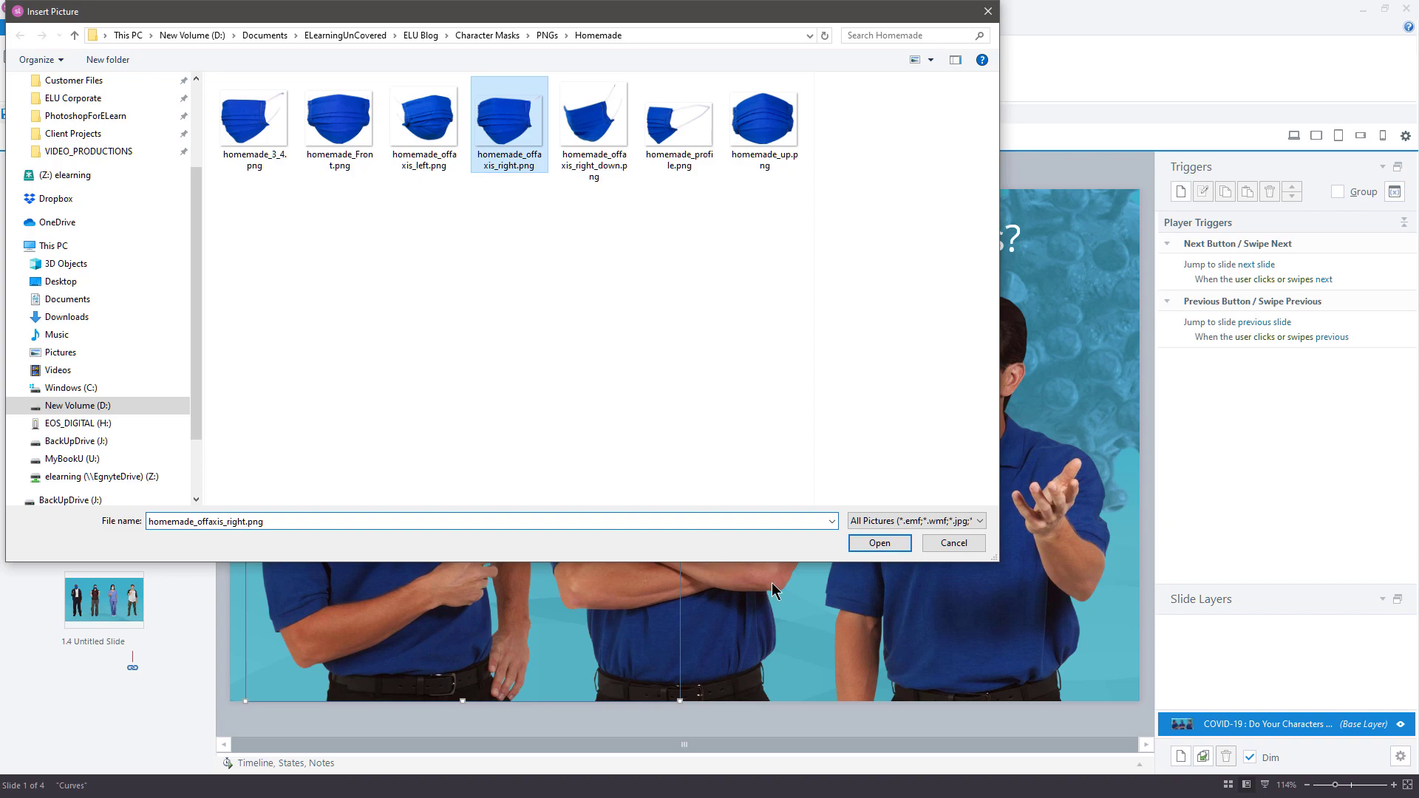
{"action": "left_click", "coordinate": [880, 542]}
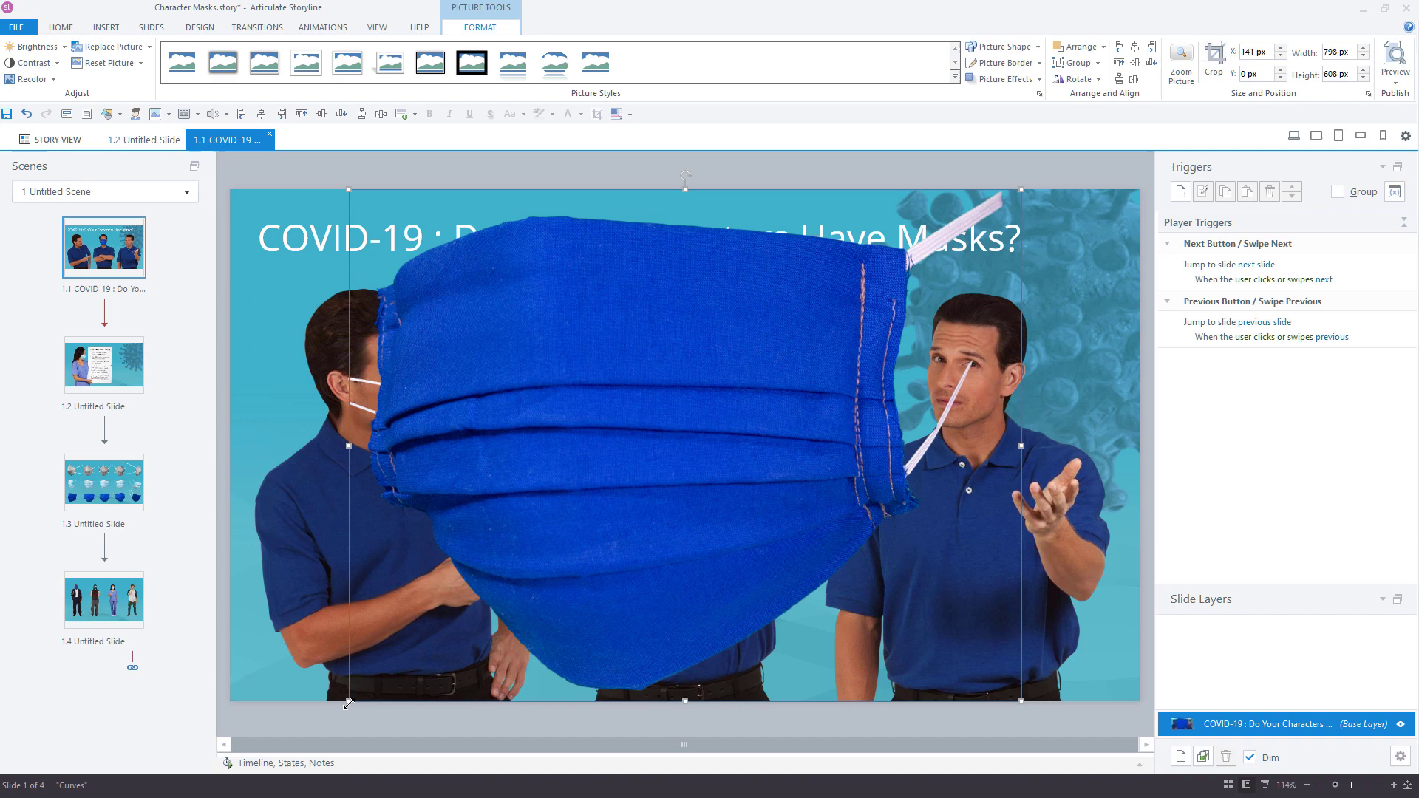
Resize the off-axis mask to about 110 × 84 px and nudge it over the right man's face
{"action": "left_click_drag", "start_coordinate": [350, 702], "coordinate": [918, 445]}
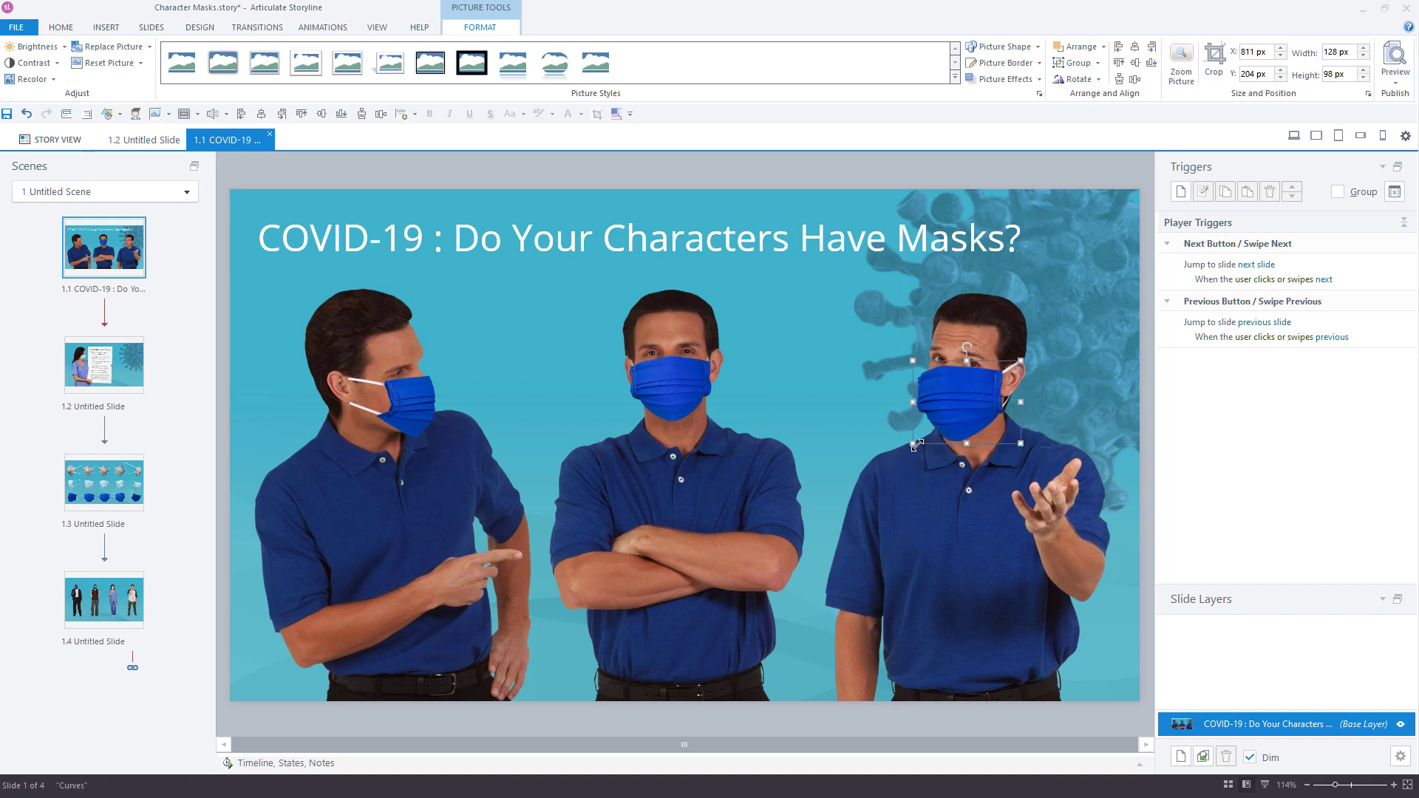
{"action": "left_click_drag", "start_coordinate": [918, 444], "coordinate": [930, 429]}
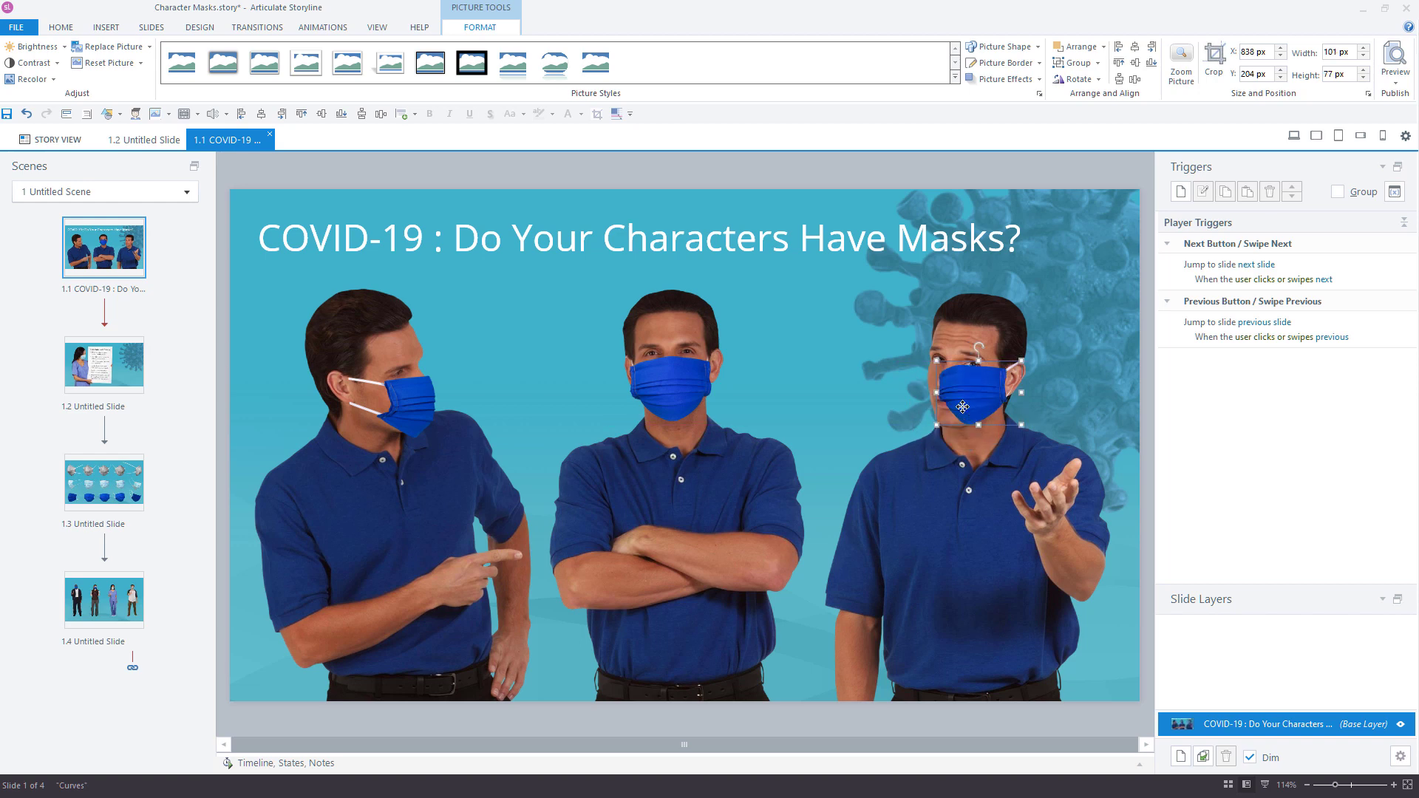
{"action": "key", "text": "Left"}
{"action": "key", "text": "Left"}
{"action": "key", "text": "Left"}
{"action": "key", "text": "Left"}
{"action": "key", "text": "Left"}
{"action": "key", "text": "Left"}
{"action": "key", "text": "Left"}
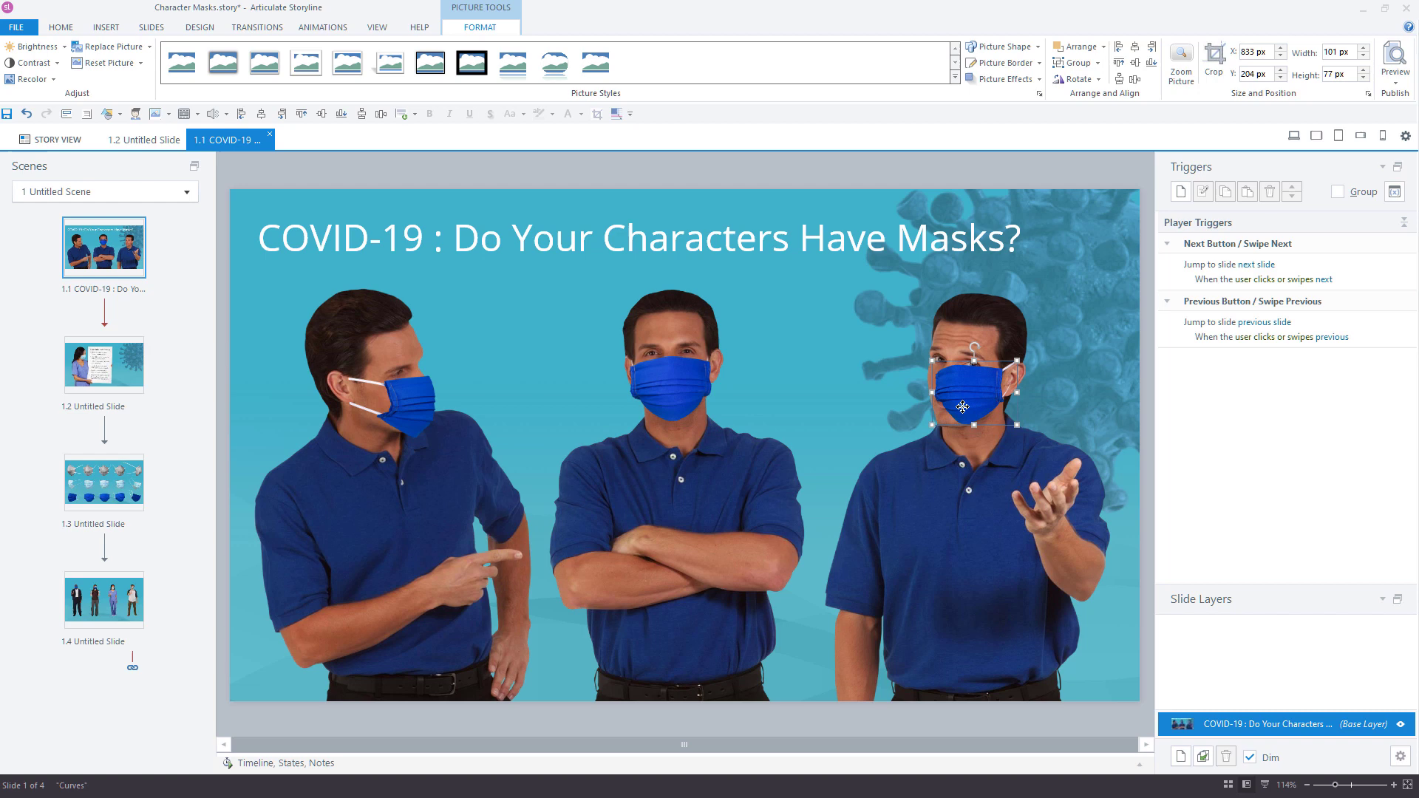
{"action": "key", "text": "Left"}
{"action": "key", "text": "Left"}
{"action": "key", "text": "Left"}
{"action": "key", "text": "Left"}
{"action": "key", "text": "Left"}
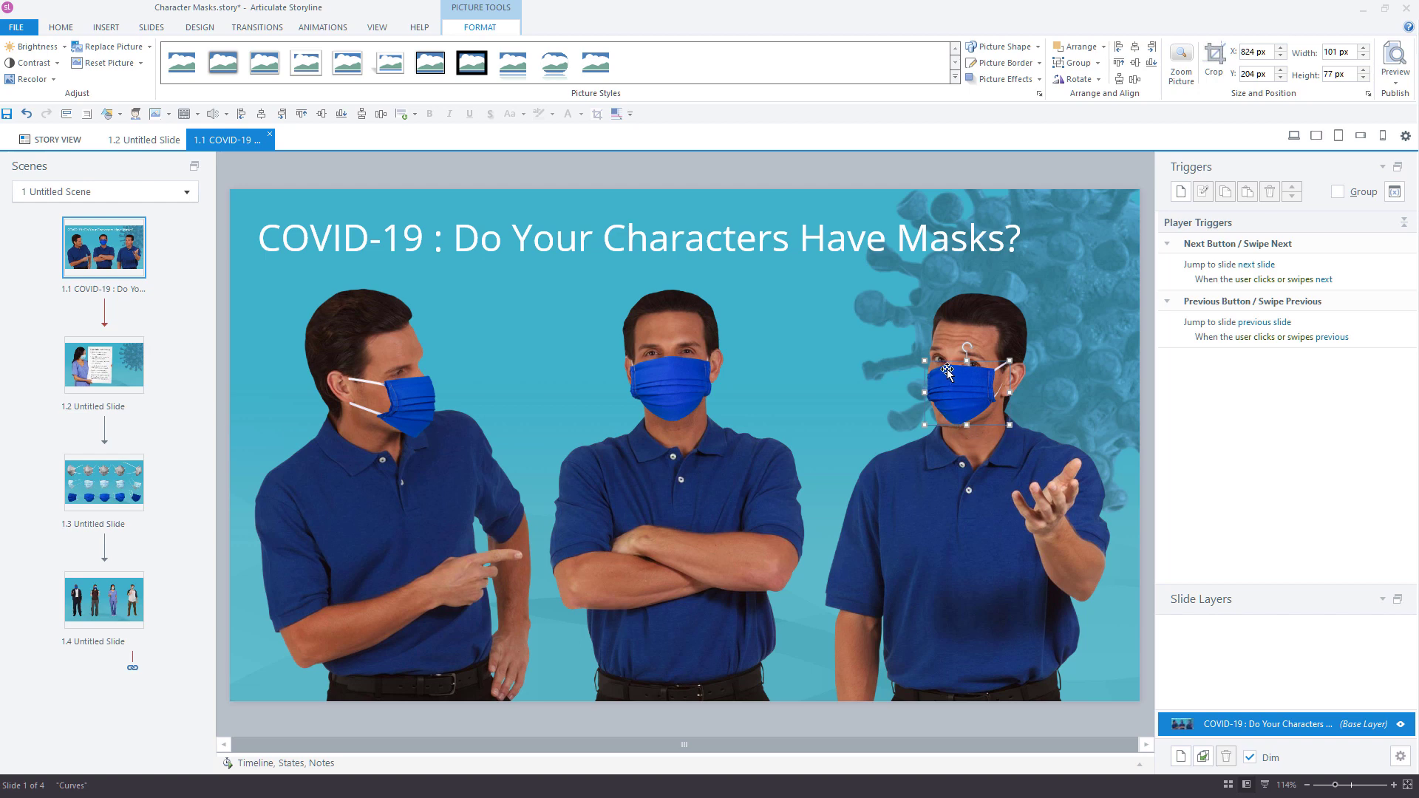
{"action": "left_click_drag", "start_coordinate": [914, 431], "coordinate": [917, 431]}
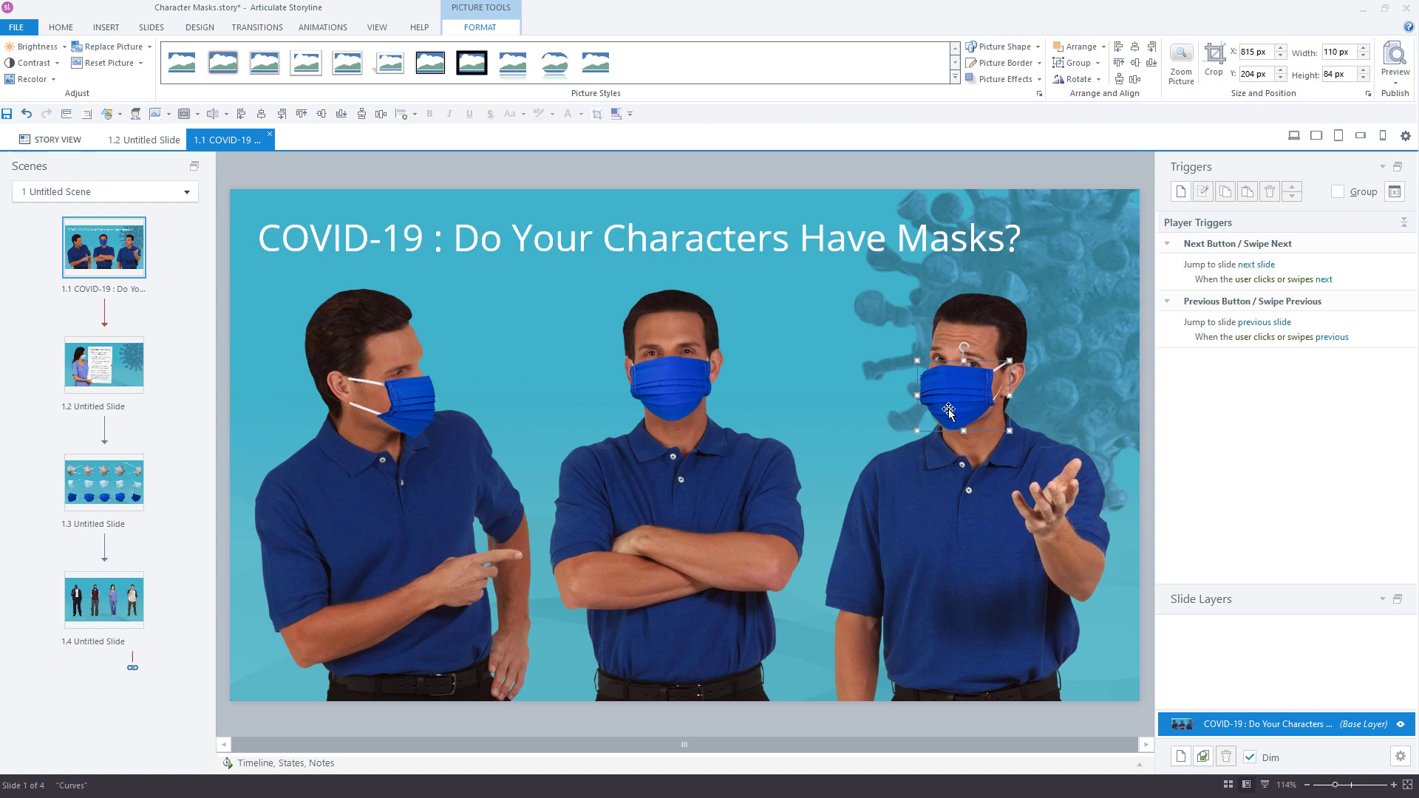
{"action": "key", "text": "Right"}
{"action": "key", "text": "Right"}
{"action": "key", "text": "Right"}
{"action": "key", "text": "Right"}
{"action": "key", "text": "Right"}
{"action": "key", "text": "Right"}
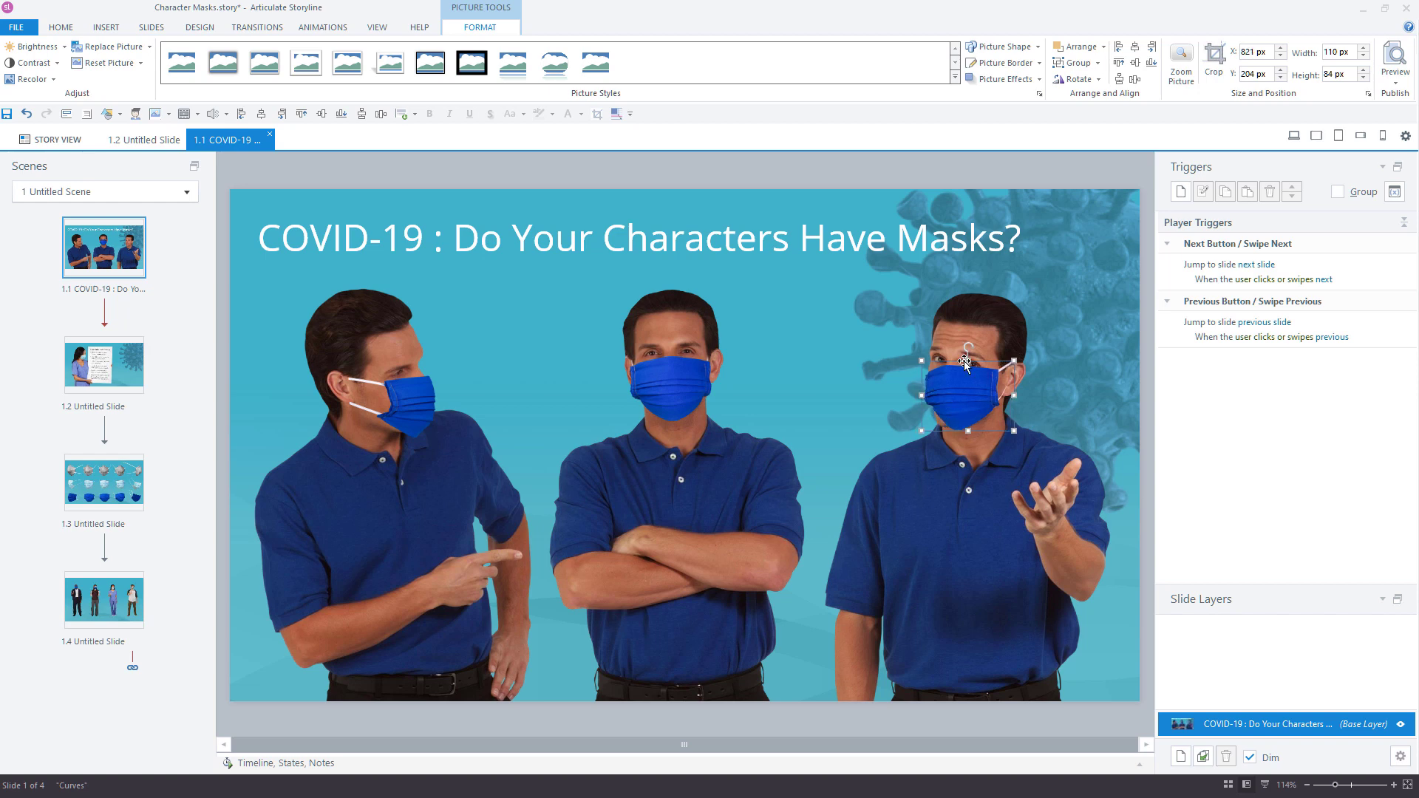
{"action": "left_click_drag", "start_coordinate": [968, 345], "coordinate": [982, 303]}
{"action": "left_click_drag", "start_coordinate": [967, 396], "coordinate": [964, 396]}
{"action": "key", "text": "Down"}
{"action": "key", "text": "Down"}
{"action": "key", "text": "Down"}
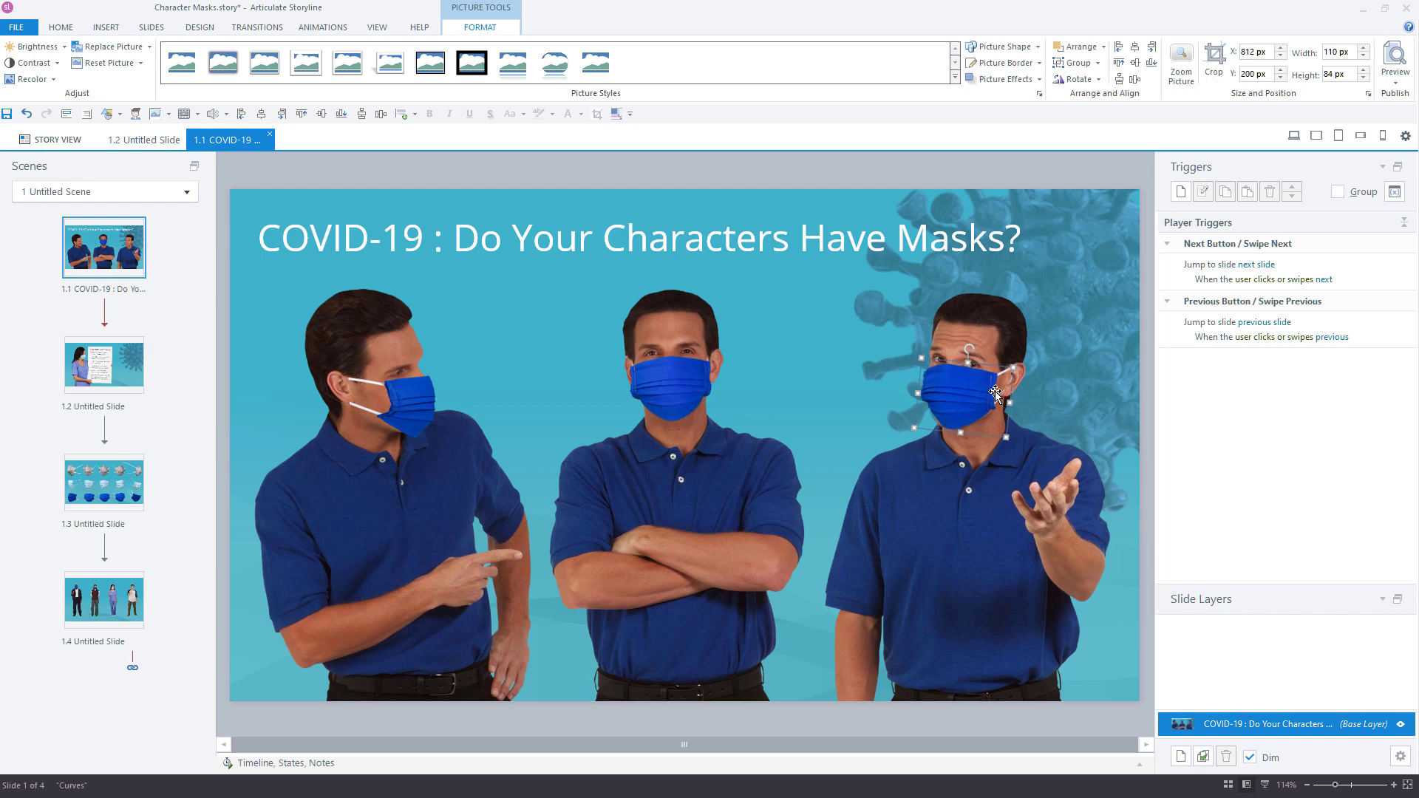
Lower the right man's mask a pixel, rotate it about 3°, and adjust its width
{"action": "key", "text": "Down"}
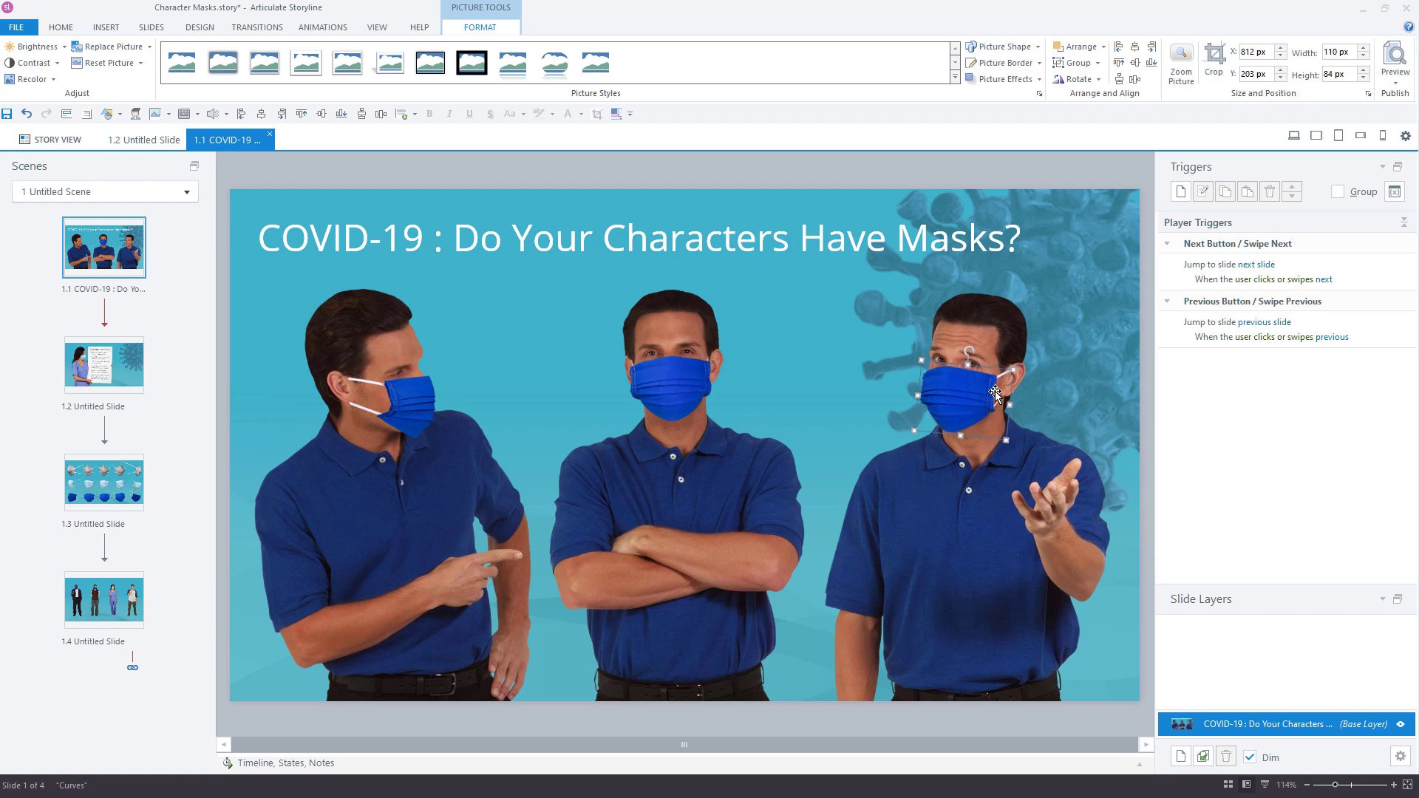
{"action": "left_click", "coordinate": [1093, 405]}
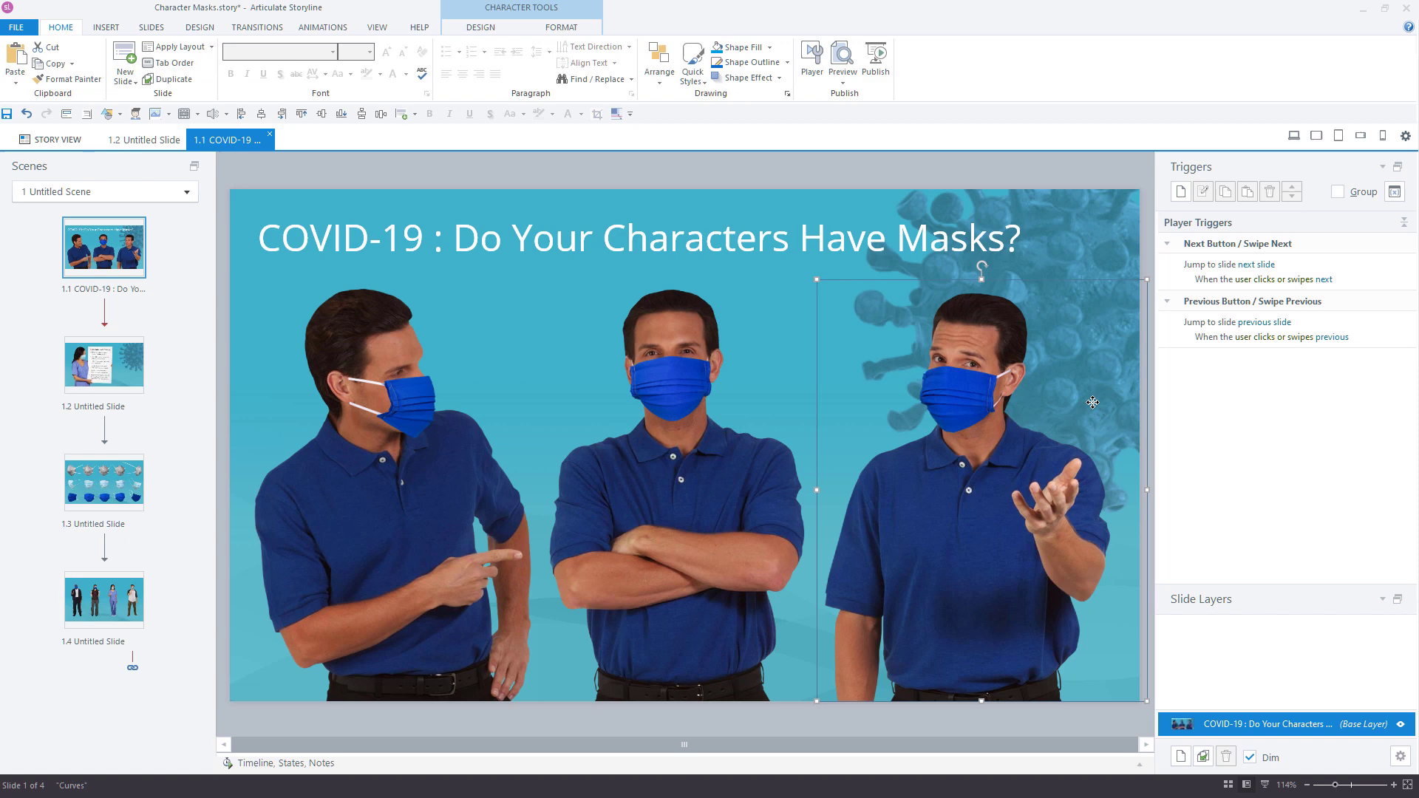
{"action": "left_click", "coordinate": [983, 380]}
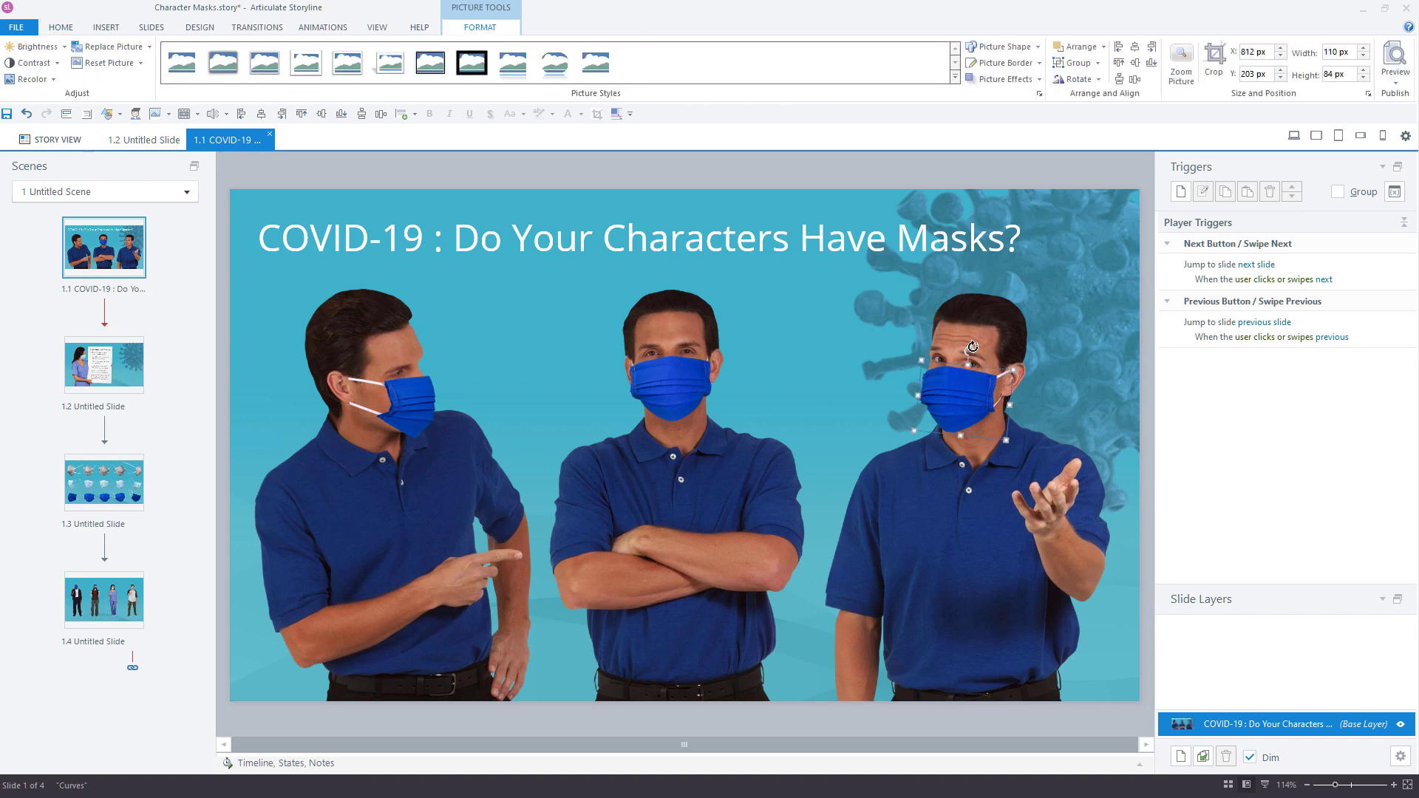
{"action": "left_click_drag", "start_coordinate": [968, 351], "coordinate": [969, 280]}
{"action": "left_click_drag", "start_coordinate": [916, 399], "coordinate": [921, 398]}
{"action": "left_click", "coordinate": [1098, 373]}
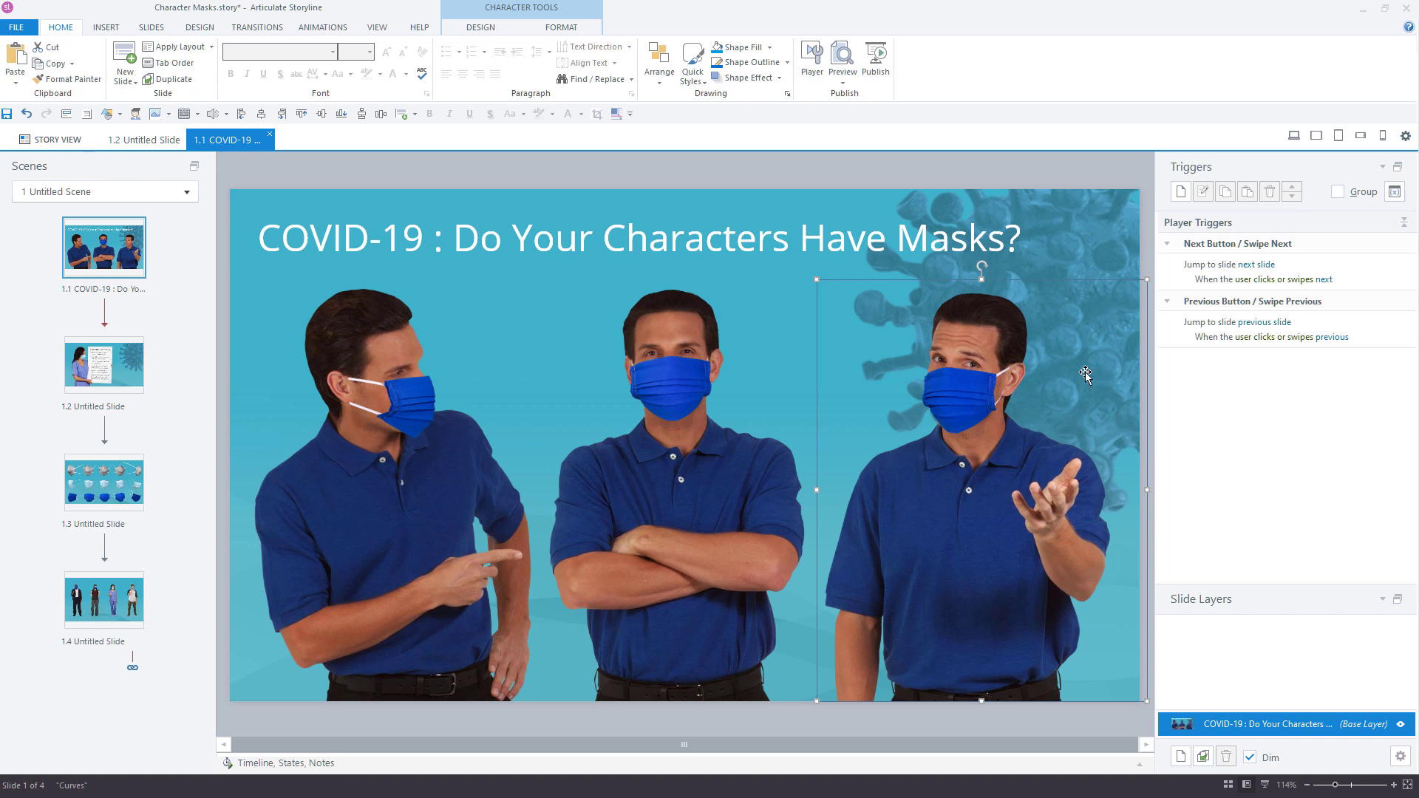
Apply the +10% brightness preset to the mask on the right man
{"action": "left_click", "coordinate": [961, 397]}
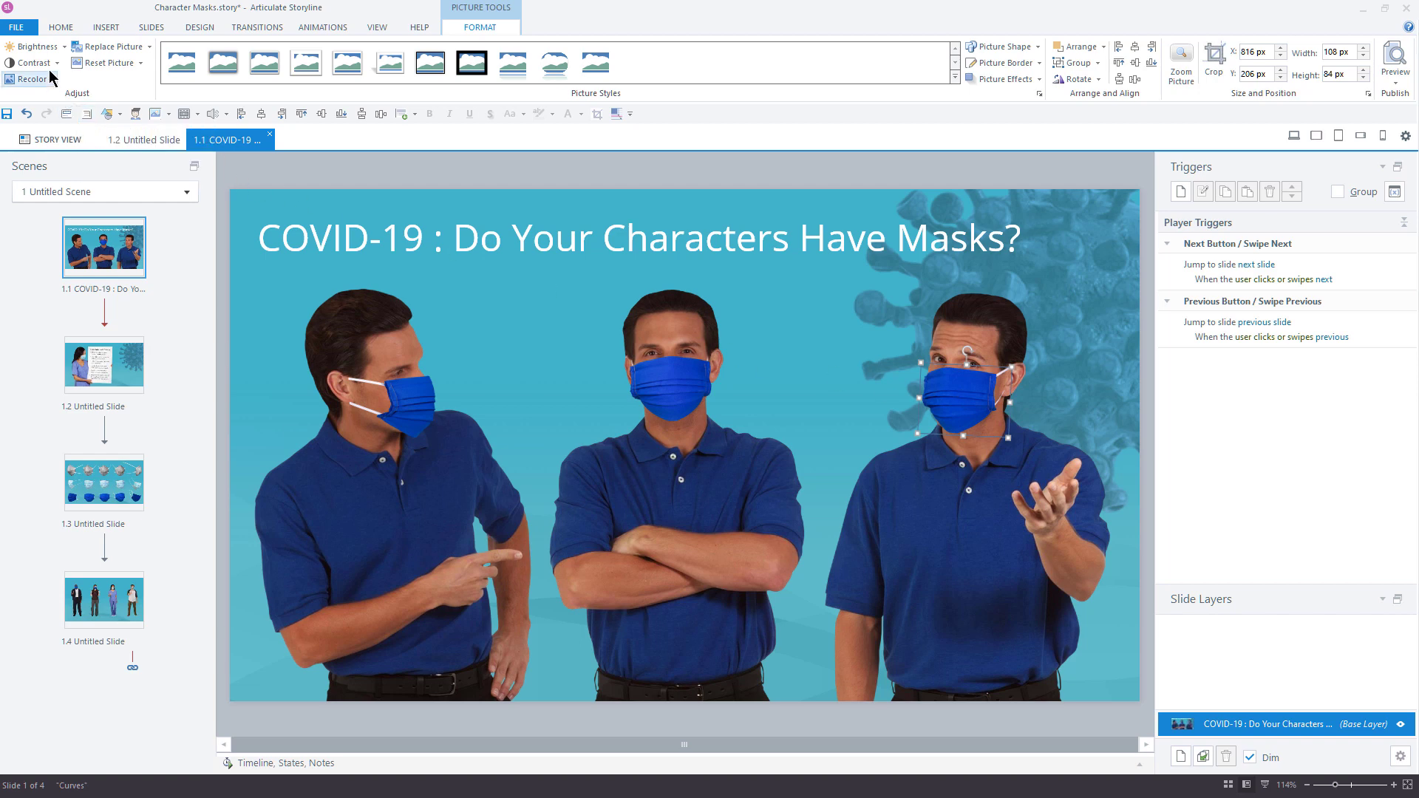
{"action": "left_click", "coordinate": [41, 49]}
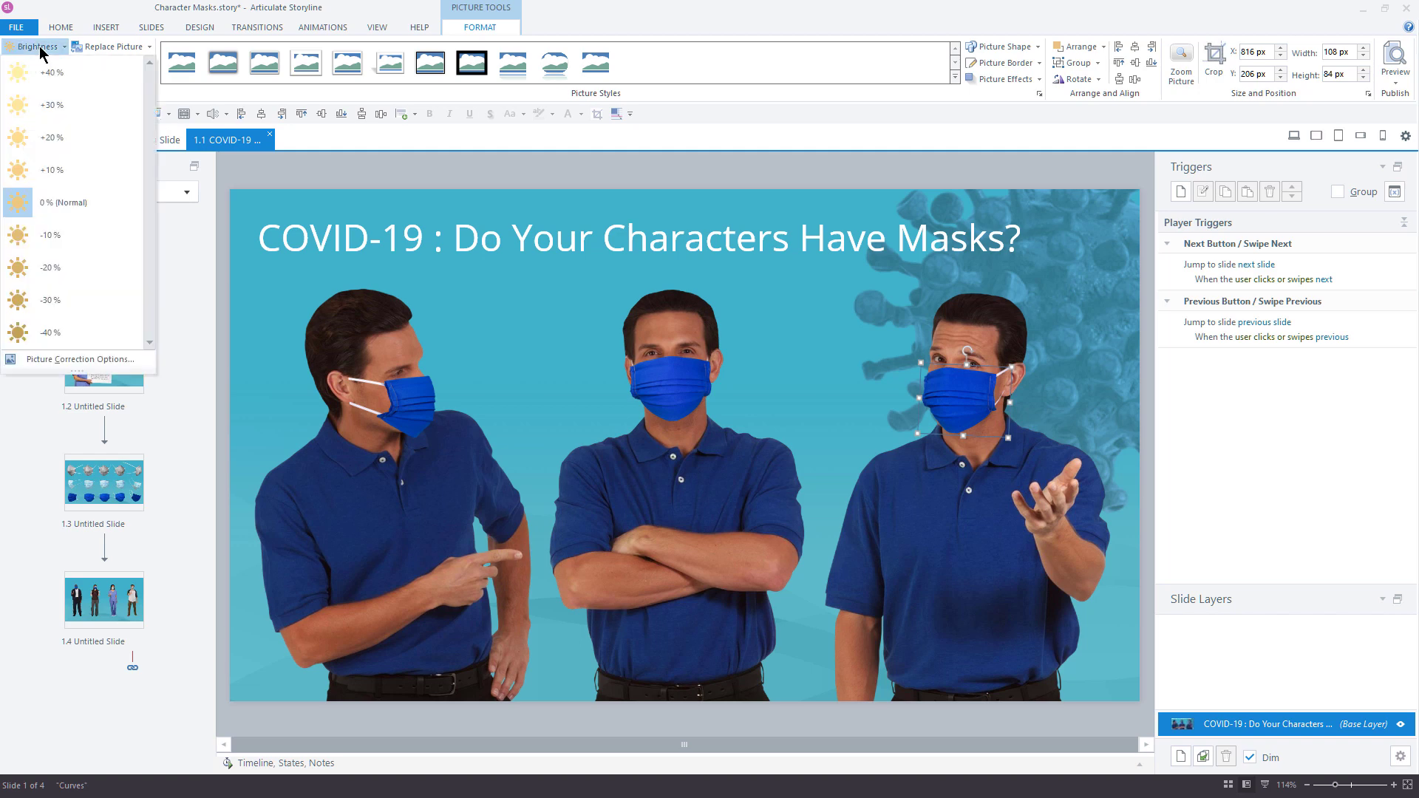
{"action": "left_click", "coordinate": [45, 179]}
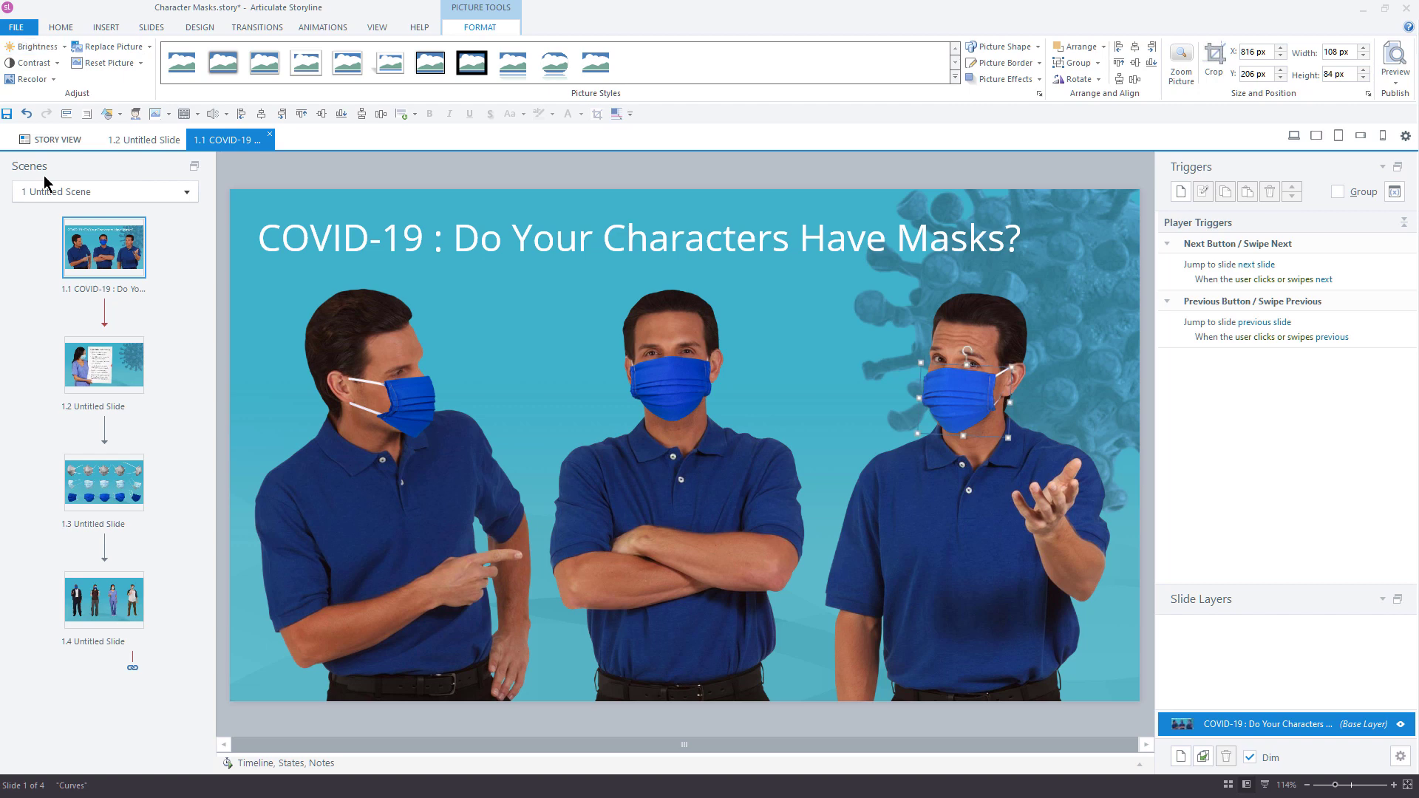
{"action": "left_click", "coordinate": [46, 83]}
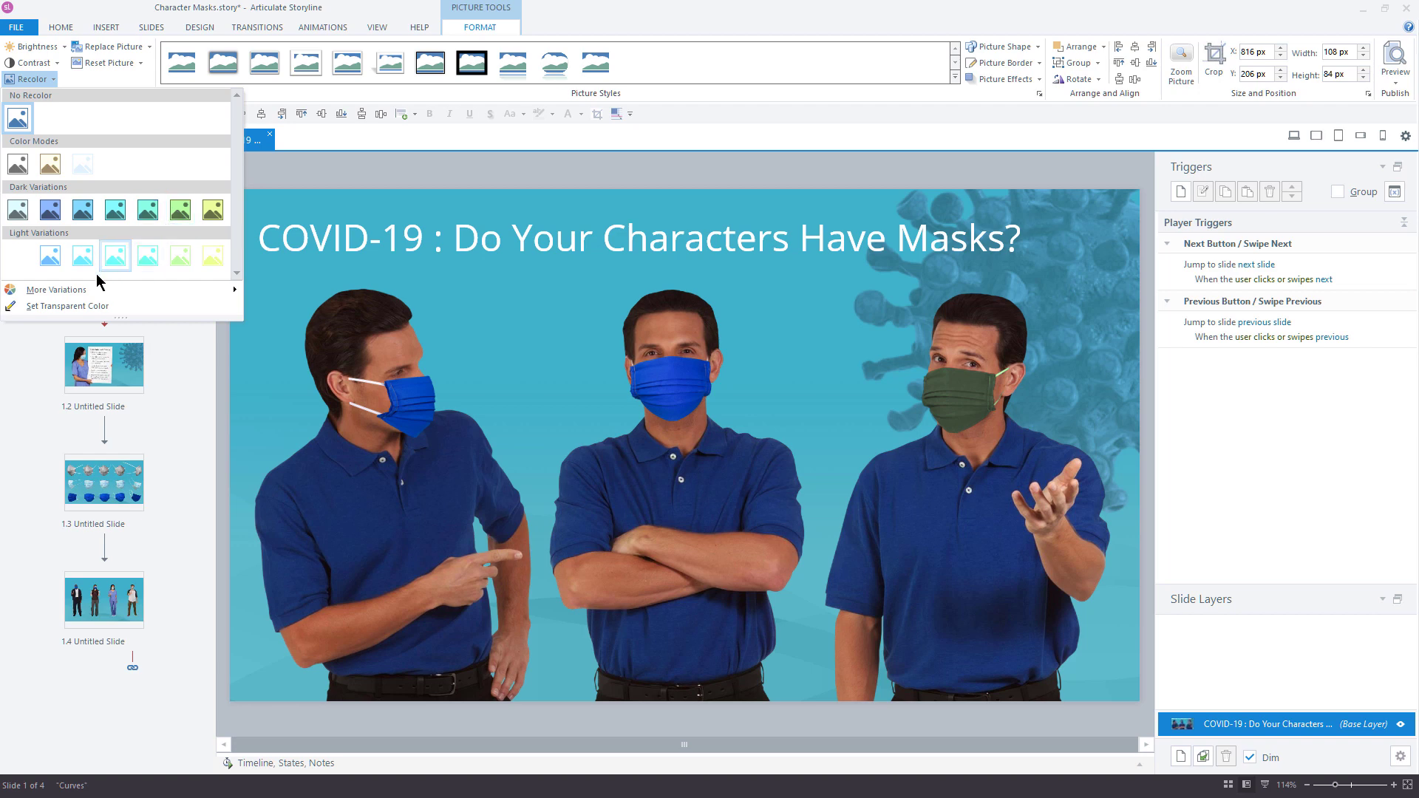
{"action": "mouse_move", "coordinate": [63, 292]}
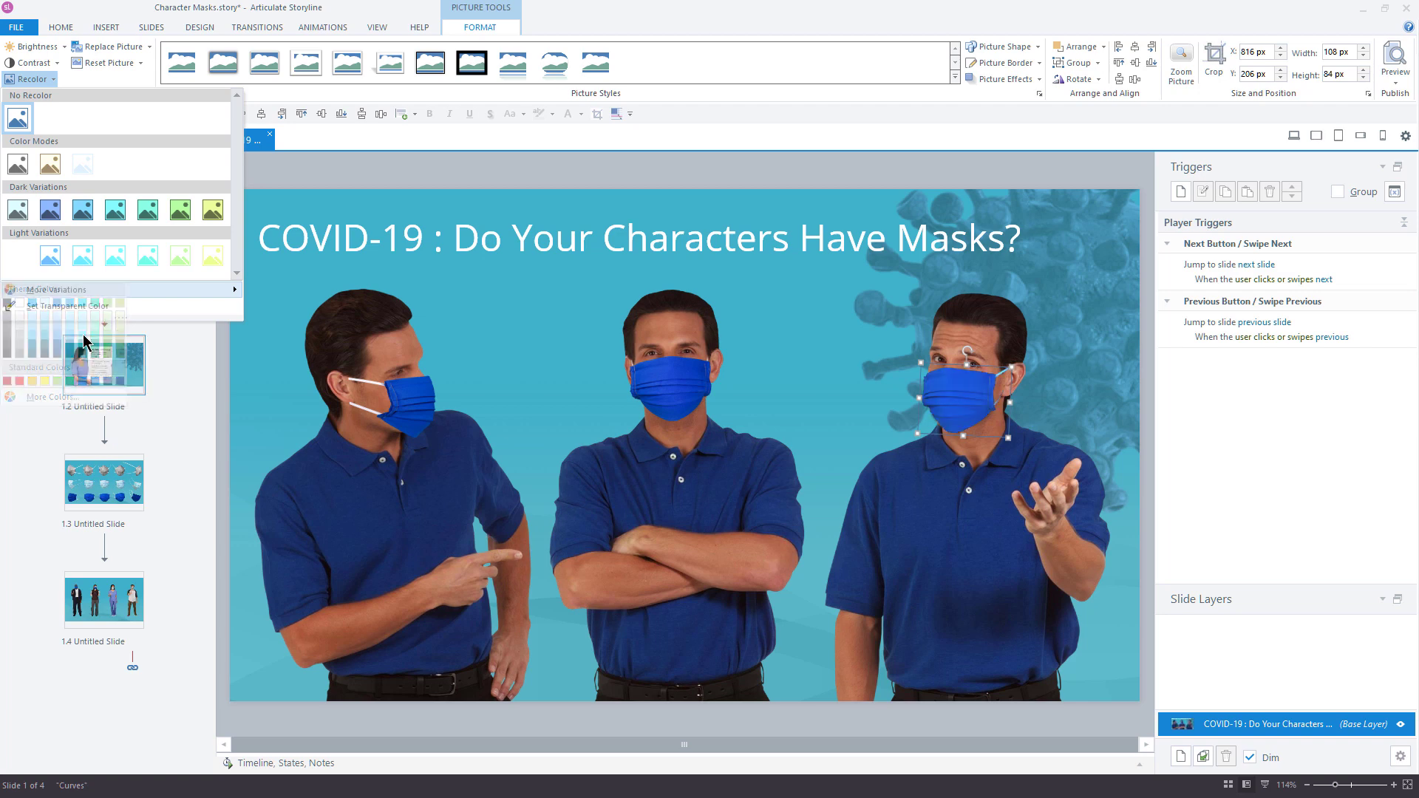
{"action": "left_click", "coordinate": [83, 340]}
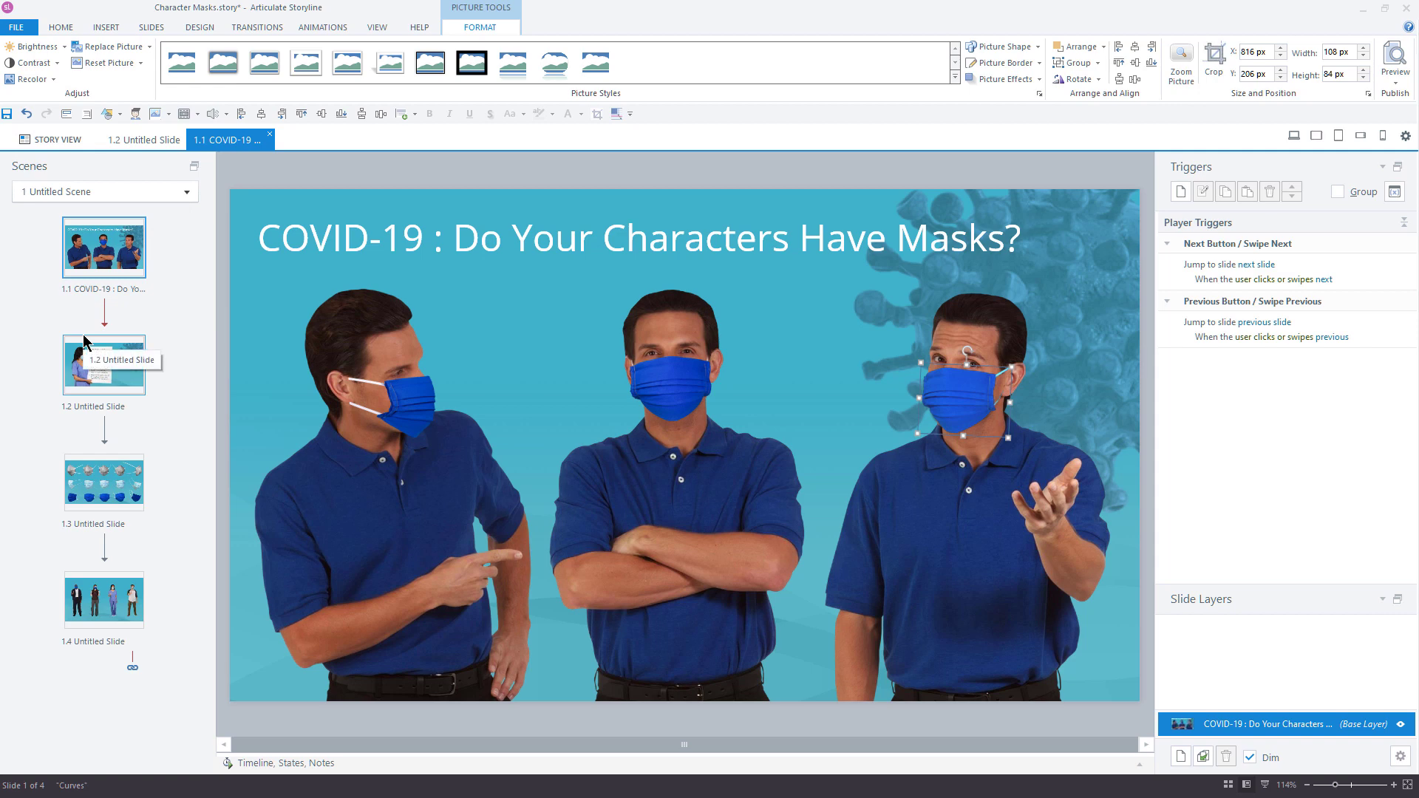
Select the slide title 'Adding Face Masks to Characters in Adobe Captivate' in Character_Masking.cptx
{"action": "left_click", "coordinate": [397, 230]}
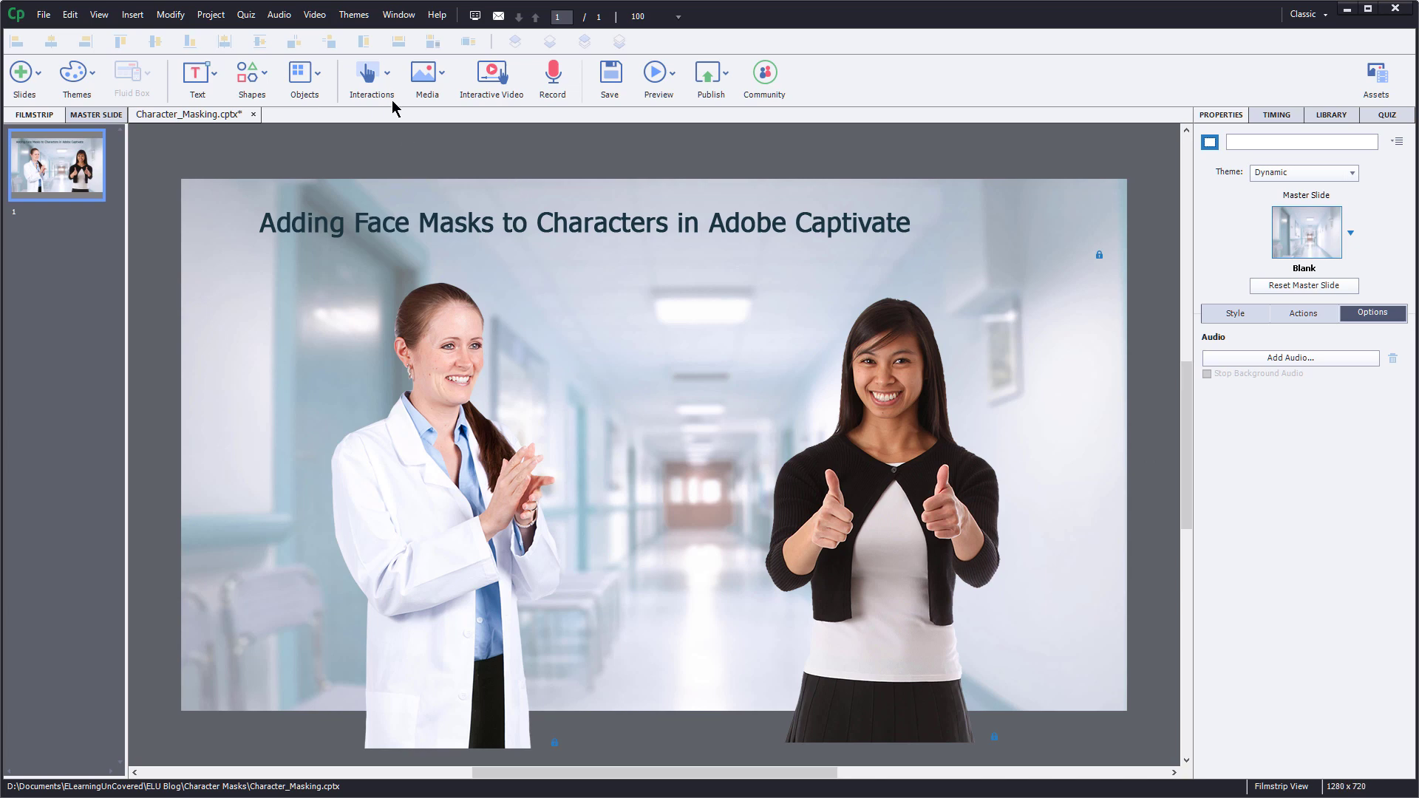
Insert Clinical_offaxis_left.png from the PNGs > Clinical folder onto the slide
{"action": "left_click", "coordinate": [440, 81]}
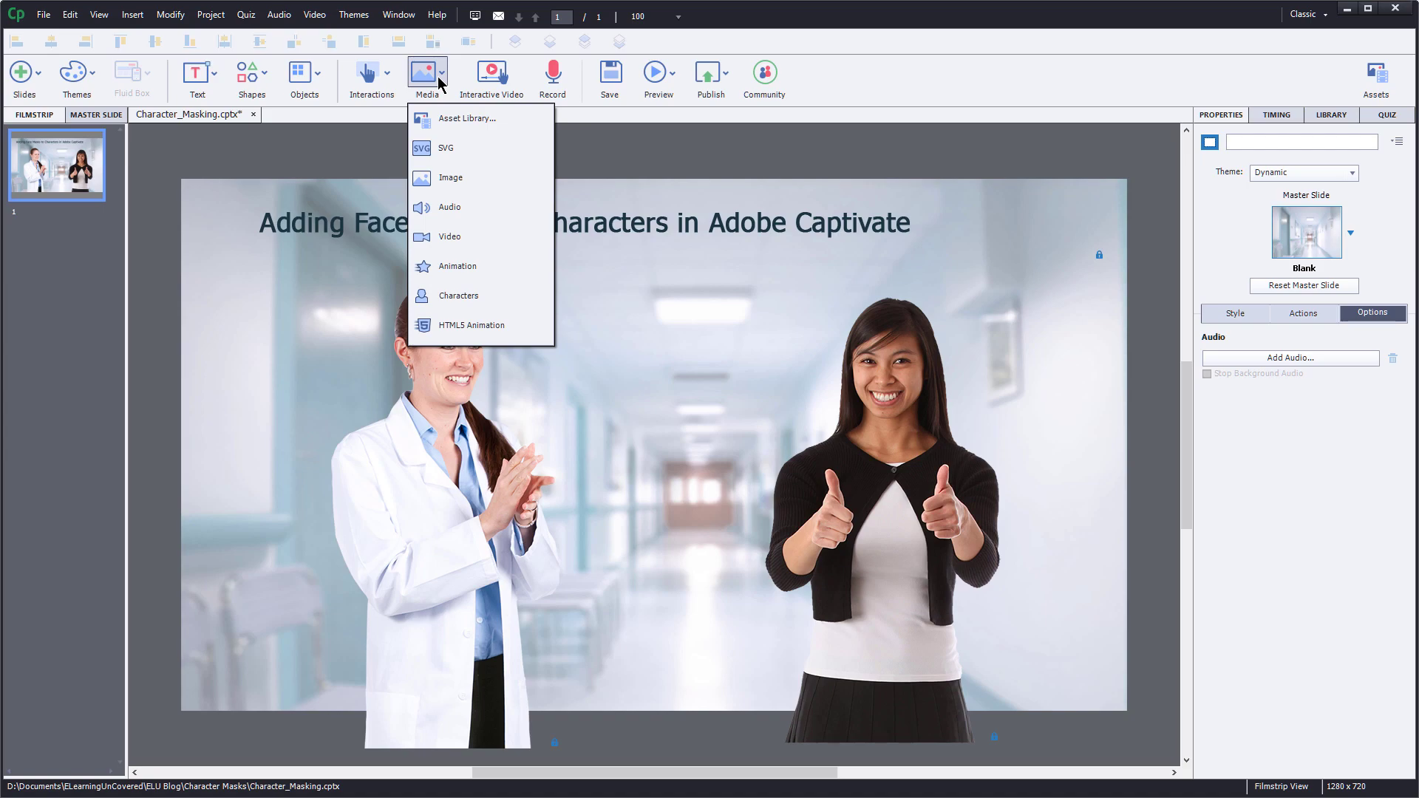
{"action": "left_click", "coordinate": [447, 178]}
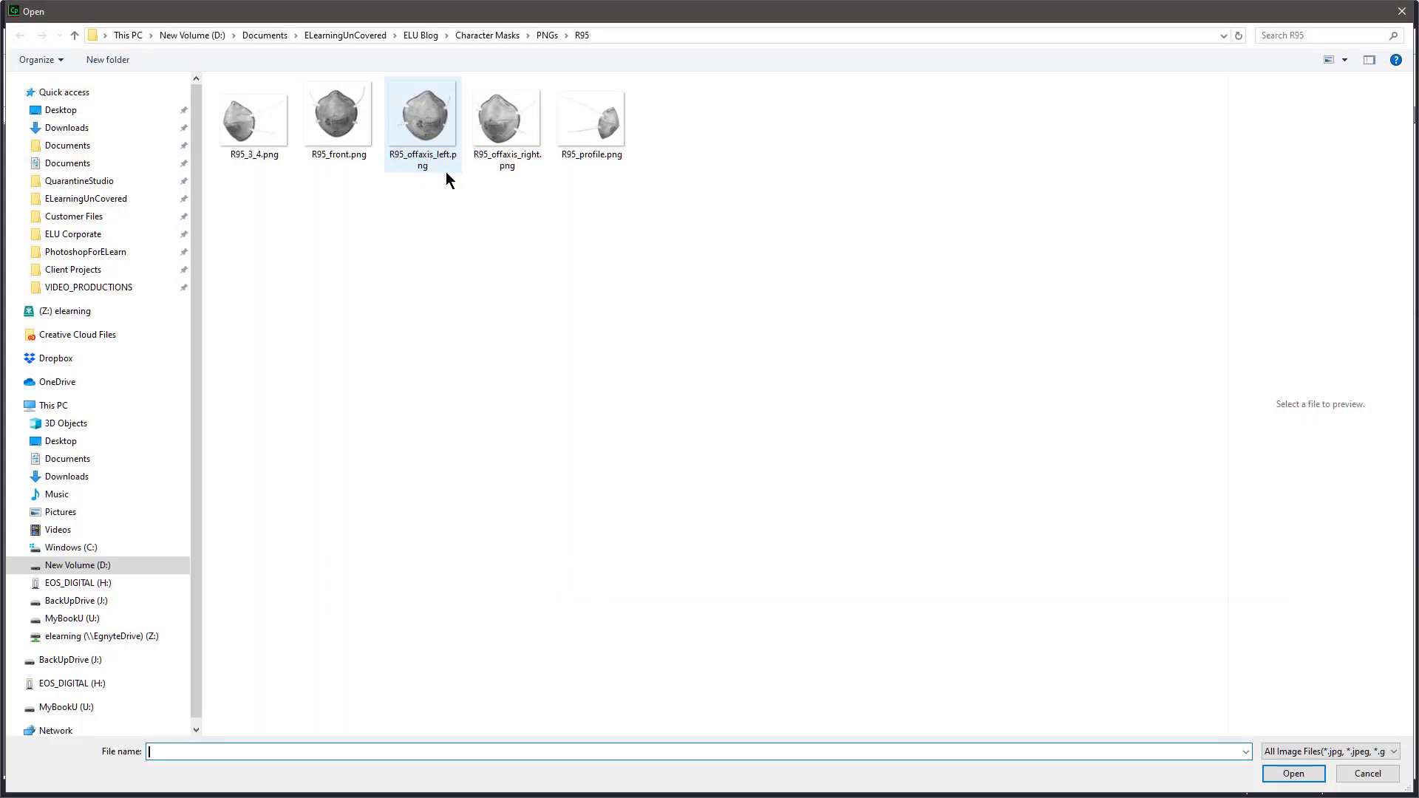
{"action": "left_click", "coordinate": [564, 35]}
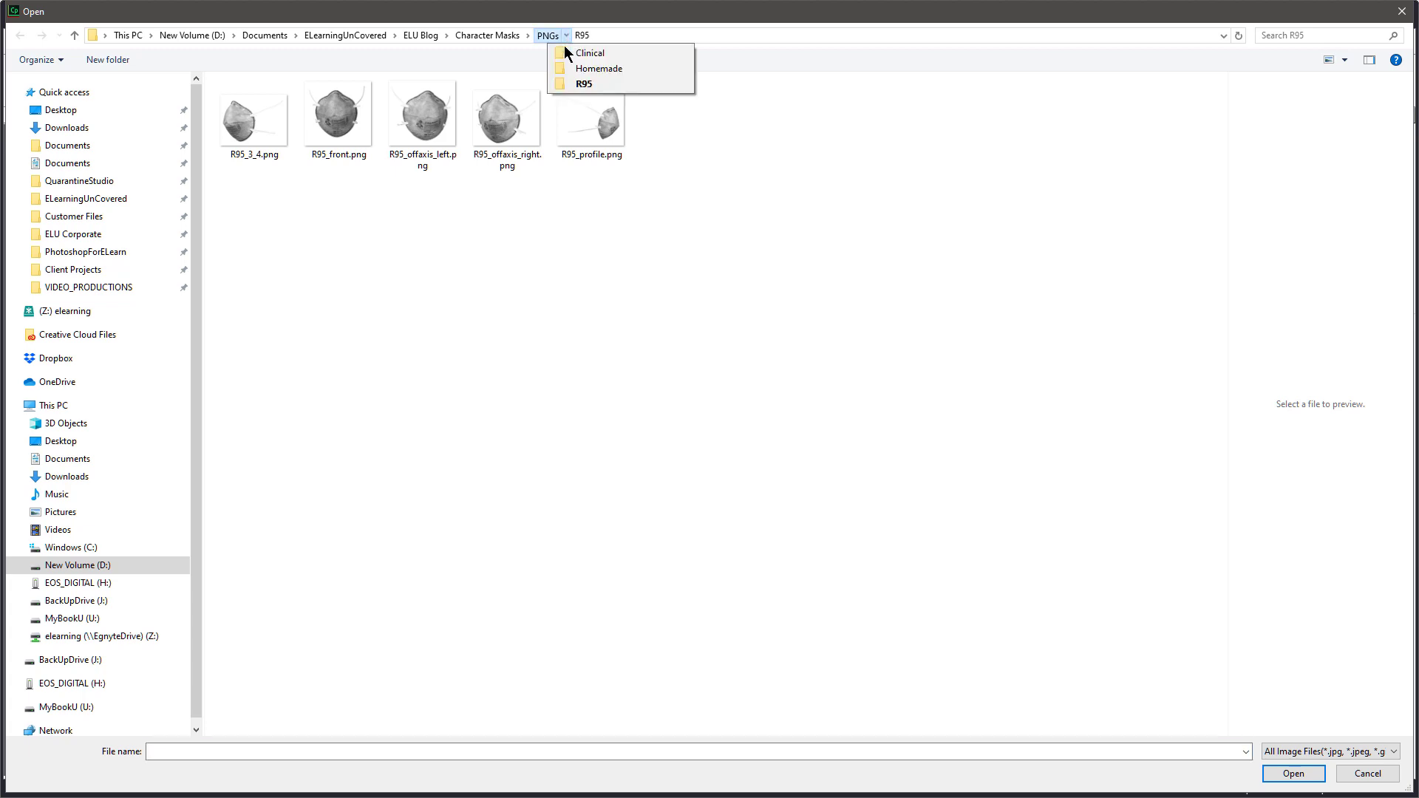
{"action": "left_click", "coordinate": [566, 54]}
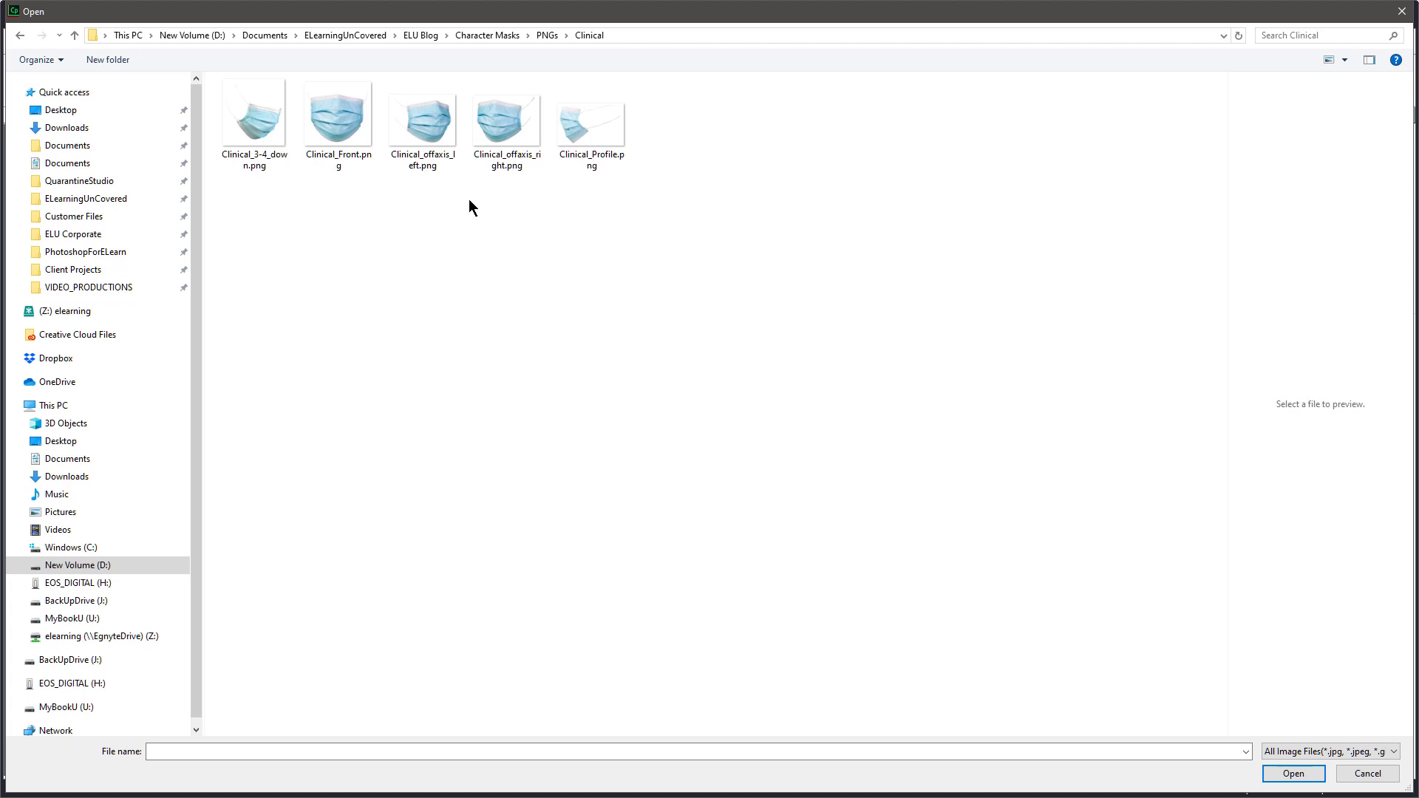
{"action": "left_click", "coordinate": [431, 129]}
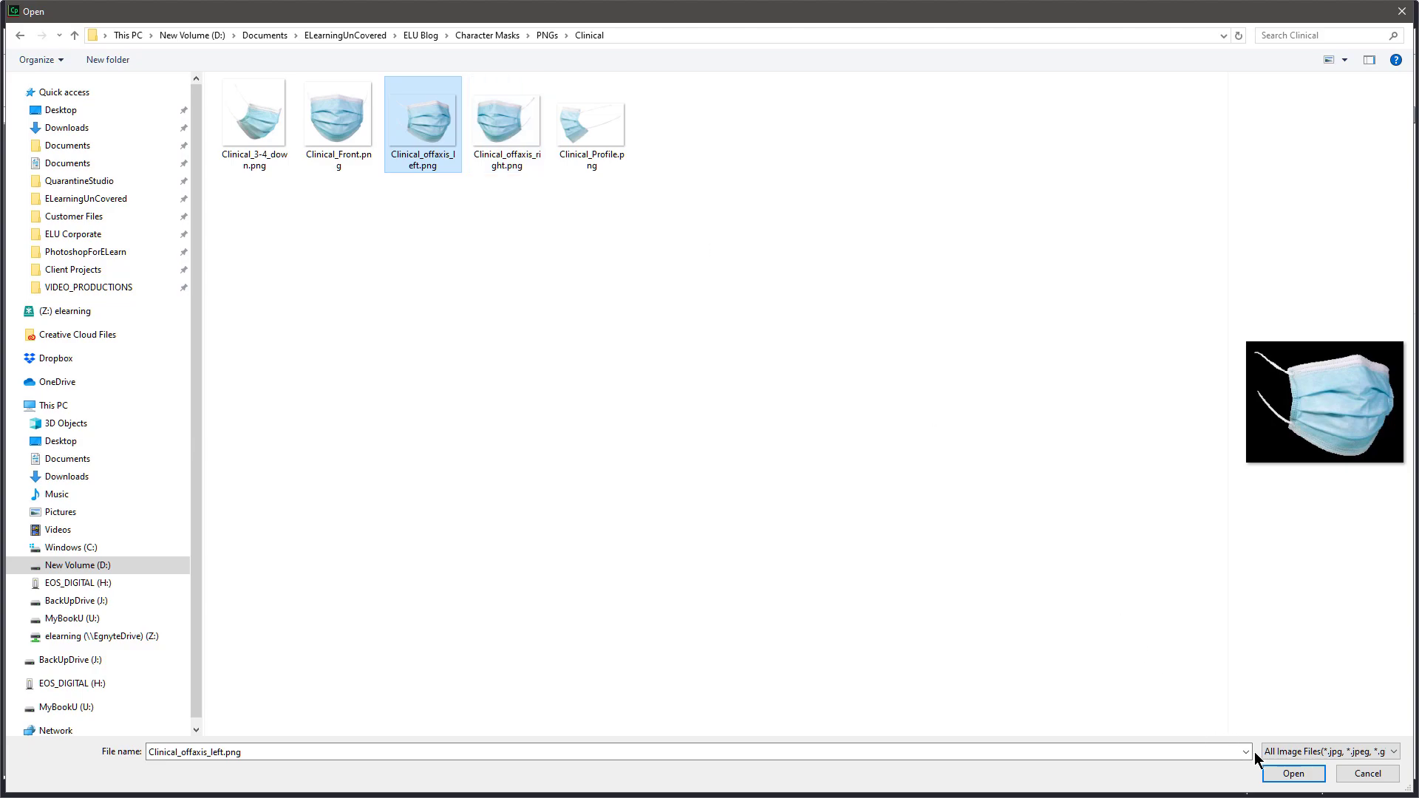
{"action": "left_click", "coordinate": [1293, 773]}
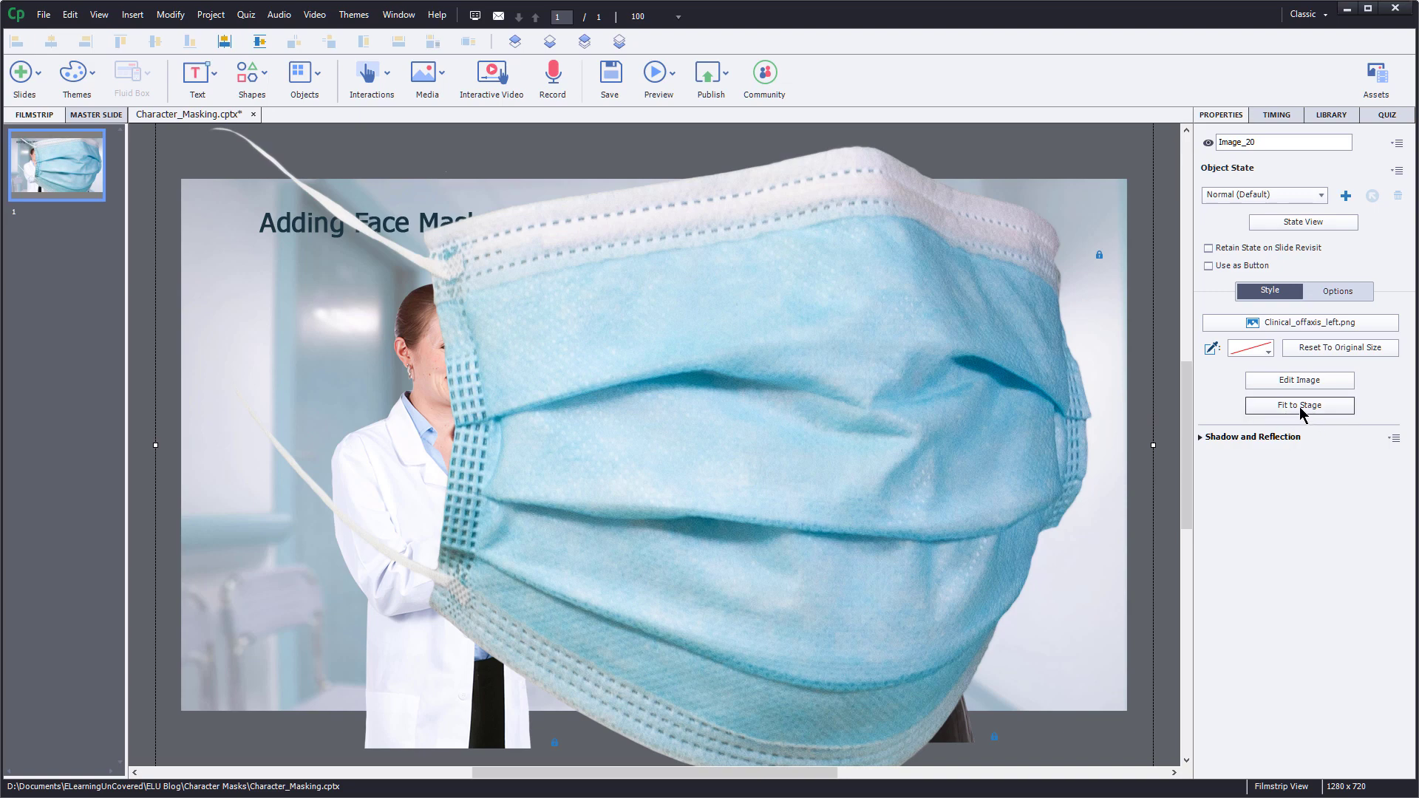
Fit the clinical mask to the stage, then scale it to 116 × 90 over the doctor's nose and mouth
{"action": "left_click", "coordinate": [1300, 405]}
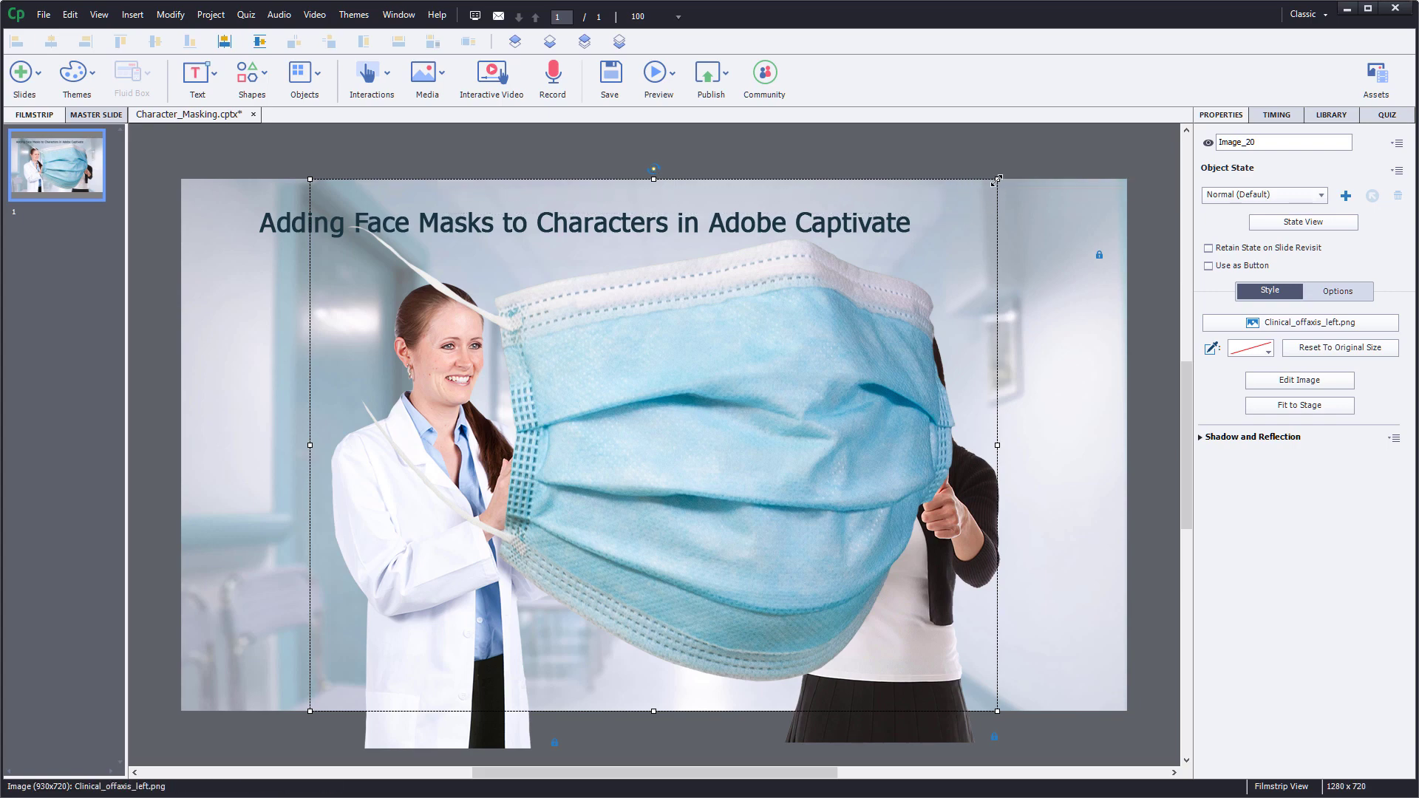
{"action": "left_click_drag", "start_coordinate": [996, 179], "coordinate": [396, 410]}
{"action": "left_click", "coordinate": [358, 680]}
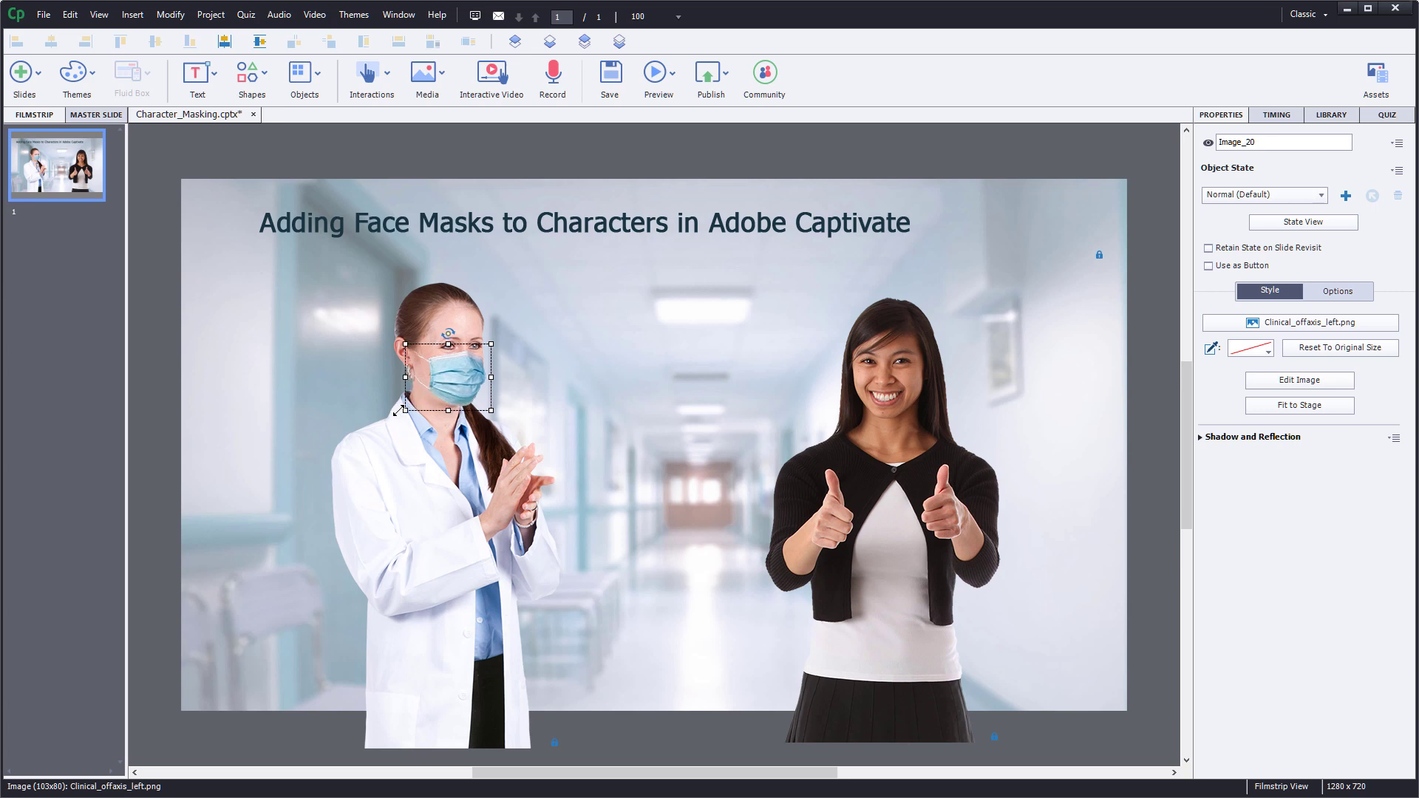
{"action": "left_click", "coordinate": [565, 414]}
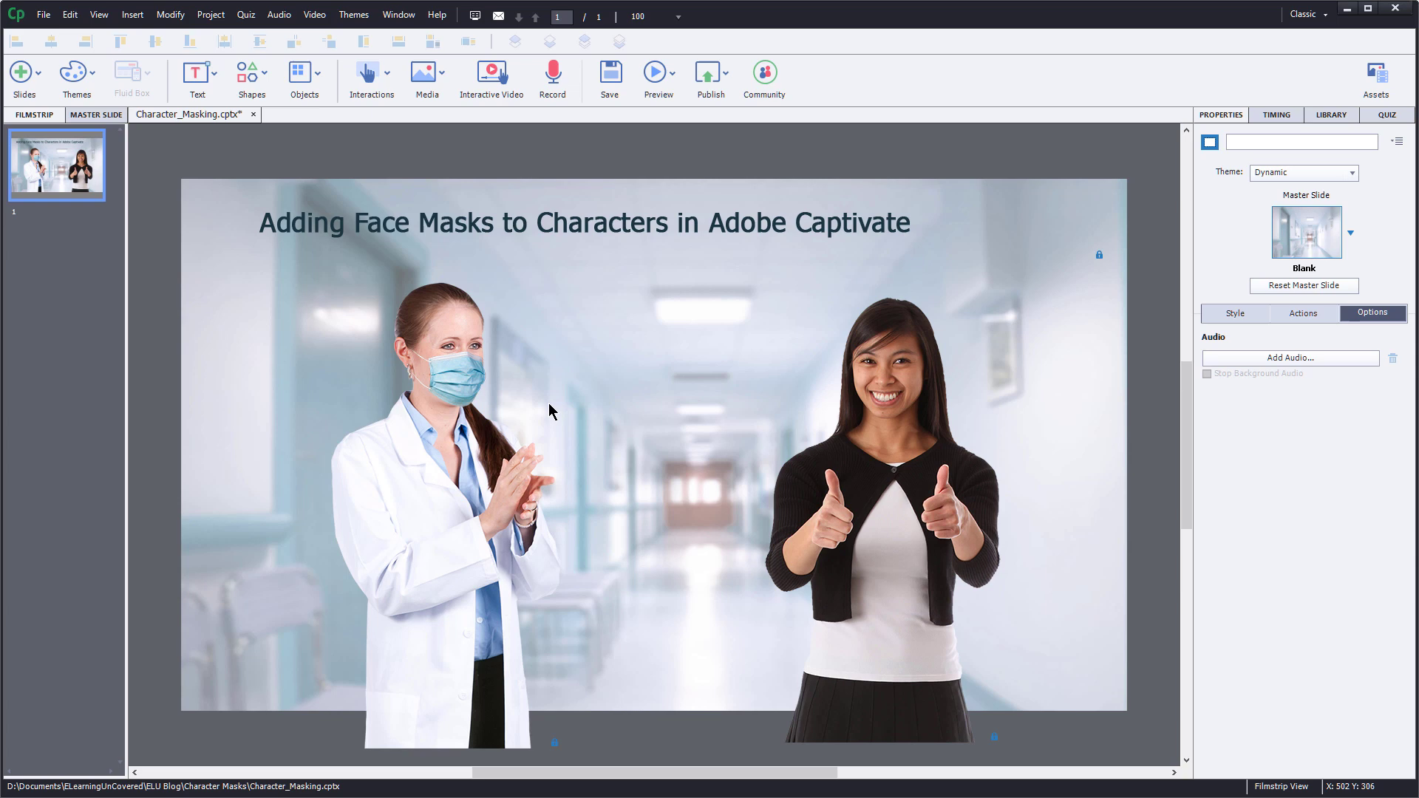
{"action": "left_click", "coordinate": [470, 383]}
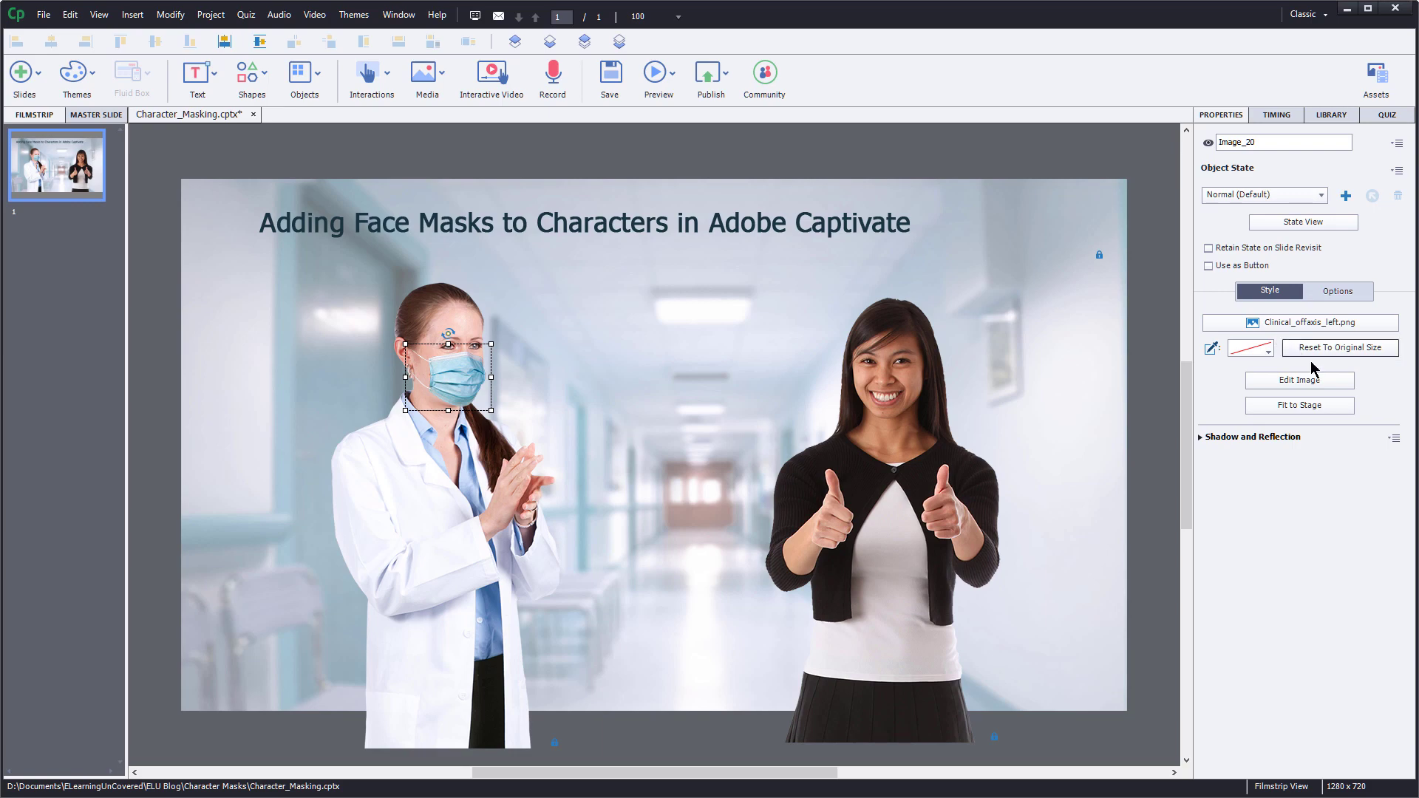
Raise the doctor's mask image brightness to 11 in the image editor
{"action": "left_click", "coordinate": [1312, 380]}
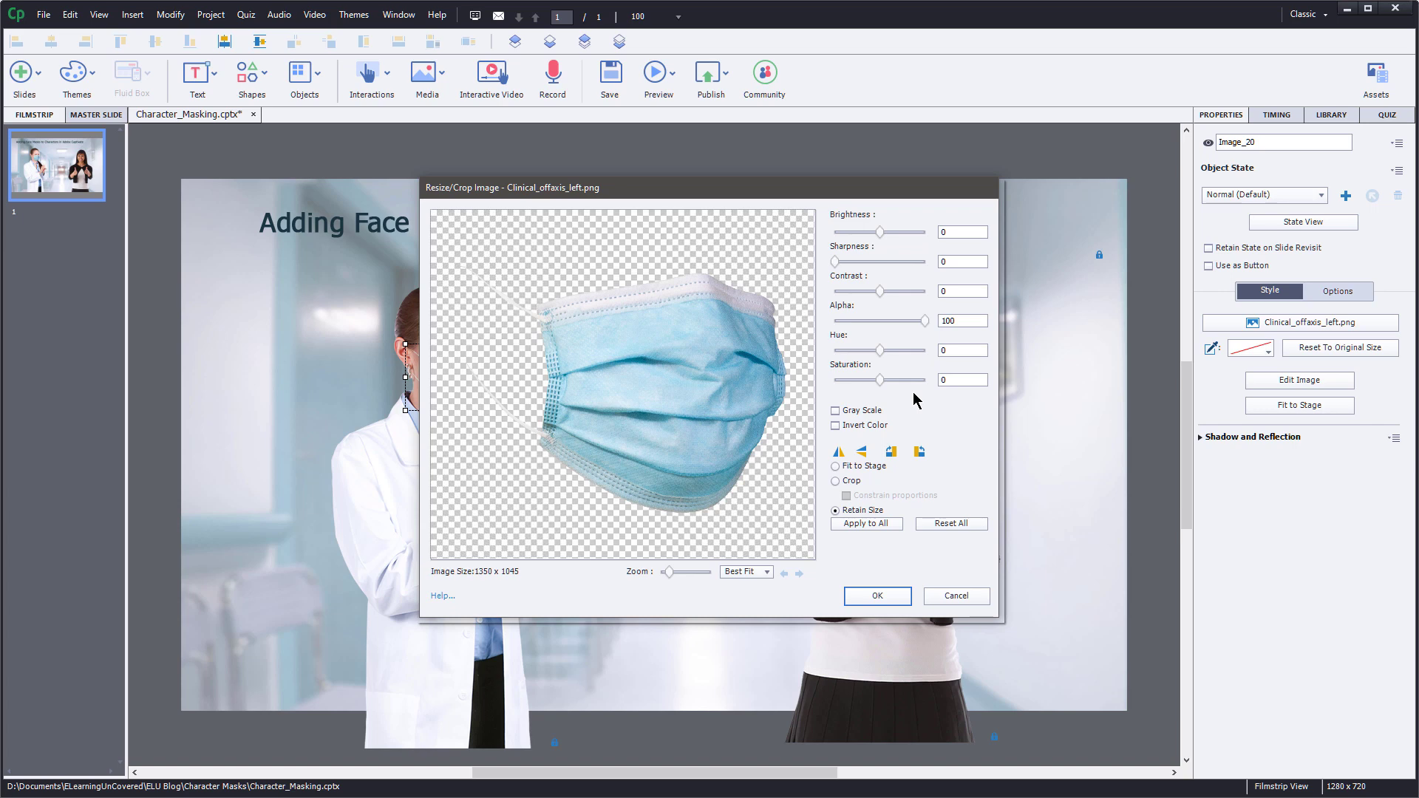
{"action": "left_click", "coordinate": [880, 234]}
{"action": "left_click_drag", "start_coordinate": [880, 234], "coordinate": [886, 234]}
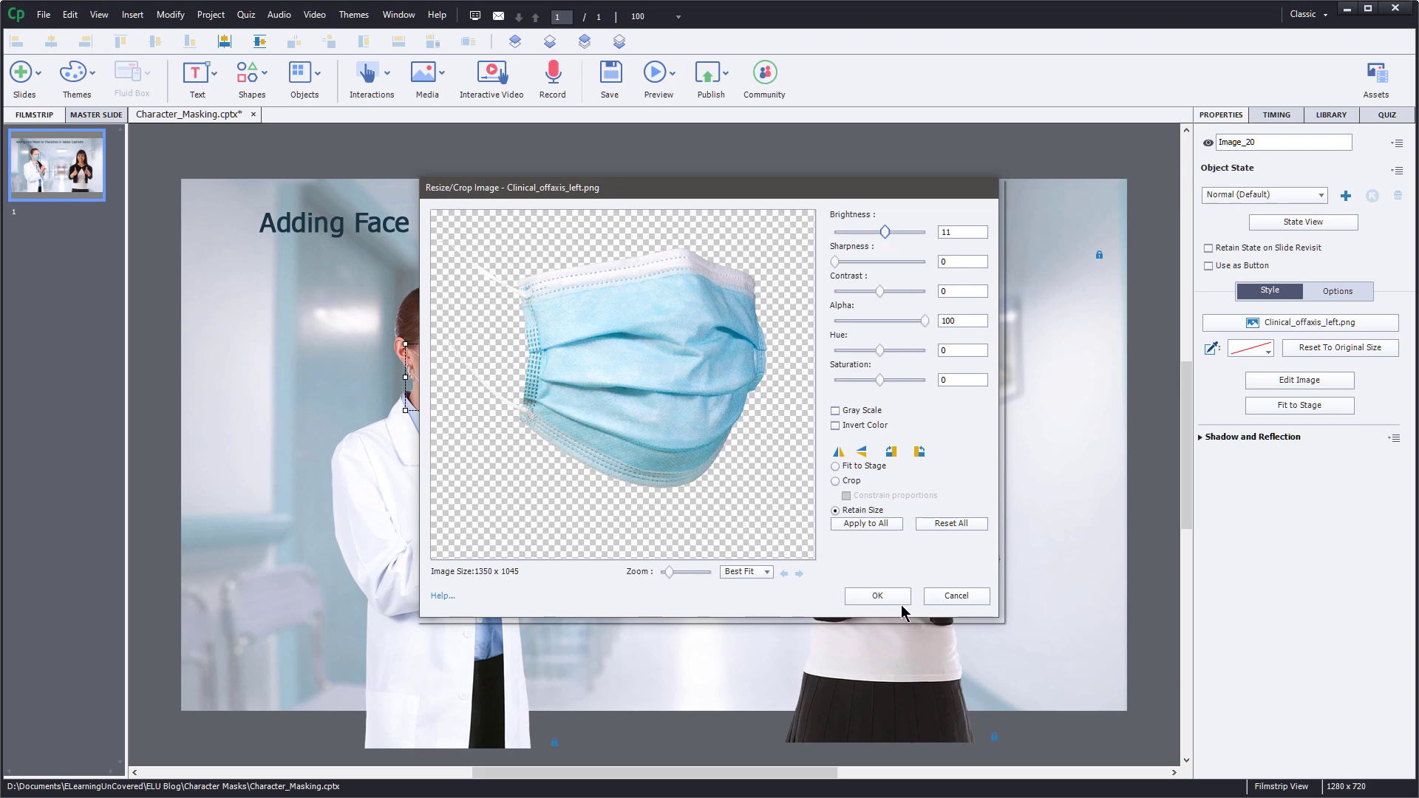
Apply the brightness edit, then shift the mask right and down and tilt it slightly clockwise
{"action": "left_click", "coordinate": [877, 596]}
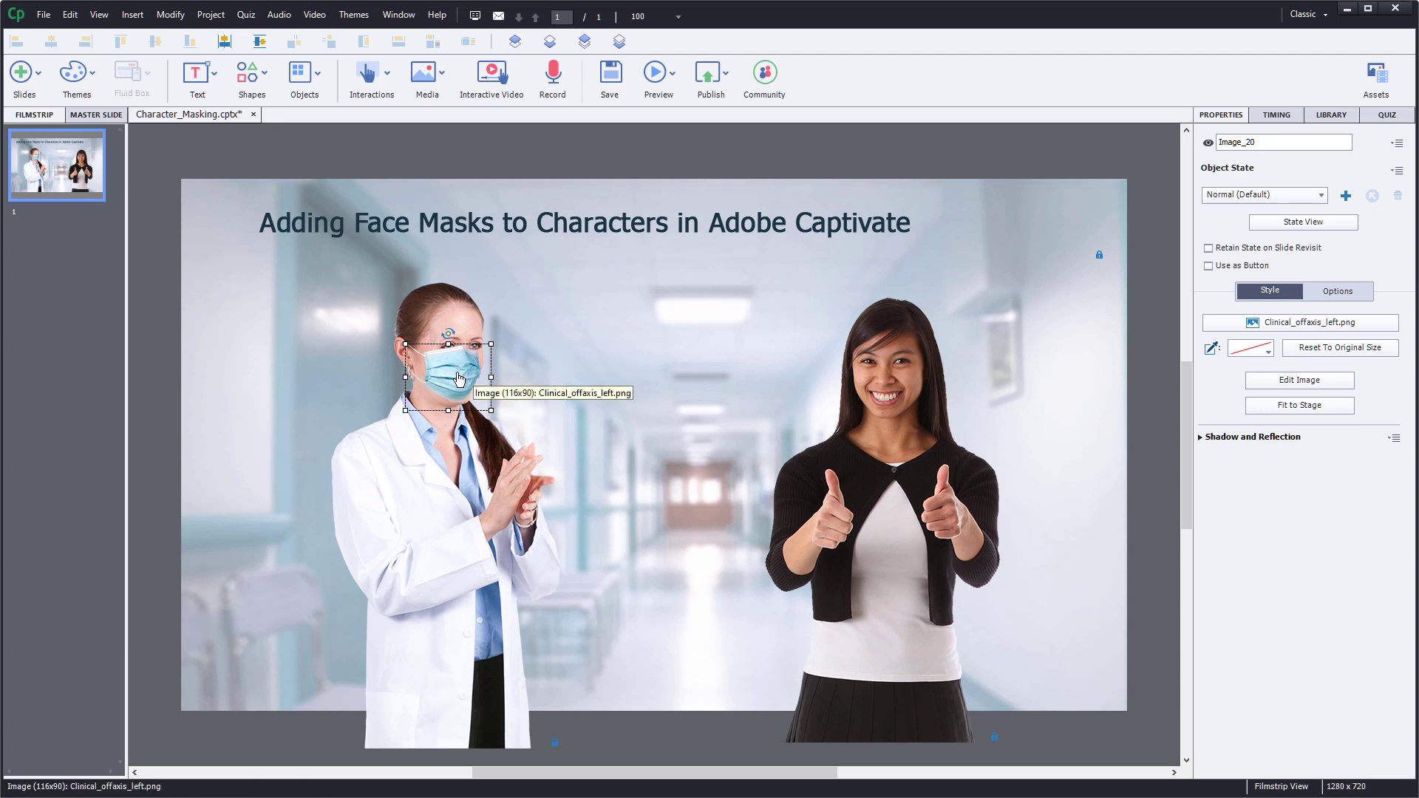
{"action": "left_click_drag", "start_coordinate": [459, 379], "coordinate": [466, 378]}
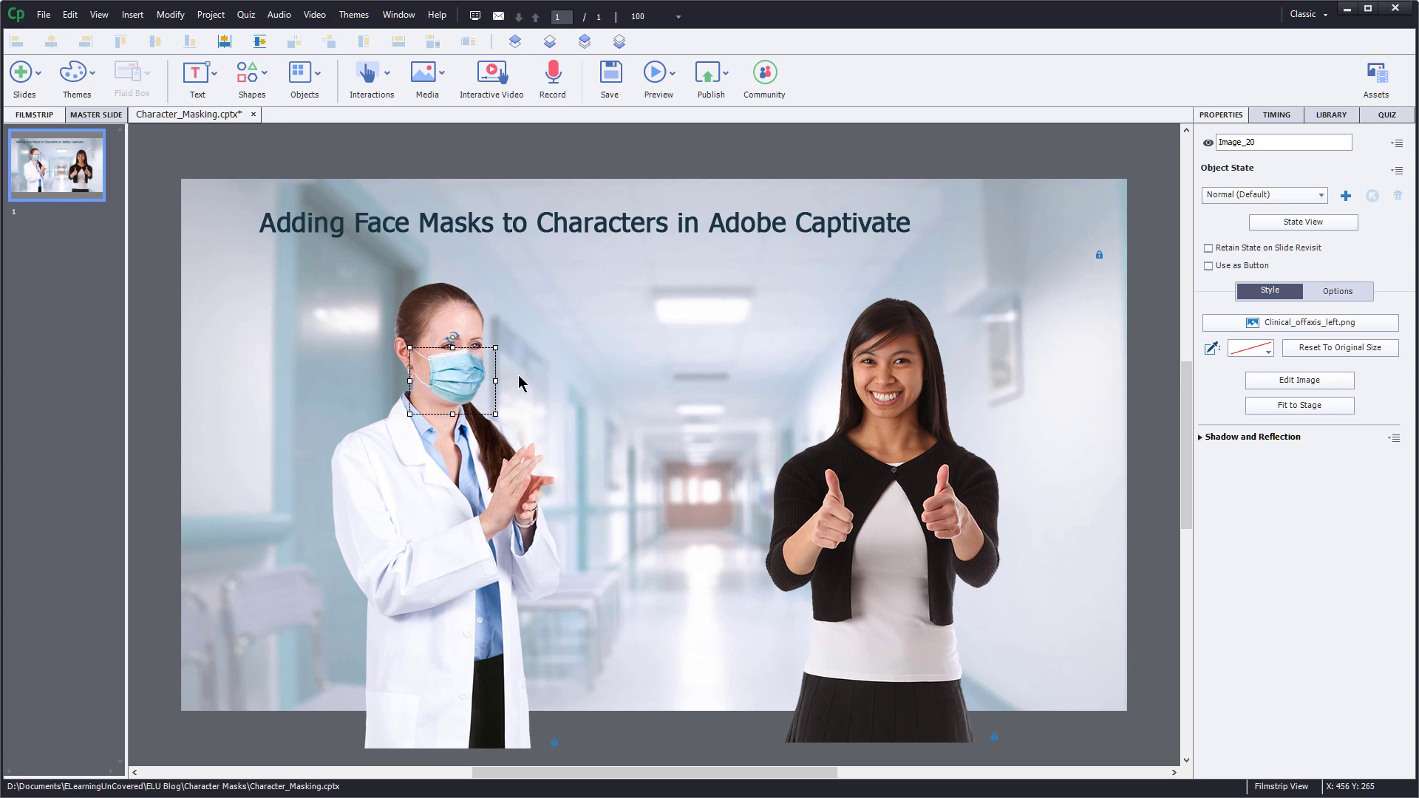
{"action": "key", "text": "Down"}
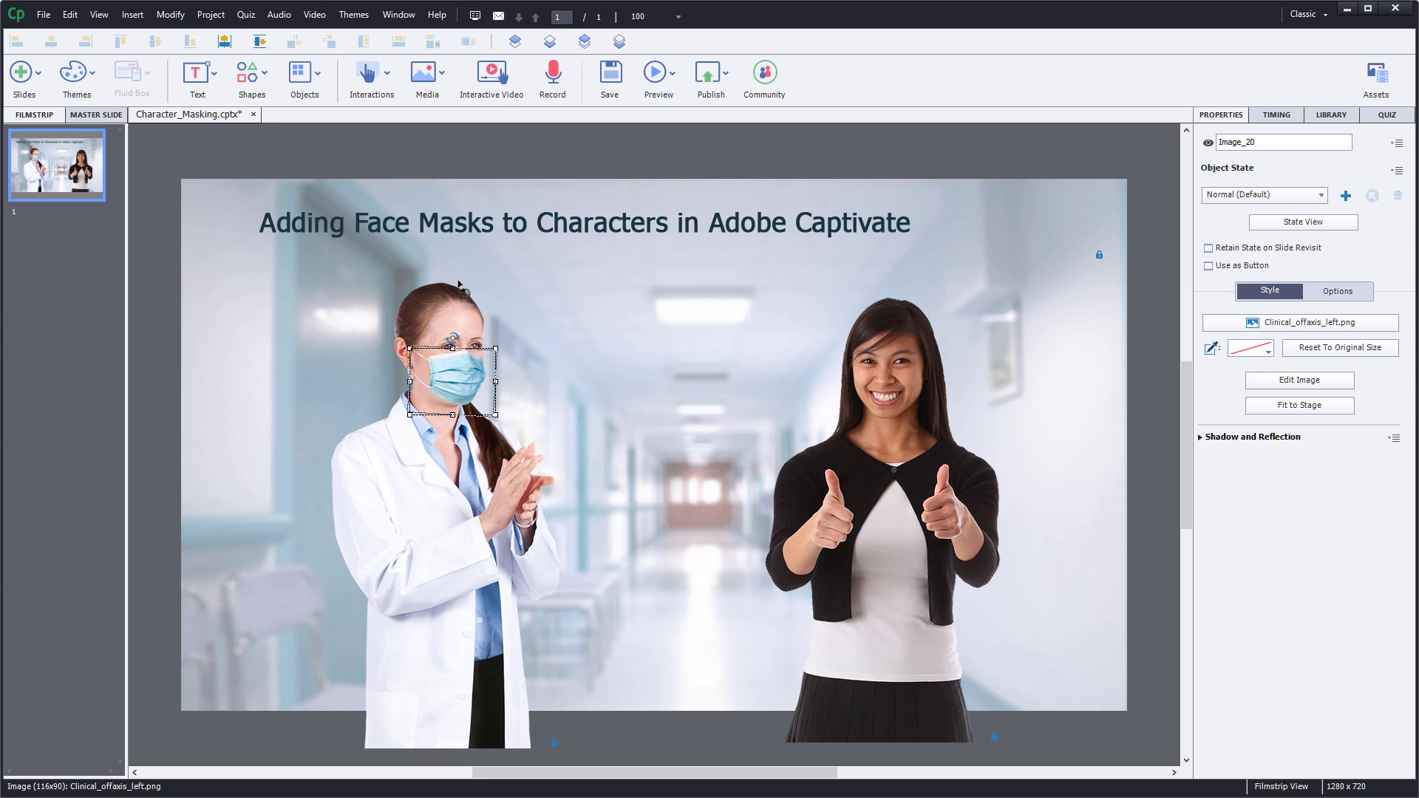
{"action": "left_click_drag", "start_coordinate": [459, 284], "coordinate": [459, 284]}
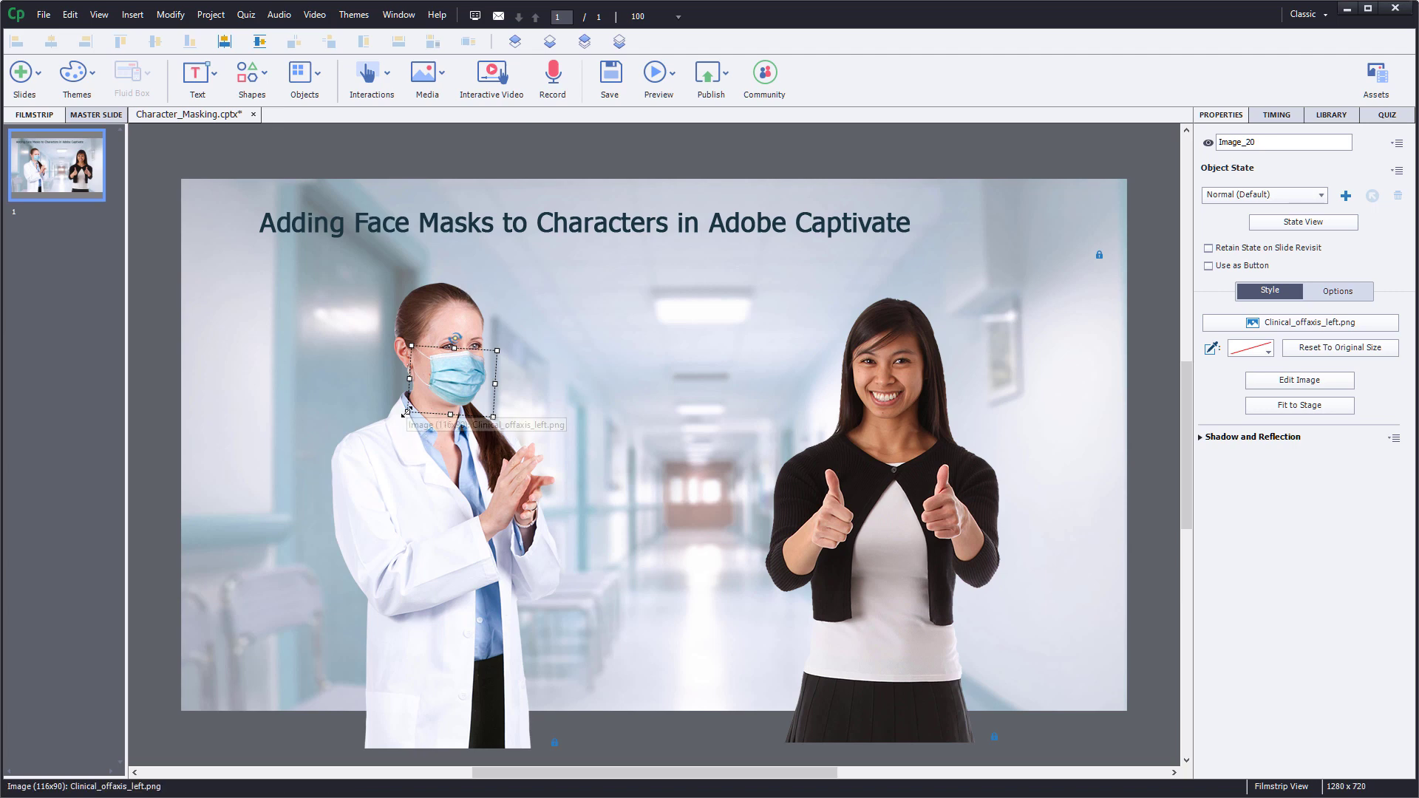
{"action": "left_click", "coordinate": [554, 414]}
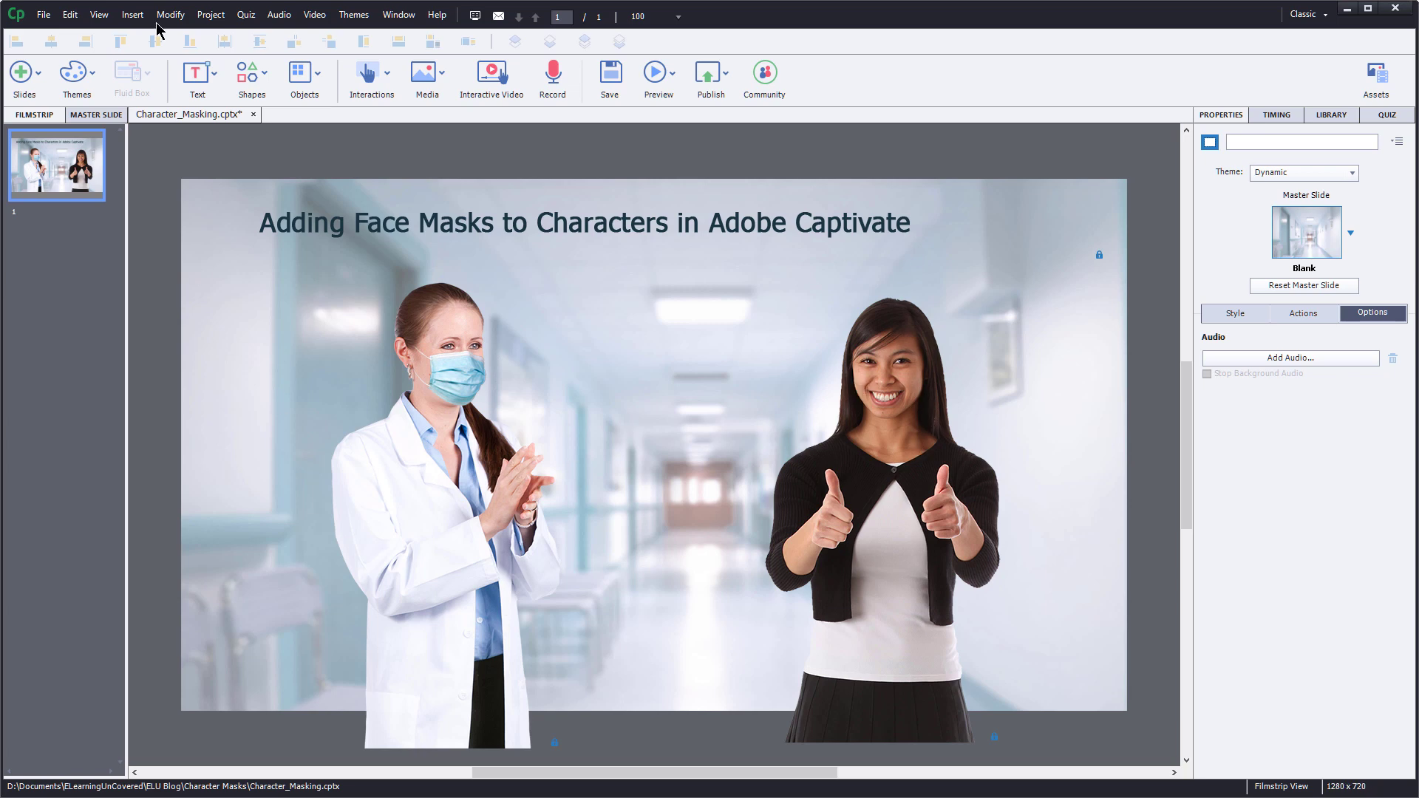
Insert homemade_Front.png from the PNGs > Homemade folder onto the slide
{"action": "left_click", "coordinate": [441, 77]}
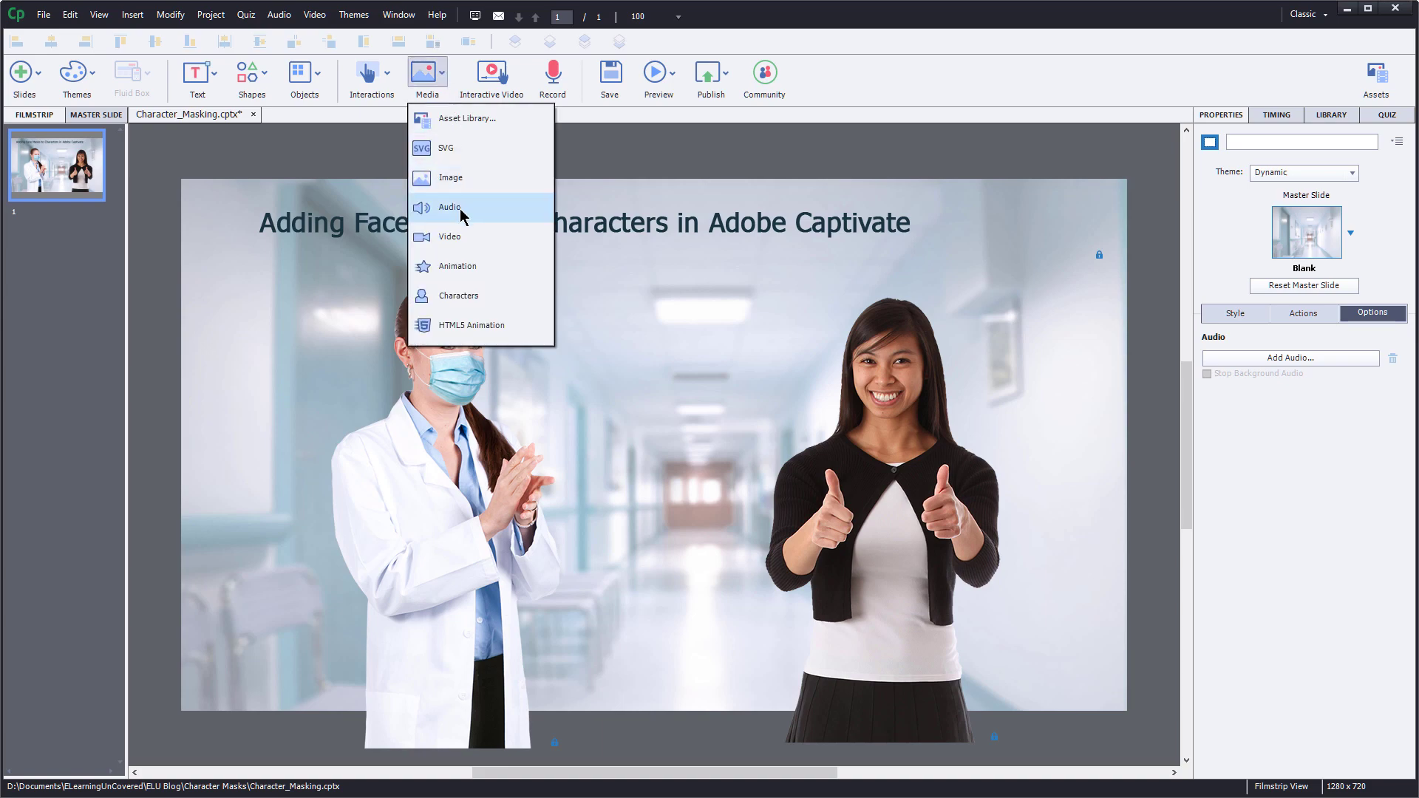
{"action": "left_click", "coordinate": [457, 179]}
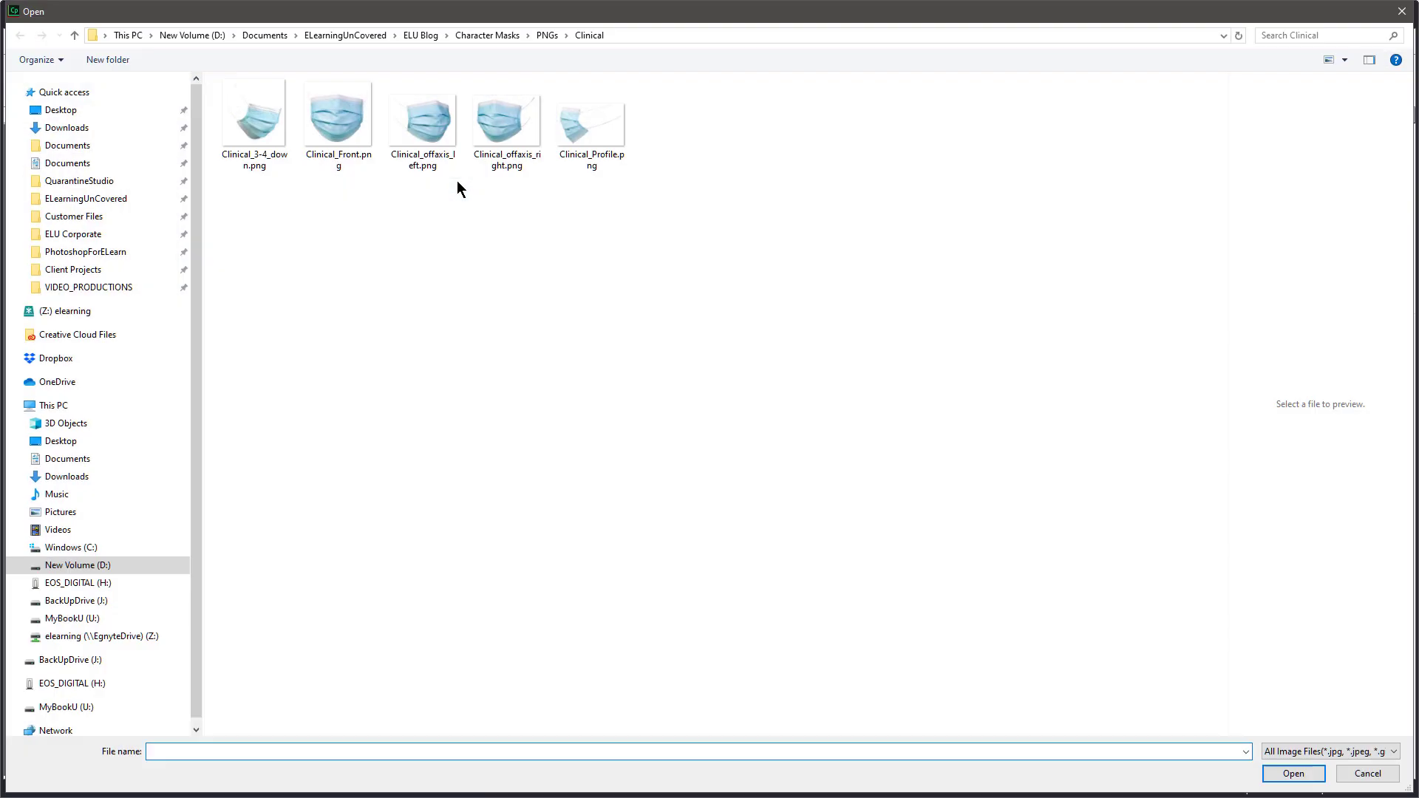
{"action": "left_click", "coordinate": [565, 40]}
{"action": "left_click", "coordinate": [578, 73]}
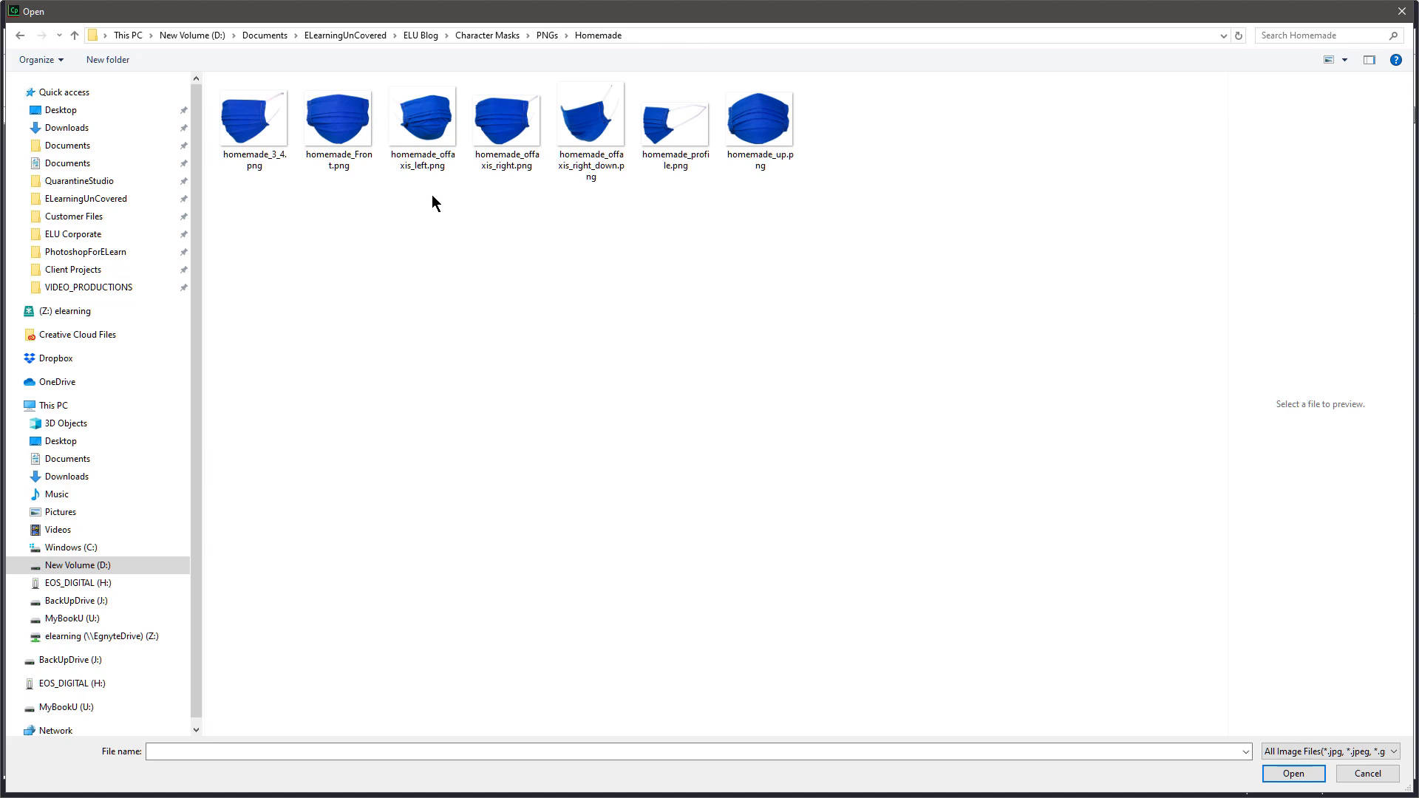
{"action": "left_click", "coordinate": [360, 126]}
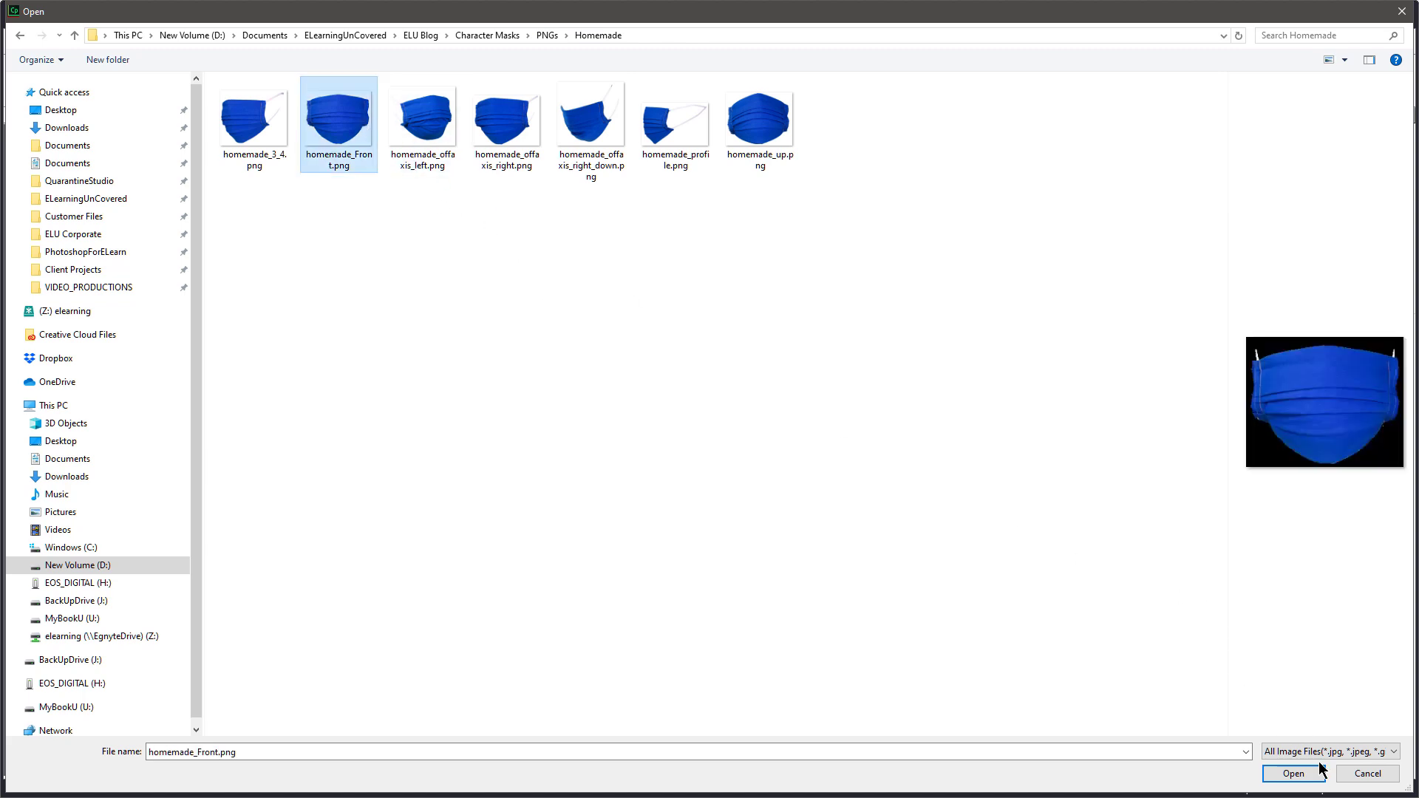
{"action": "left_click", "coordinate": [1295, 773]}
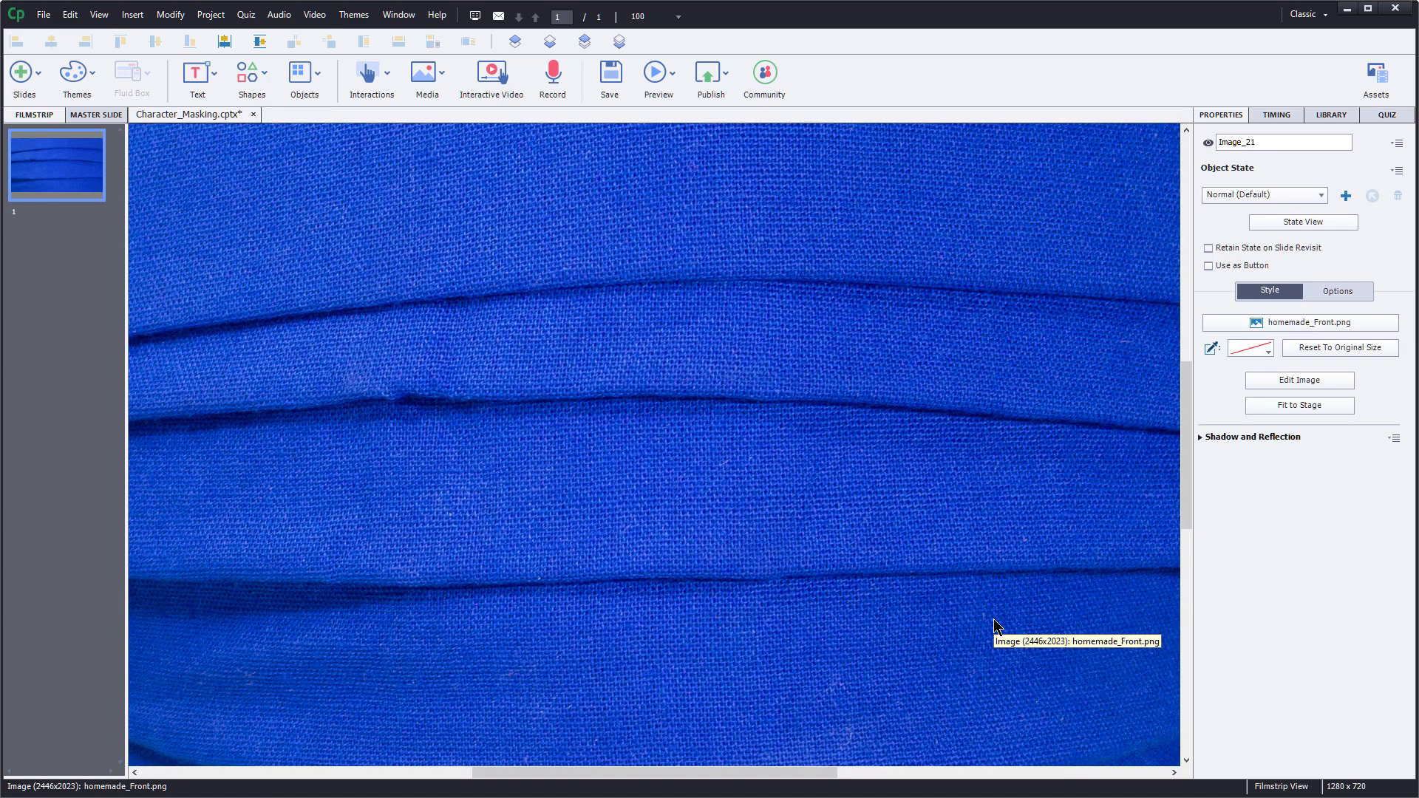
Fit the blue mask to the stage, shrink it to 105 × 85 and place it over the right woman's nose and mouth
{"action": "left_click", "coordinate": [1308, 408]}
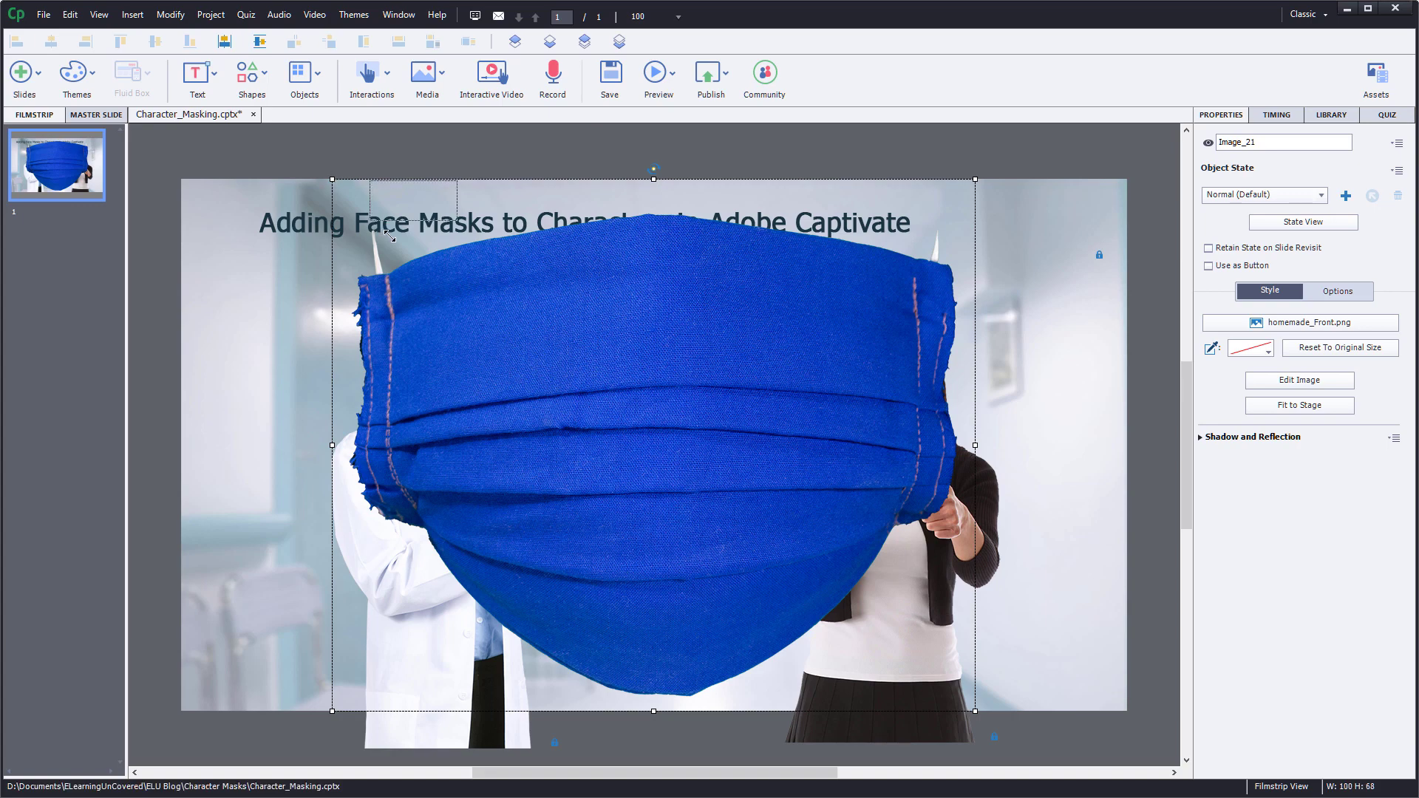
{"action": "left_click_drag", "start_coordinate": [331, 180], "coordinate": [853, 606]}
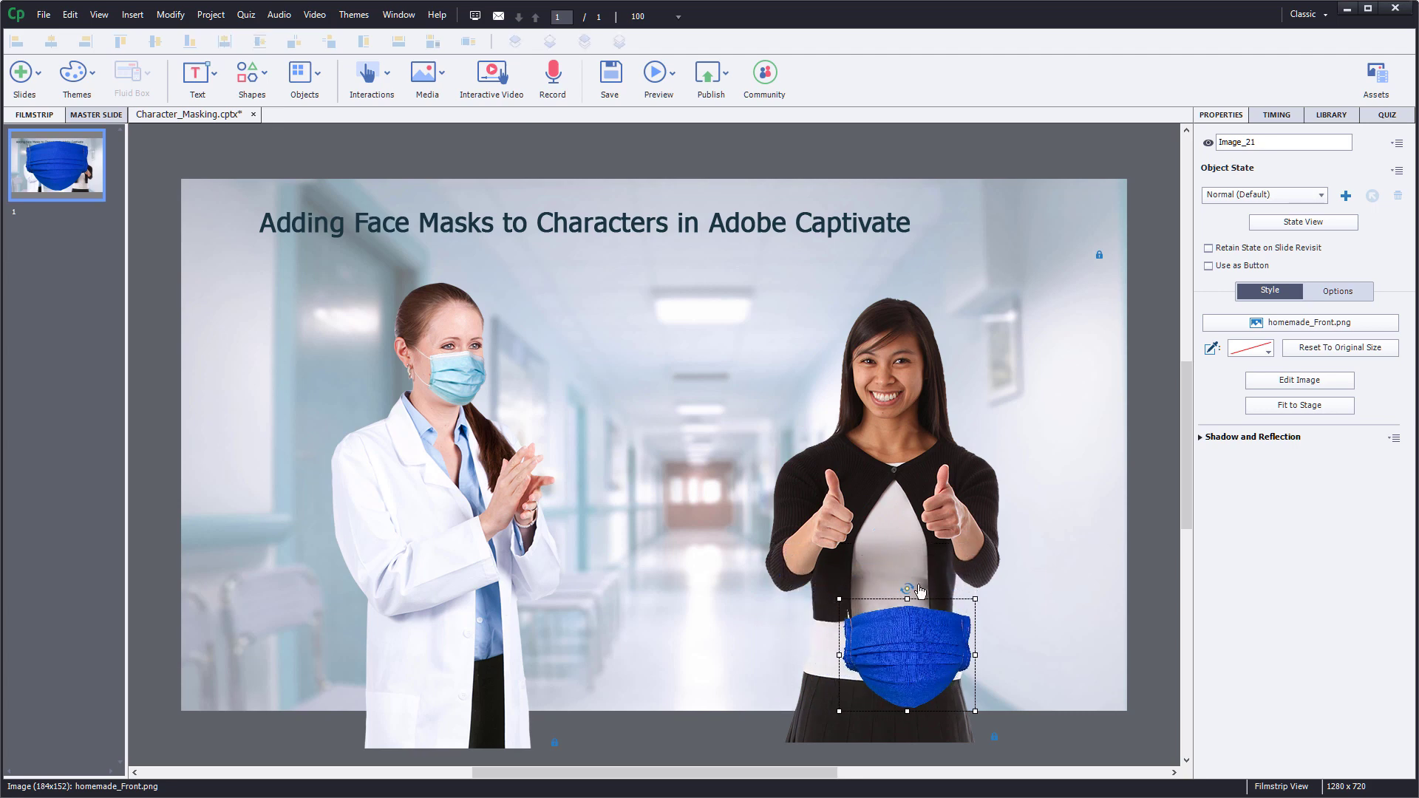
{"action": "left_click_drag", "start_coordinate": [933, 674], "coordinate": [925, 428]}
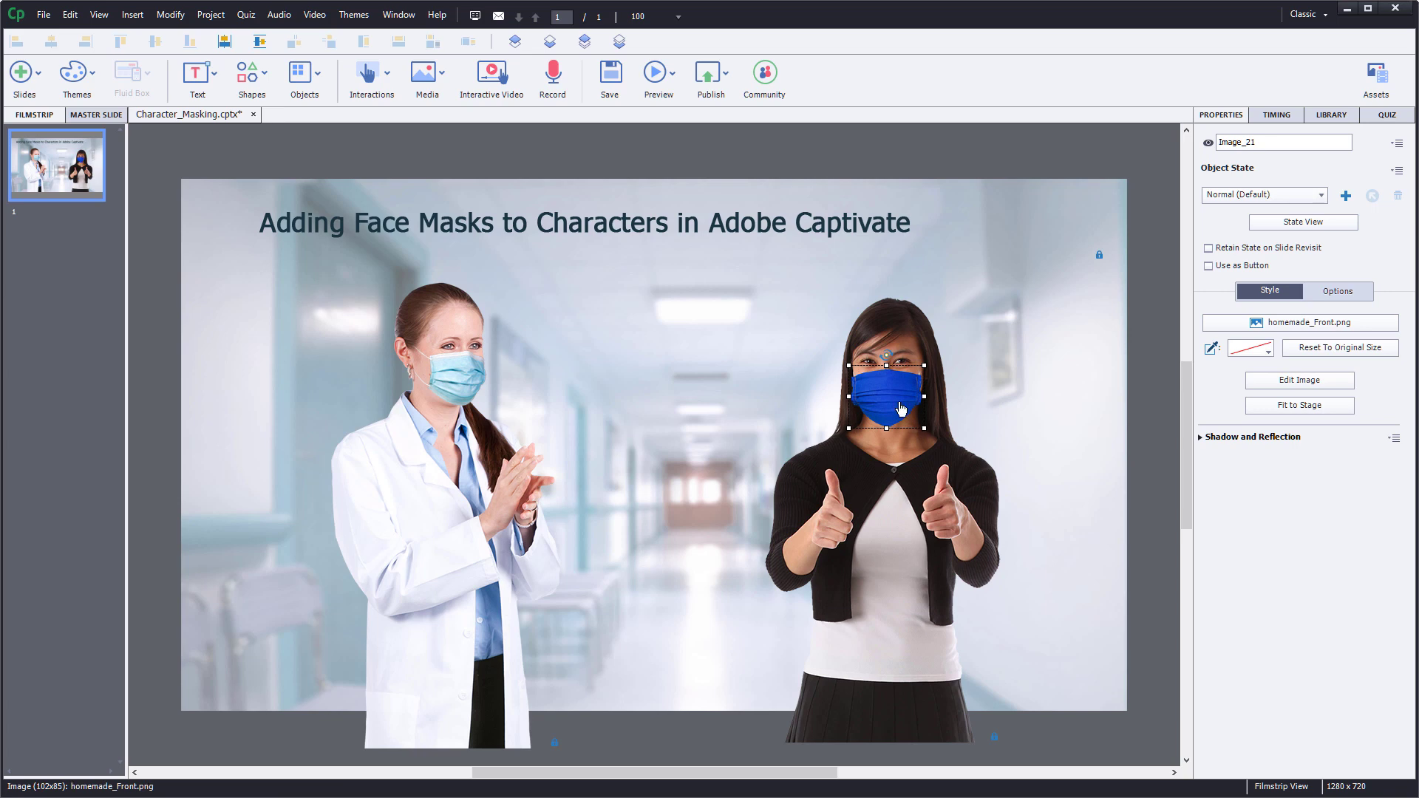
{"action": "key", "text": "Up"}
{"action": "key", "text": "Up"}
{"action": "key", "text": "Up"}
{"action": "key", "text": "Up"}
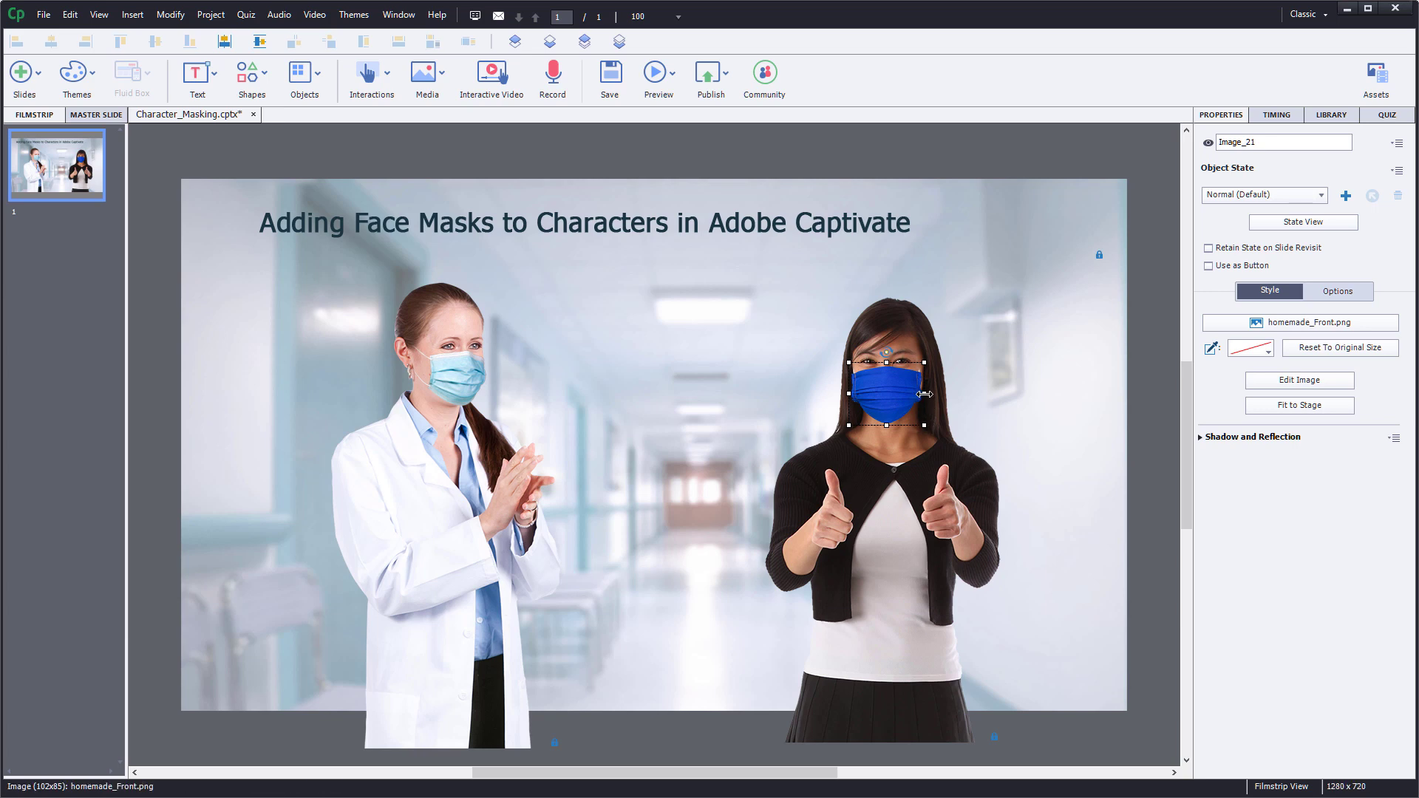
{"action": "left_click_drag", "start_coordinate": [925, 395], "coordinate": [926, 395]}
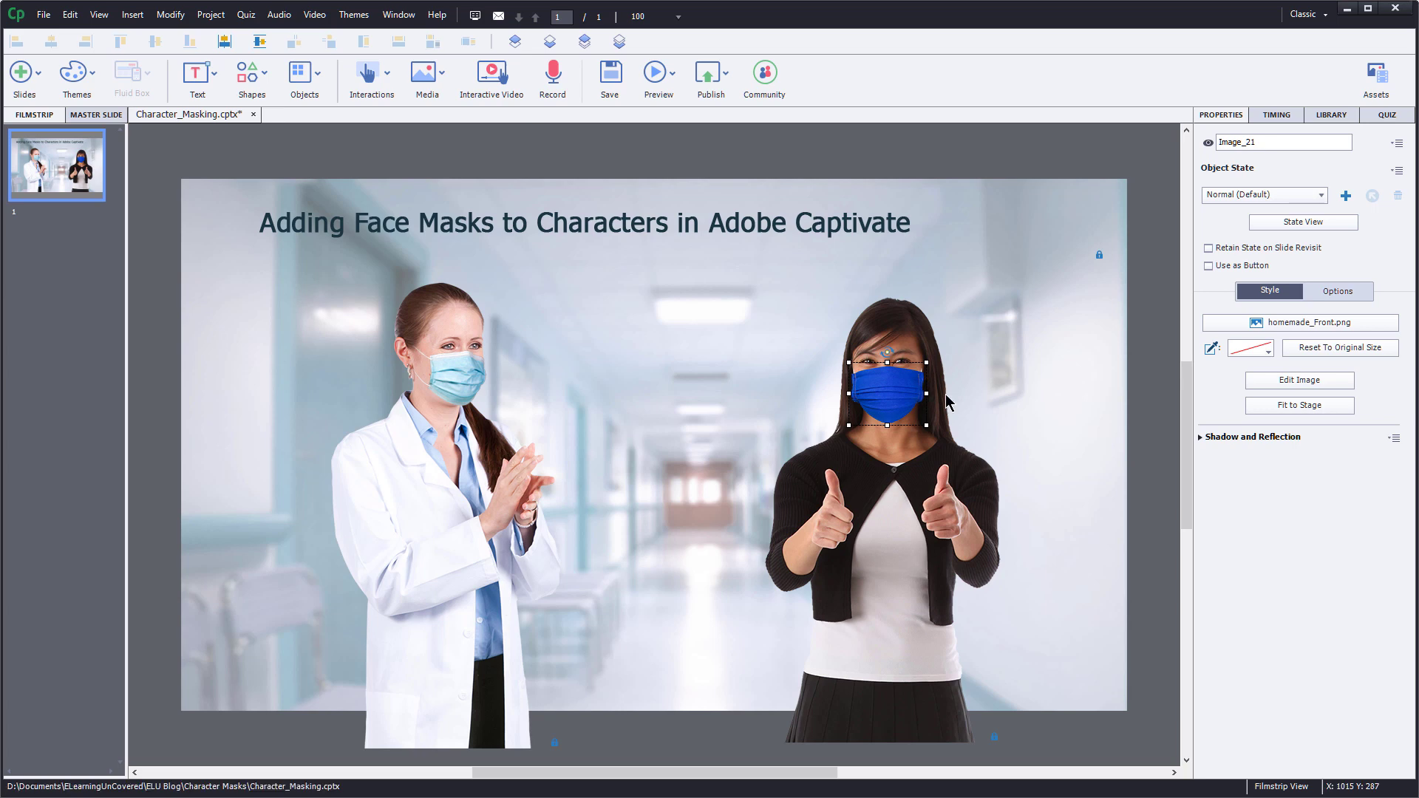
{"action": "left_click", "coordinate": [981, 396]}
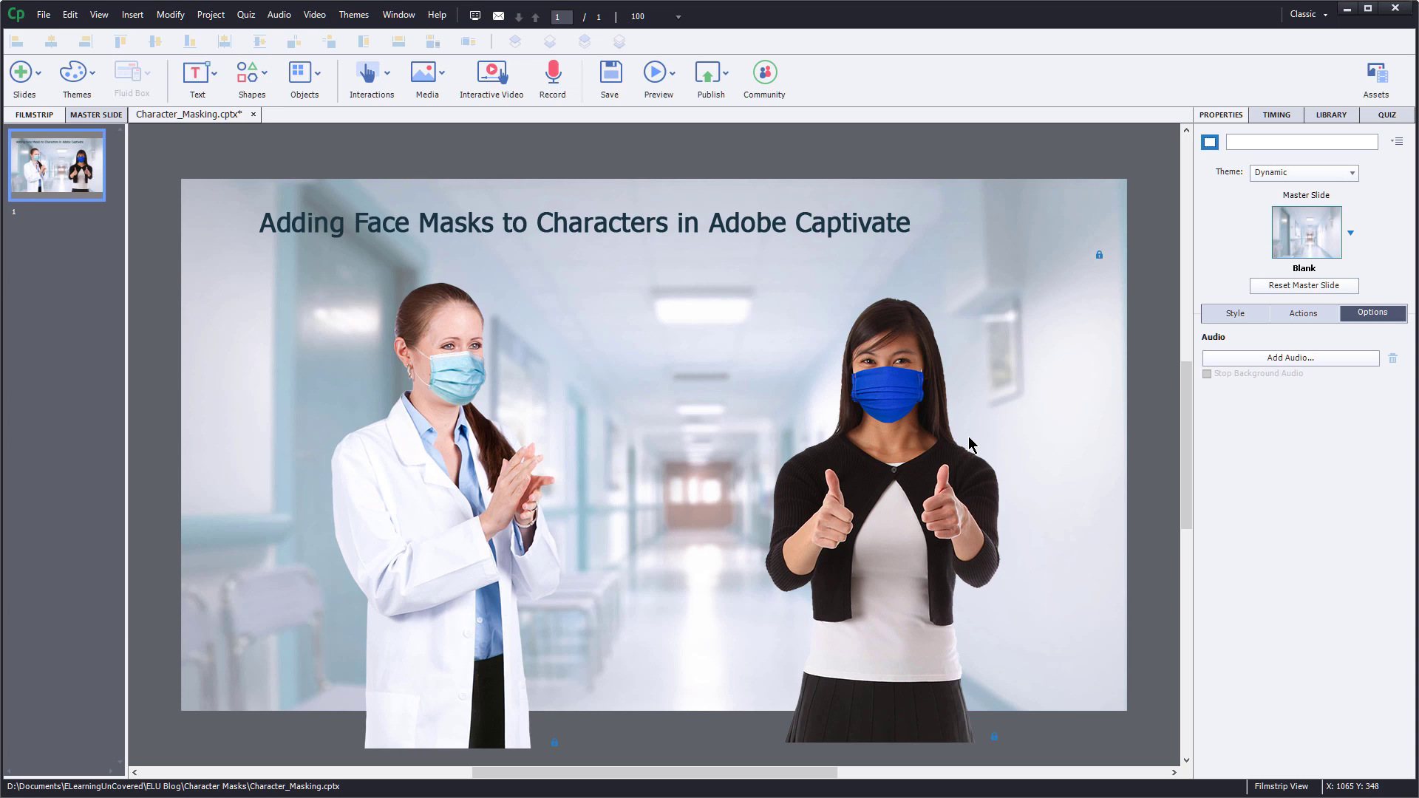
Edit the blue mask image: brightness 8, hue -91, saturation -18, and apply
{"action": "left_click", "coordinate": [908, 399]}
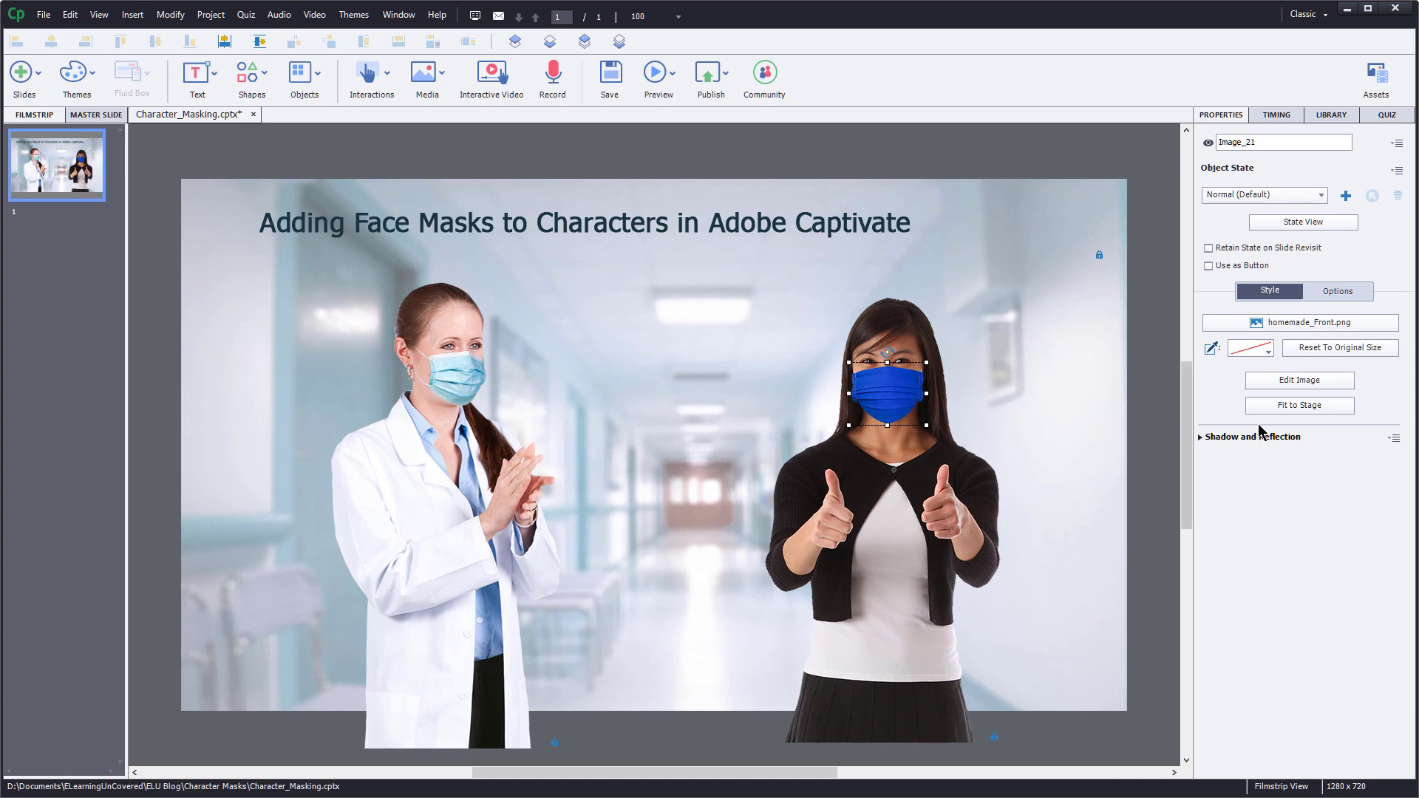
{"action": "left_click", "coordinate": [1293, 383]}
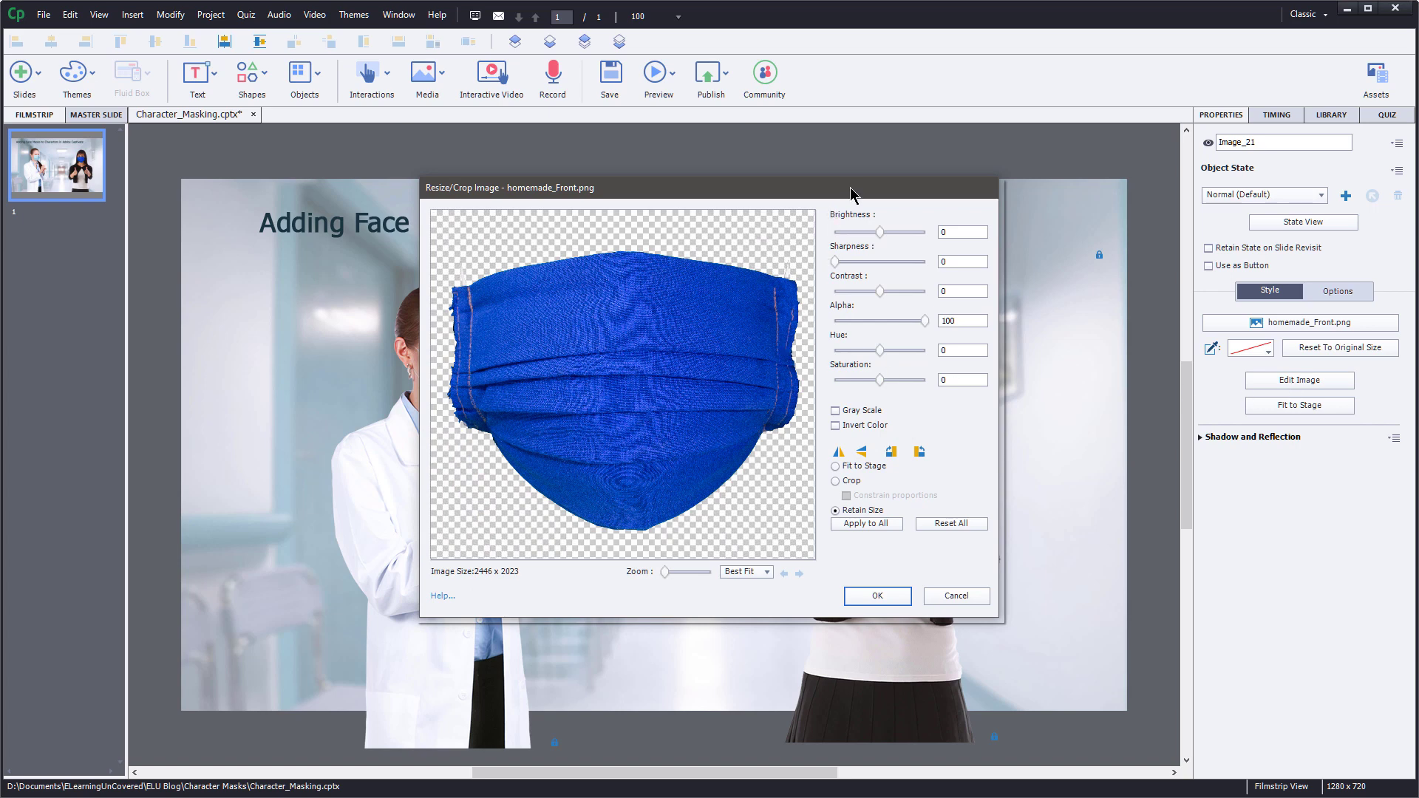
{"action": "left_click_drag", "start_coordinate": [850, 187], "coordinate": [650, 192]}
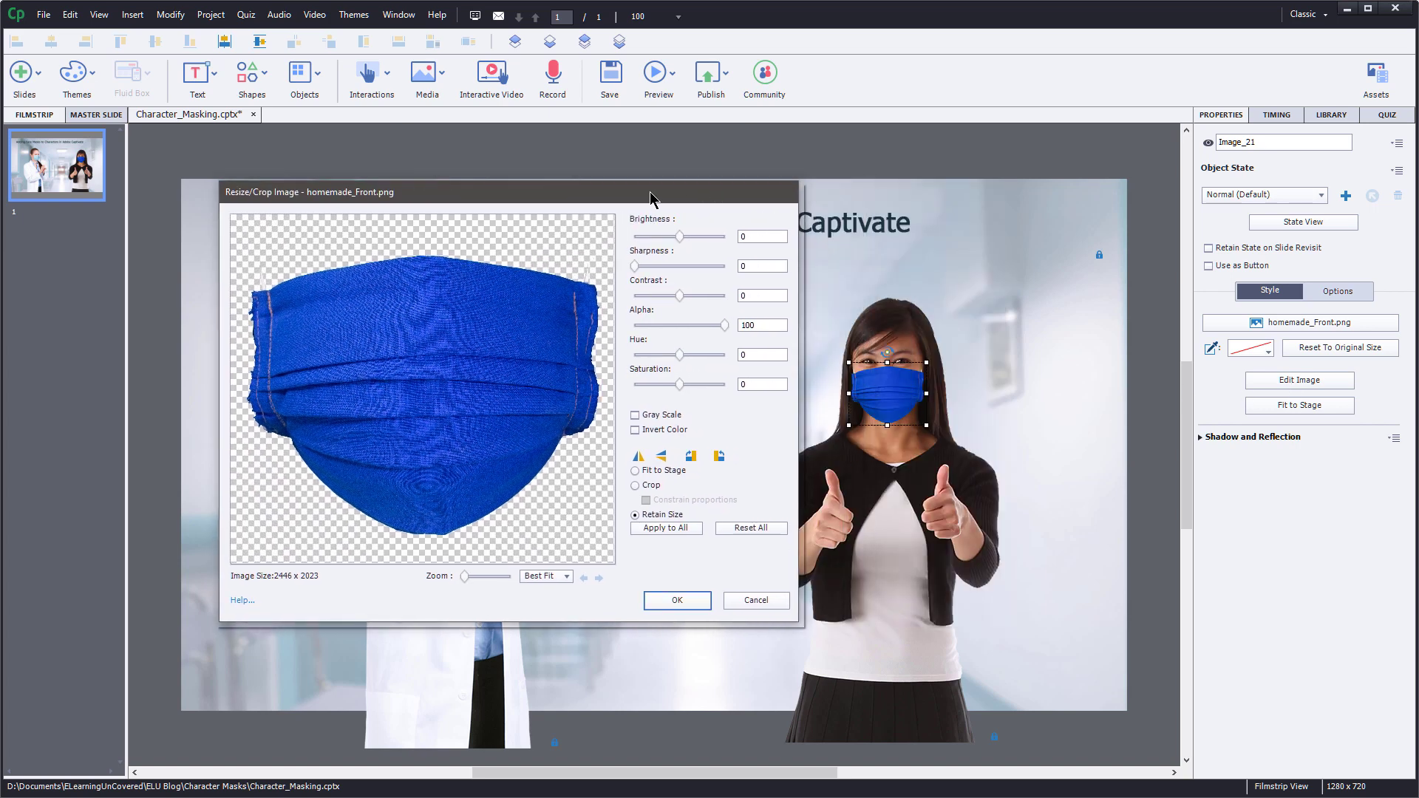
{"action": "left_click", "coordinate": [680, 238]}
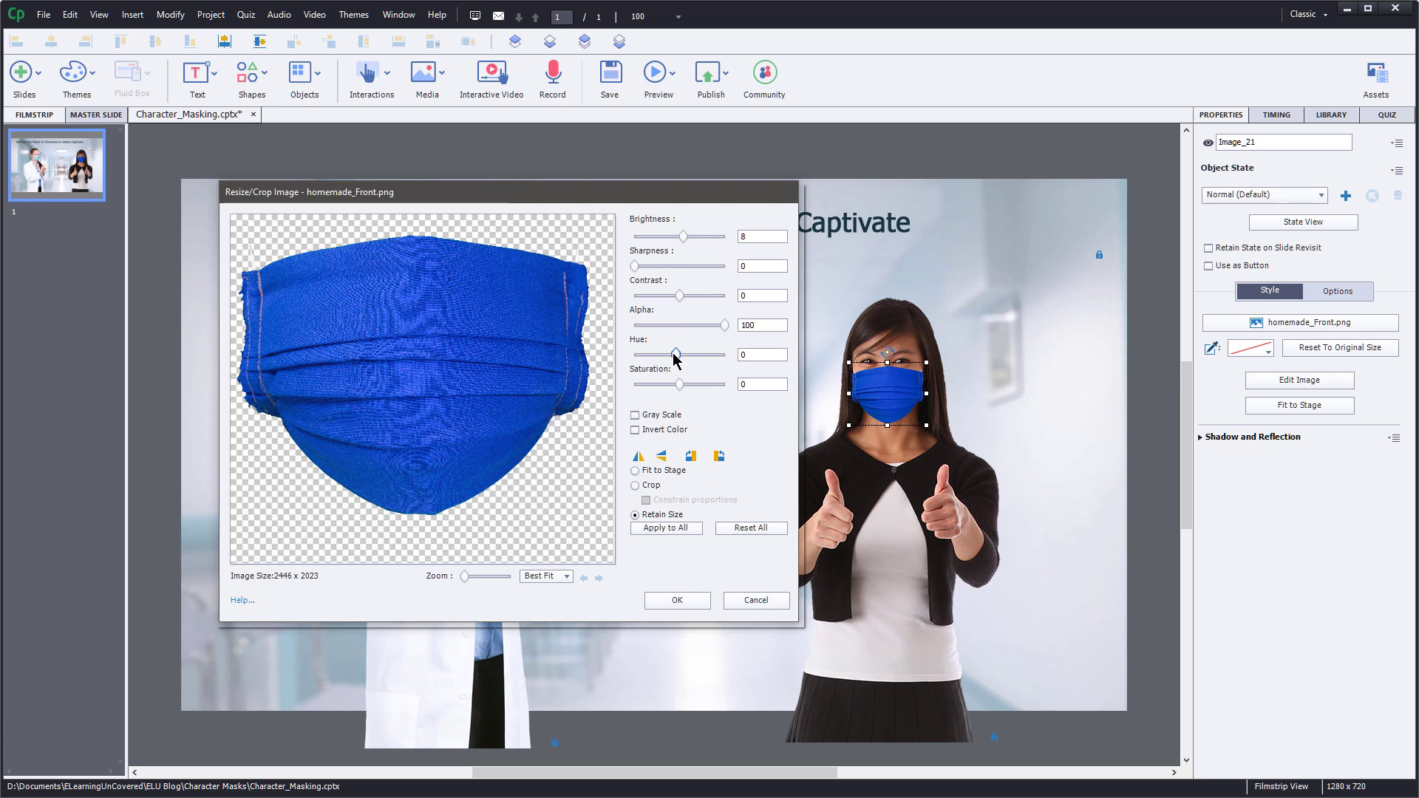
{"action": "left_click_drag", "start_coordinate": [674, 360], "coordinate": [657, 360]}
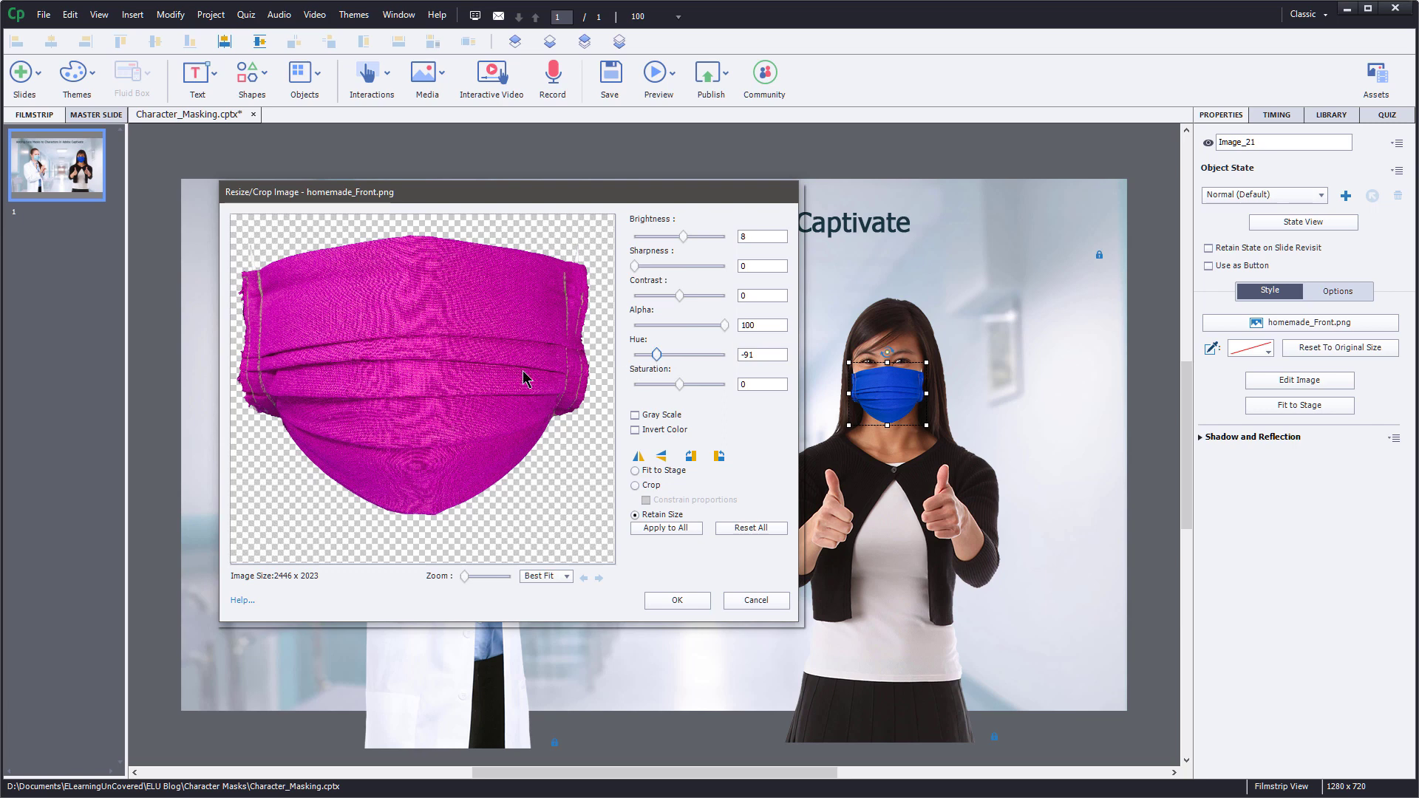
{"action": "left_click", "coordinate": [679, 384]}
{"action": "left_click_drag", "start_coordinate": [679, 385], "coordinate": [671, 385]}
{"action": "left_click", "coordinate": [678, 600]}
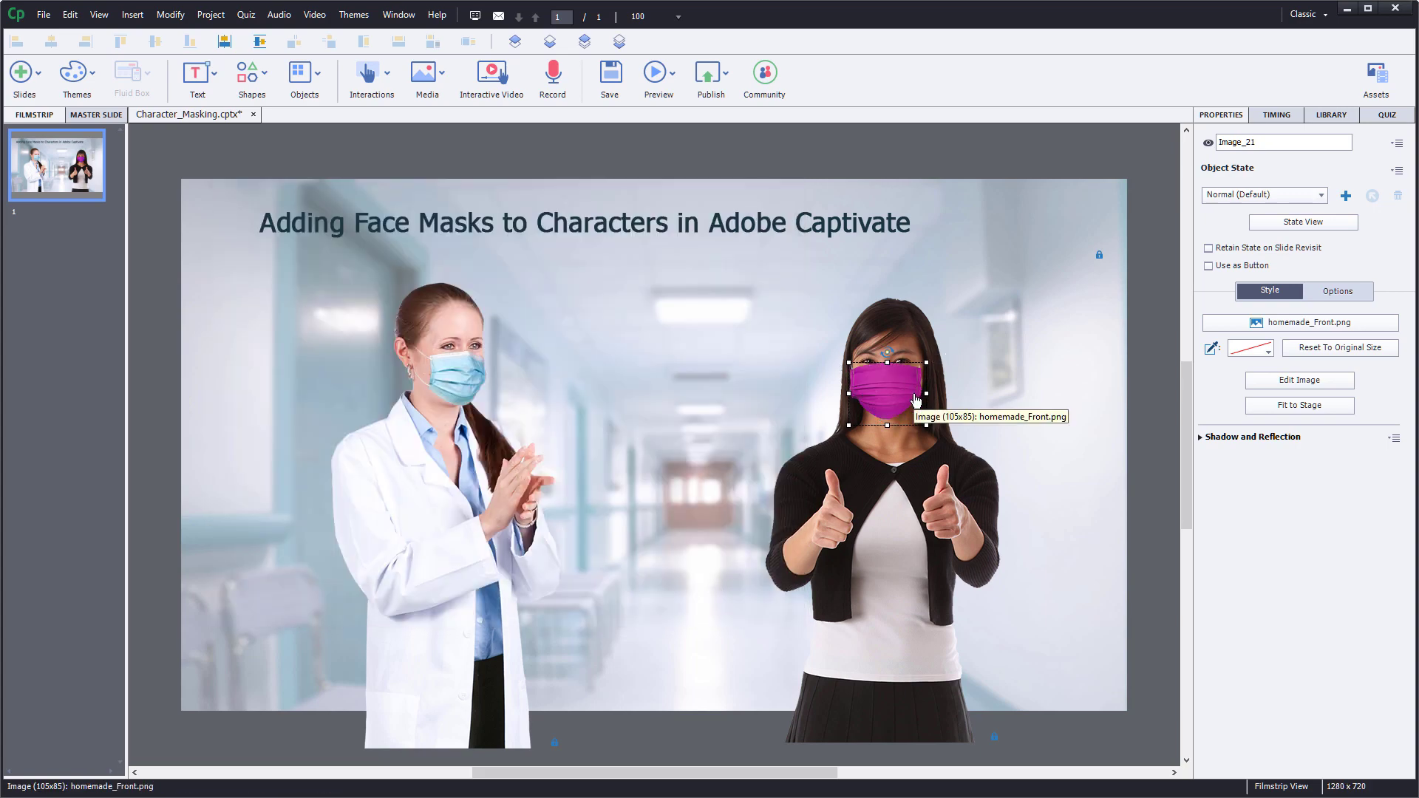
Nudge the magenta mask down and right with the arrow keys, then deselect it
{"action": "key", "text": "Down"}
{"action": "key", "text": "Down"}
{"action": "key", "text": "Down"}
{"action": "key", "text": "Down"}
{"action": "key", "text": "Down"}
{"action": "key", "text": "Down"}
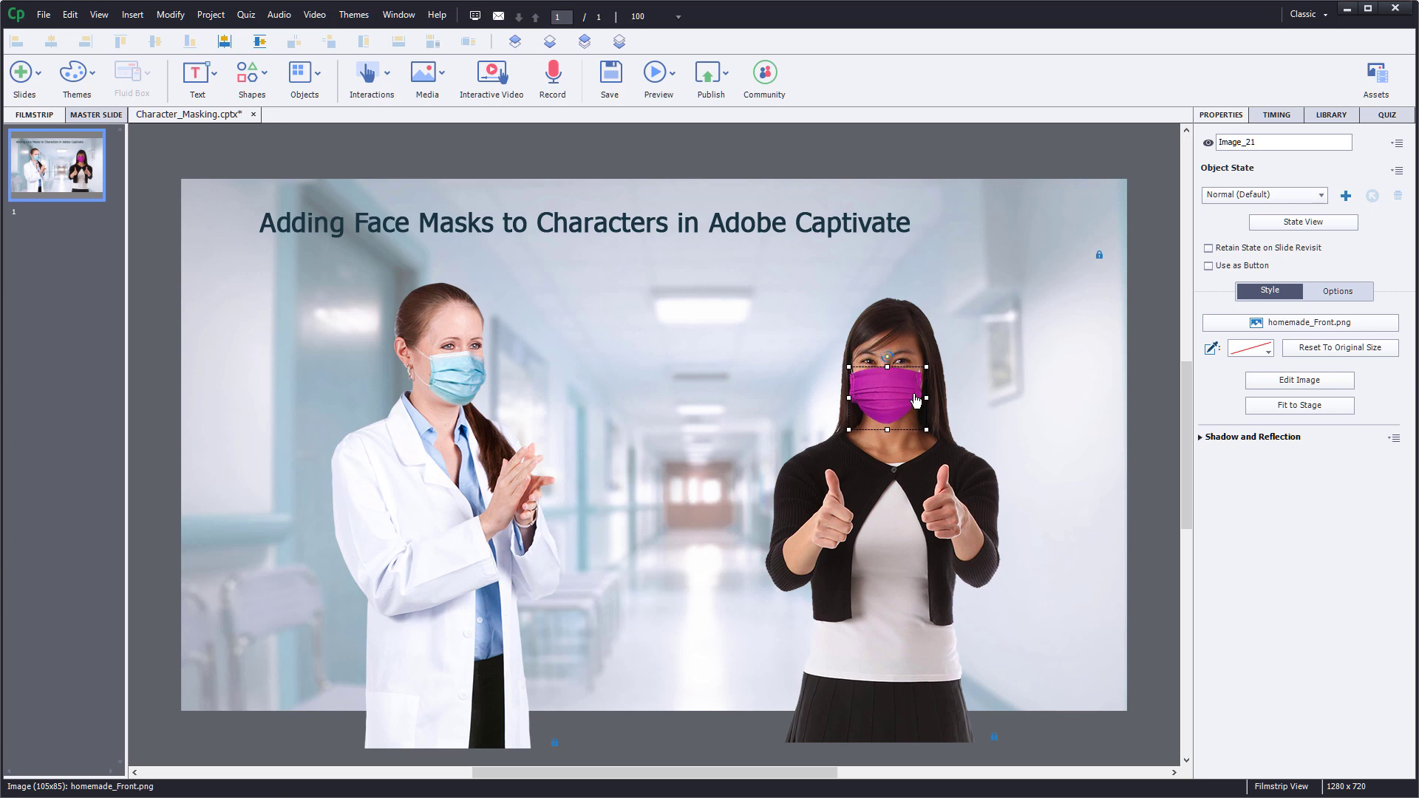
{"action": "key", "text": "Right"}
{"action": "key", "text": "Right"}
{"action": "key", "text": "Right"}
{"action": "key", "text": "Right"}
{"action": "left_click", "coordinate": [1099, 401]}
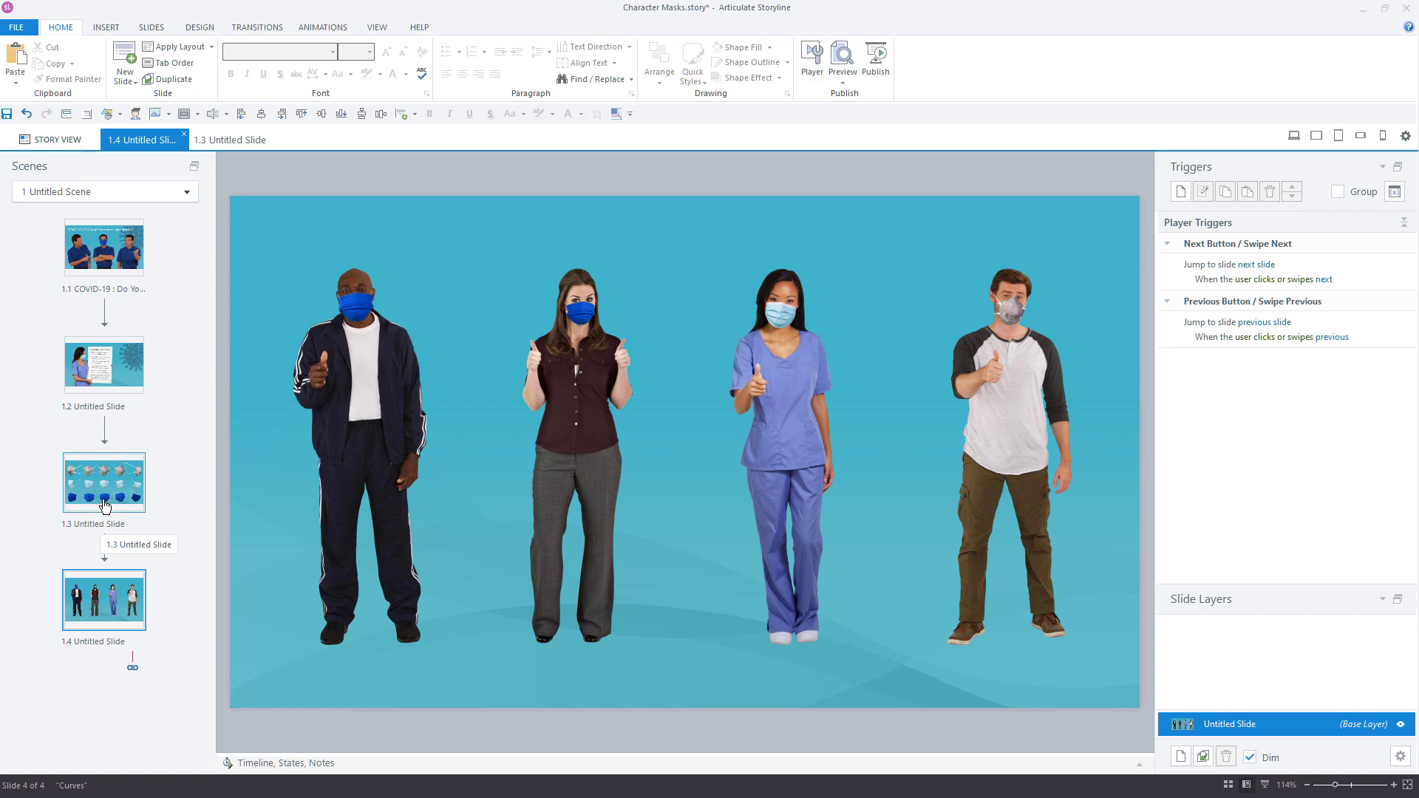
Switch to slide 1.3, which holds the rows of respirator, surgical and blue cloth masks
{"action": "left_click", "coordinate": [105, 506]}
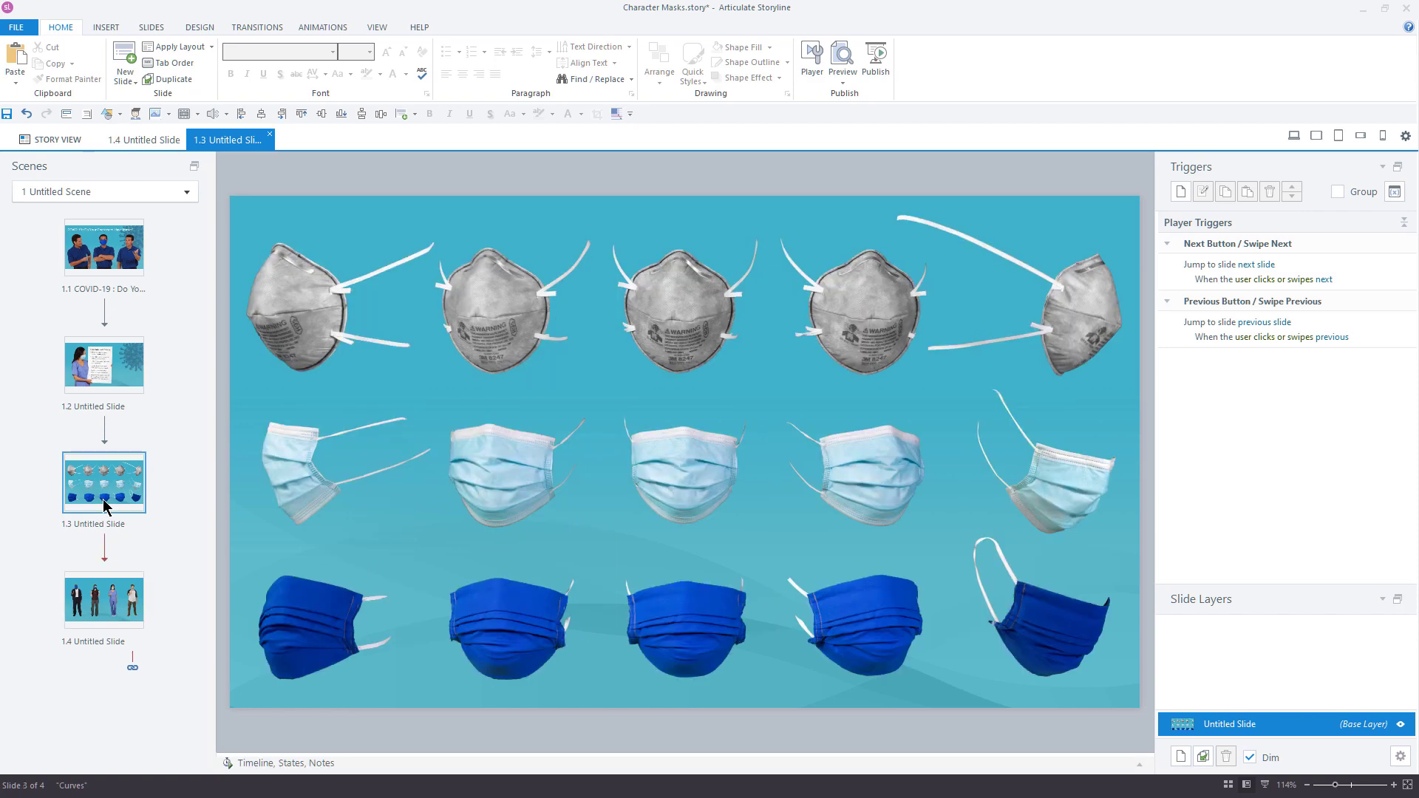